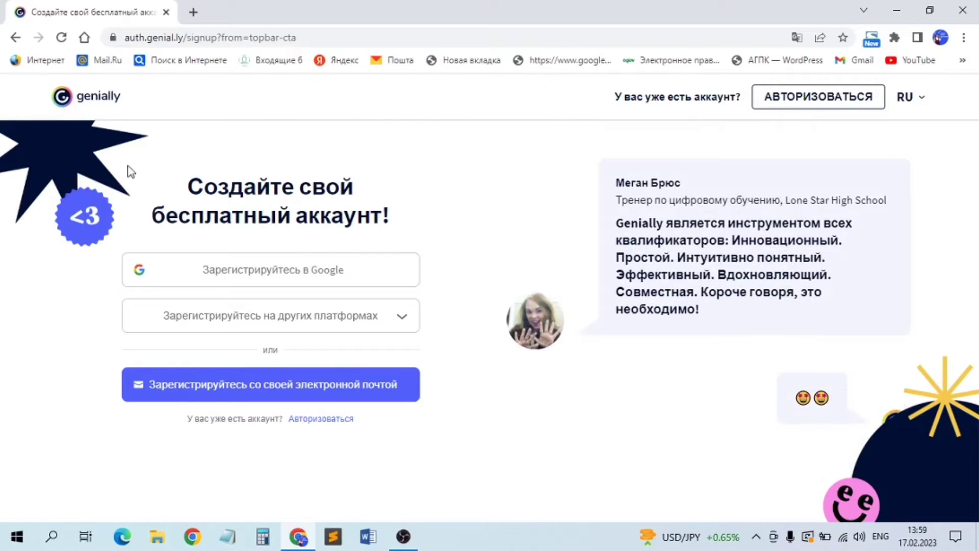
Sign up to Genially with an existing Google account, accepting the terms of use and privacy policy
click(263, 273)
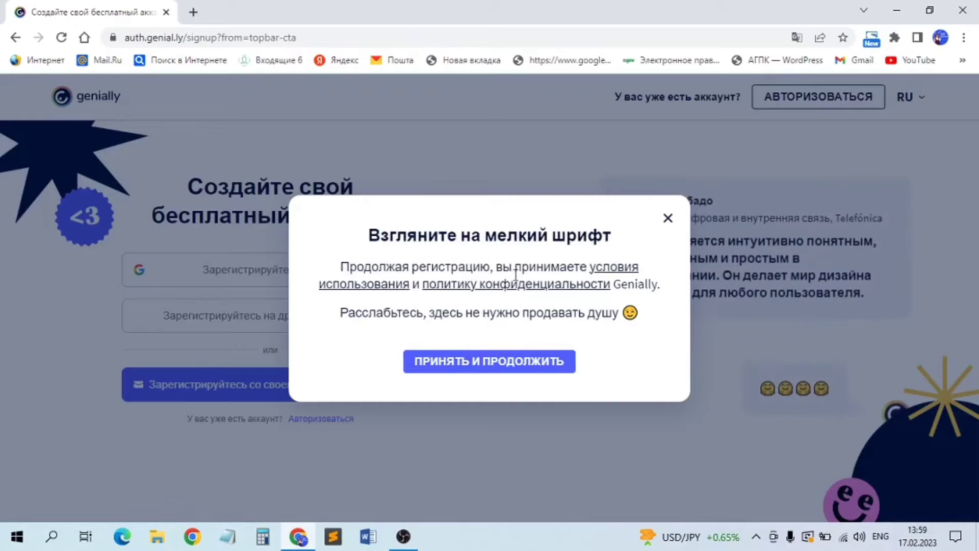
click(526, 363)
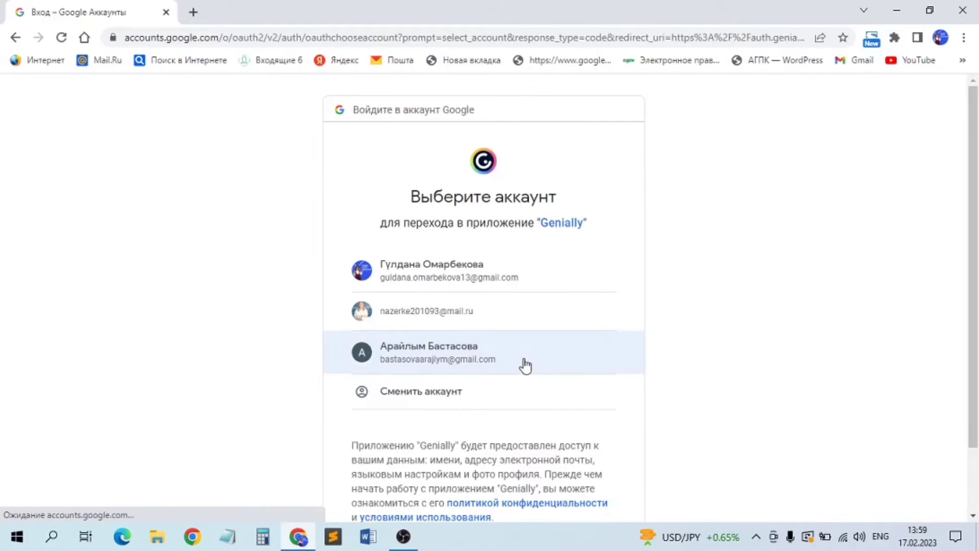
click(452, 282)
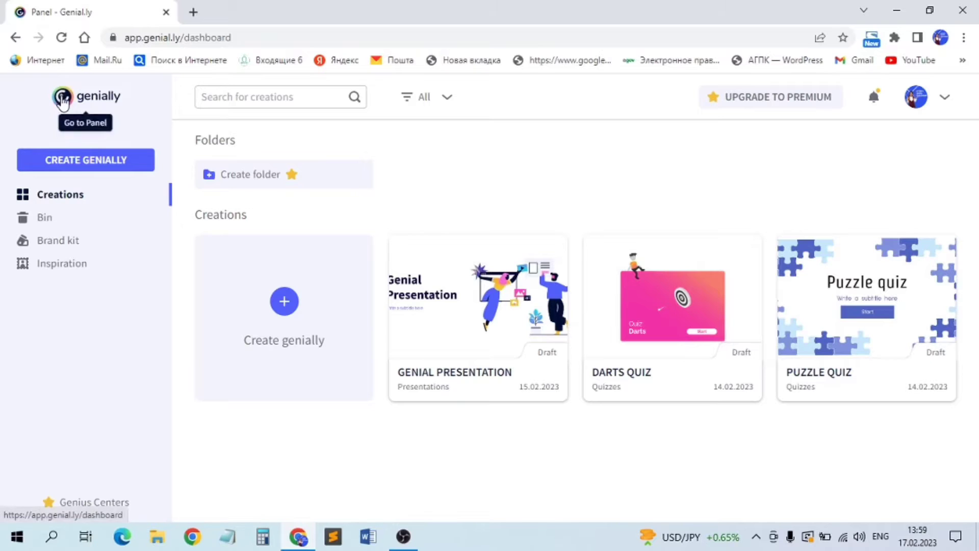
Start creating a new genially and translate the page into Russian
click(102, 166)
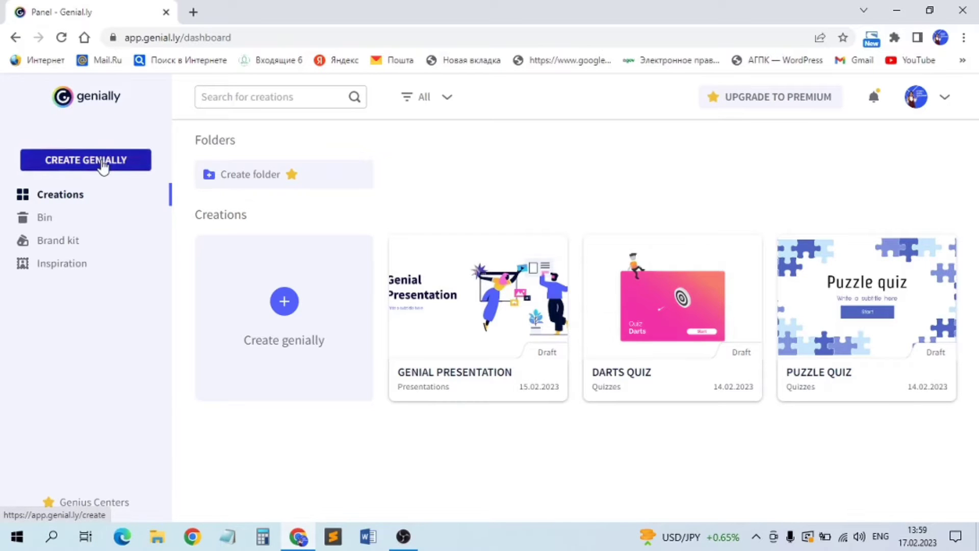
scroll(921, 352, down, 3)
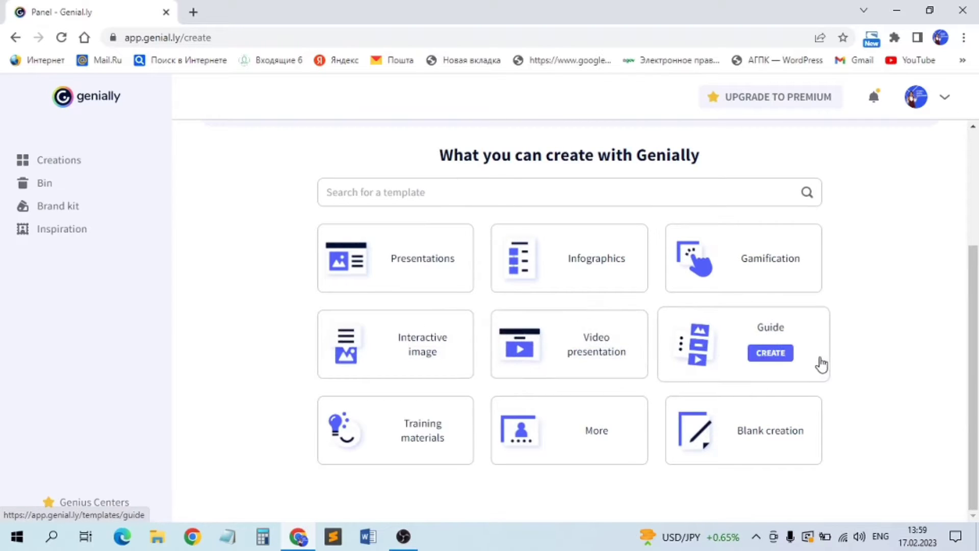
right_click(889, 290)
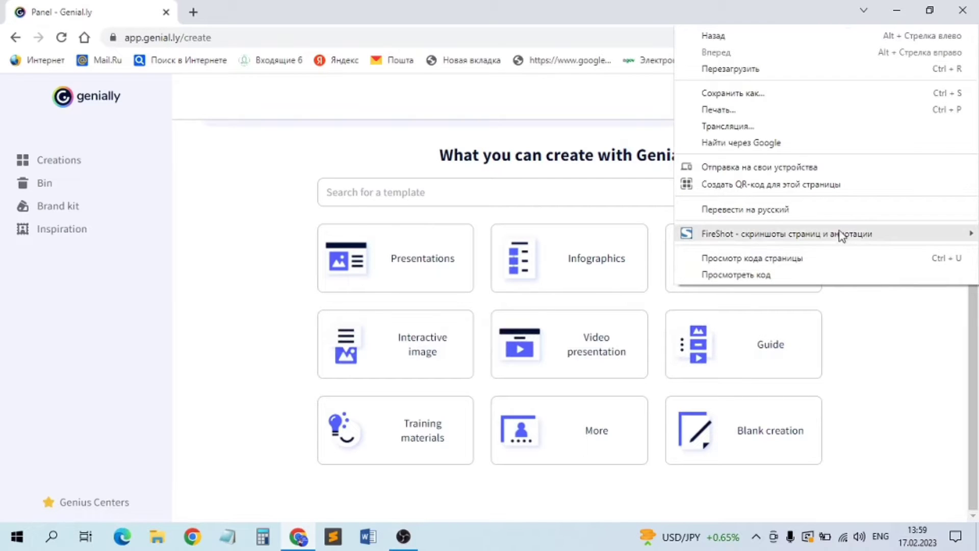
click(833, 214)
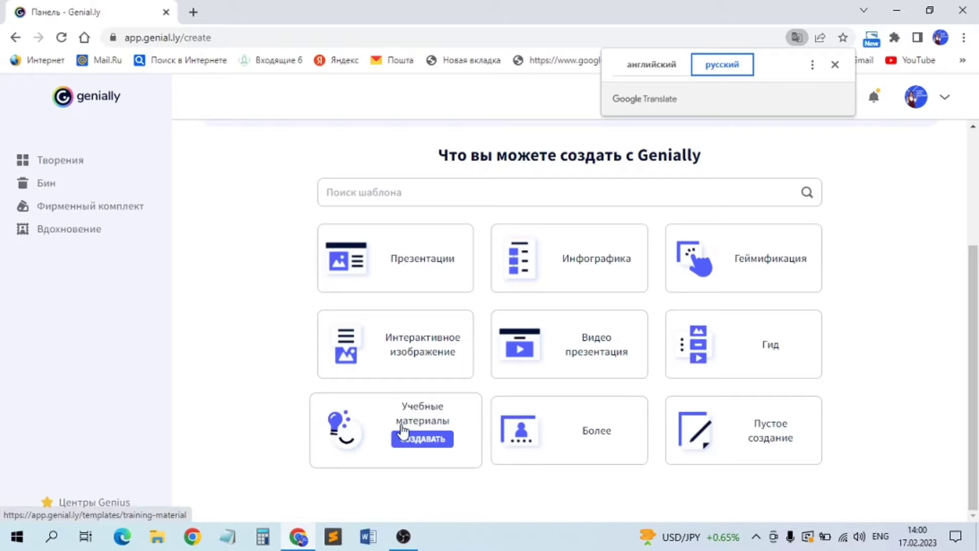
Browse the training materials (Учебные материалы) templates and return to the overview of creation types
click(426, 441)
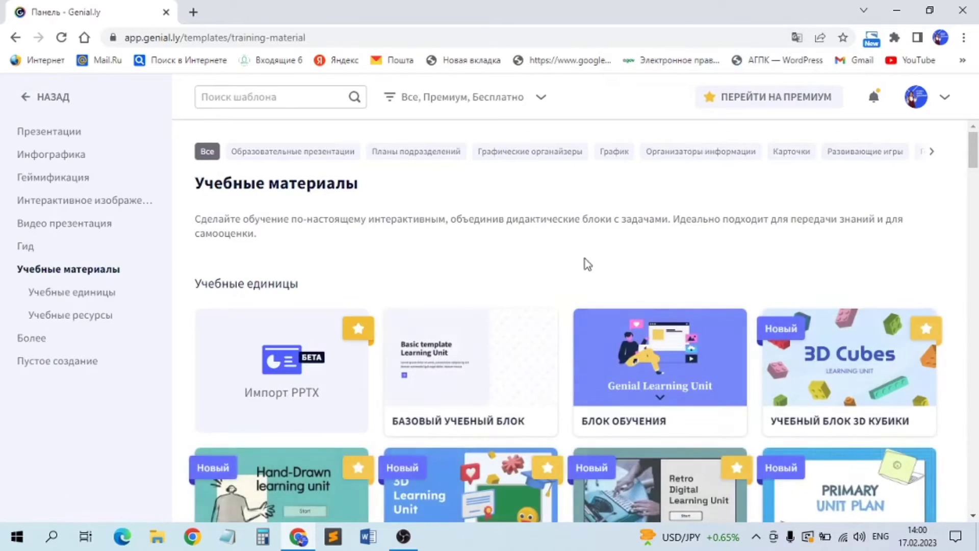
scroll(561, 252, down, 3)
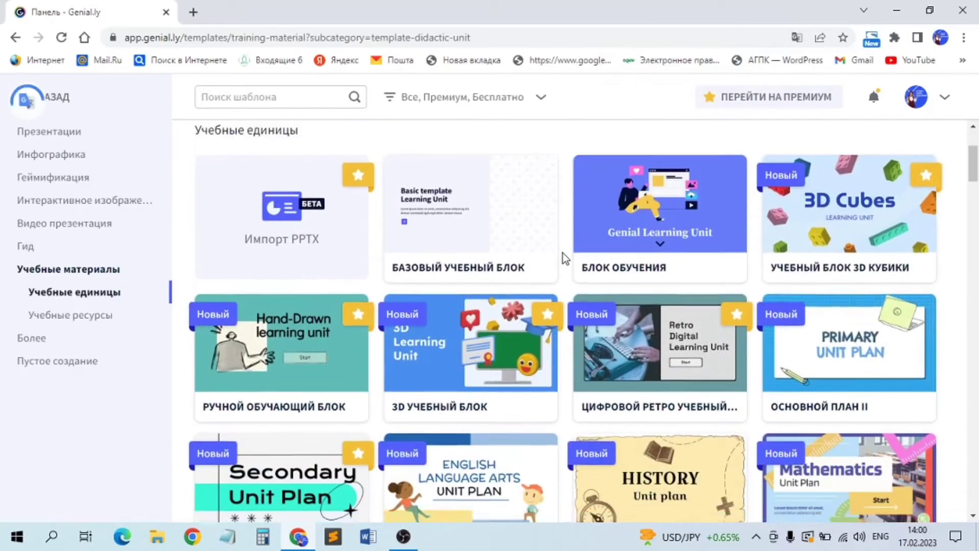
scroll(562, 253, down, 7)
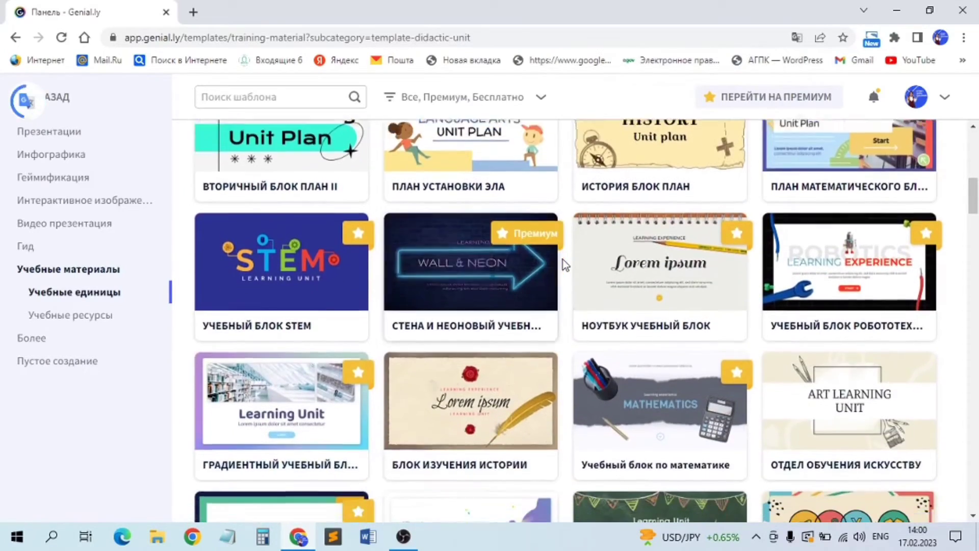
scroll(562, 260, down, 7)
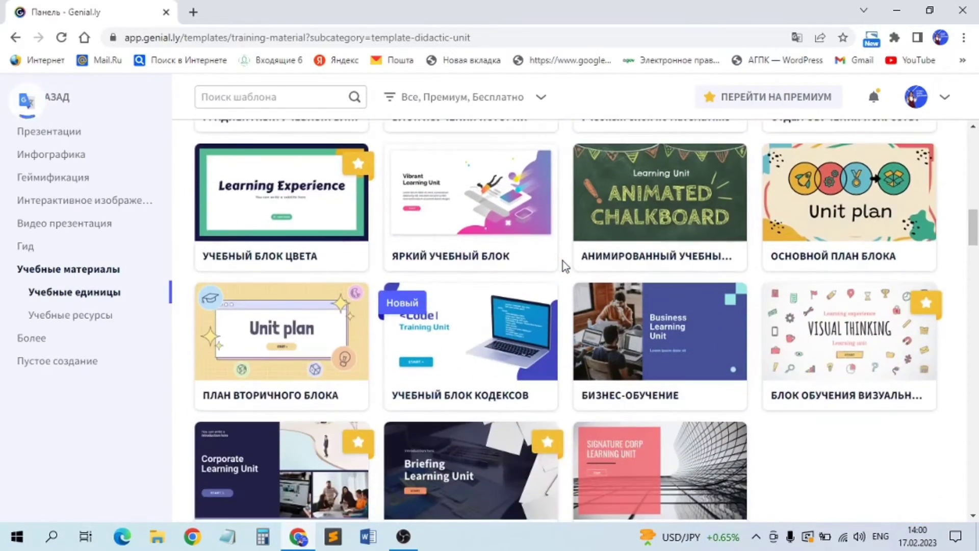
scroll(562, 261, up, 17)
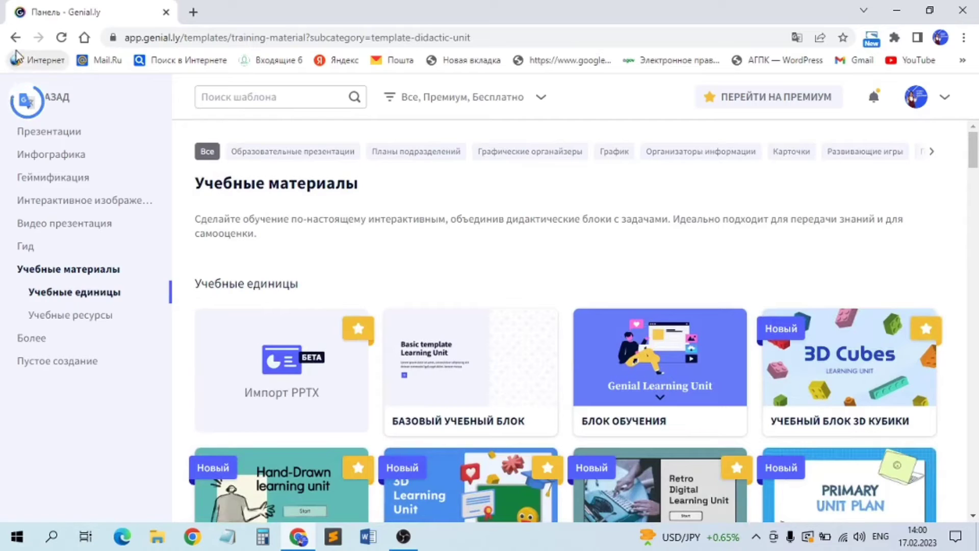
click(15, 38)
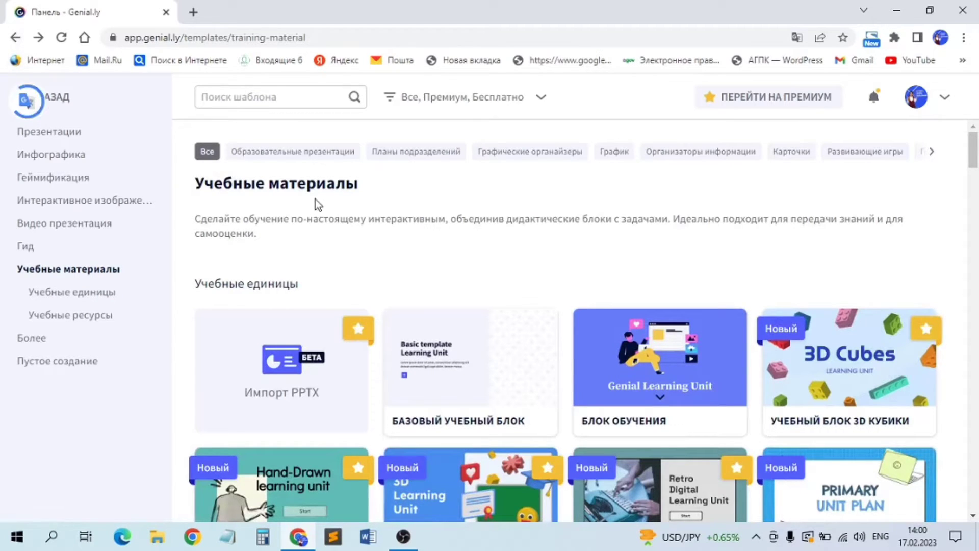
click(16, 37)
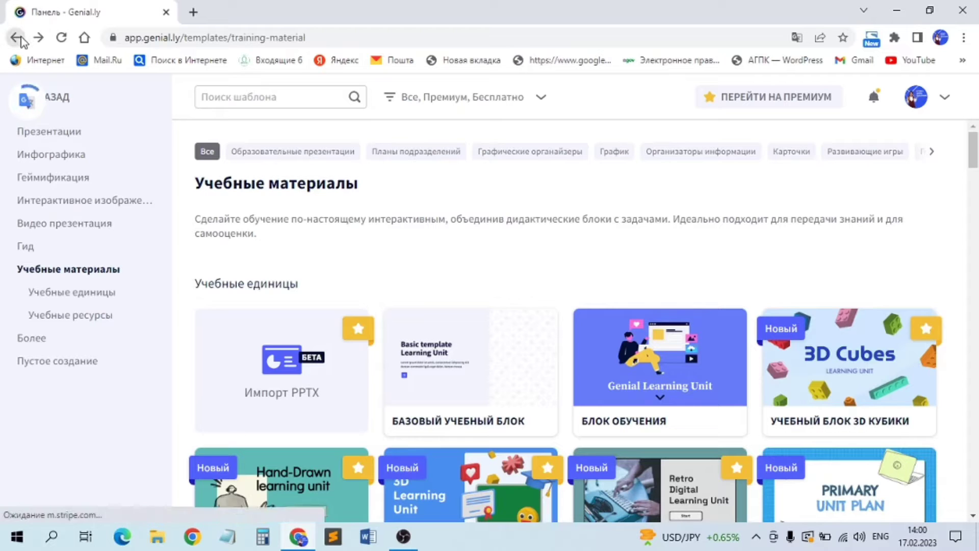
Open the gamification (Геймификация) templates from the overview of creation types
scroll(870, 419, down, 3)
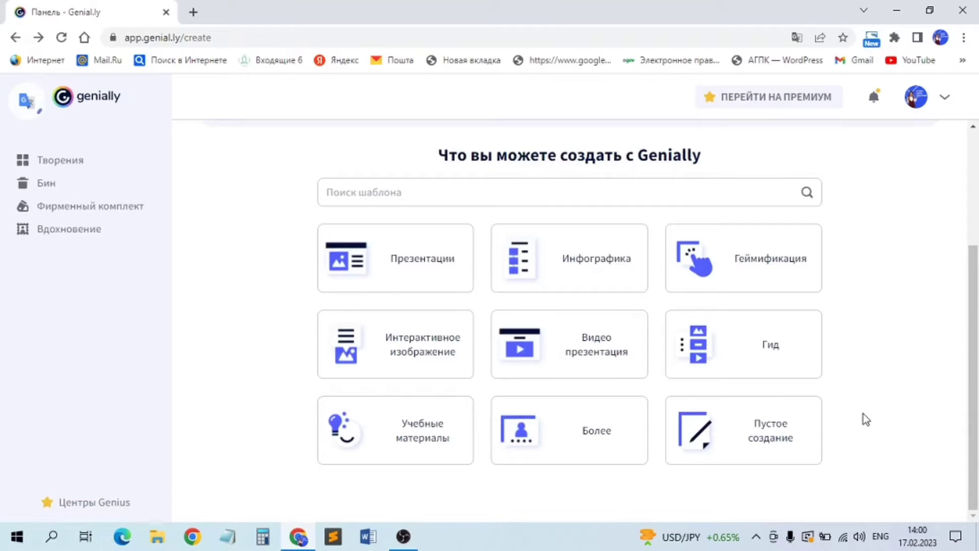
click(769, 441)
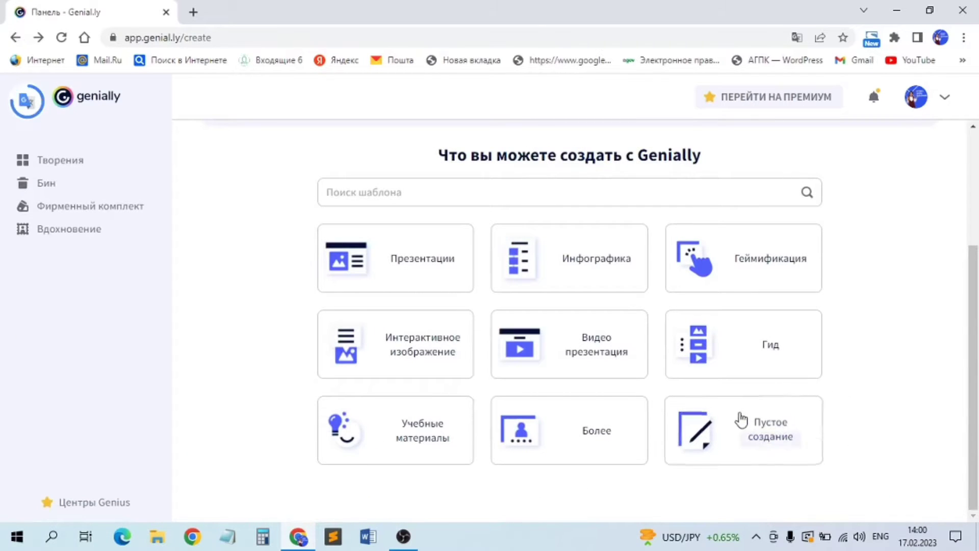
drag(971, 510, 969, 403)
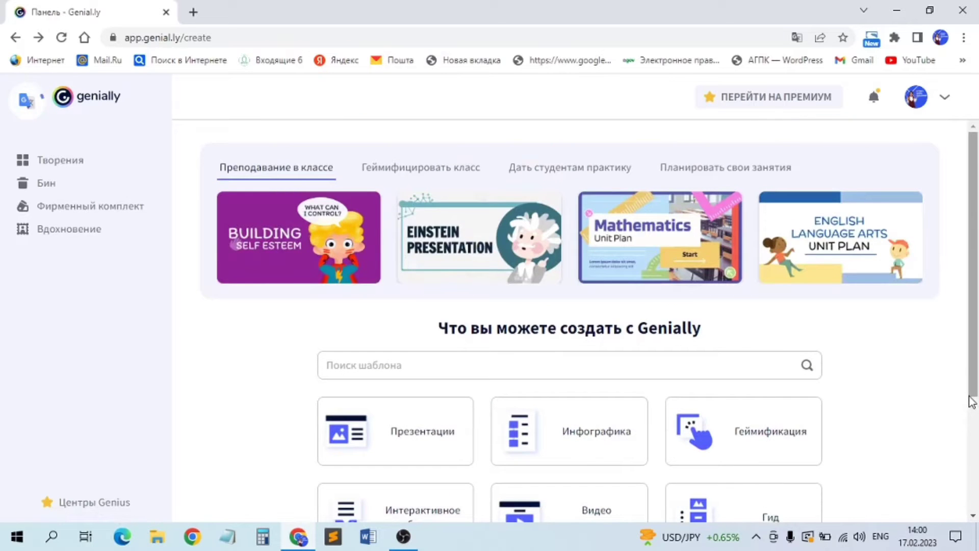
scroll(973, 402, down, 1)
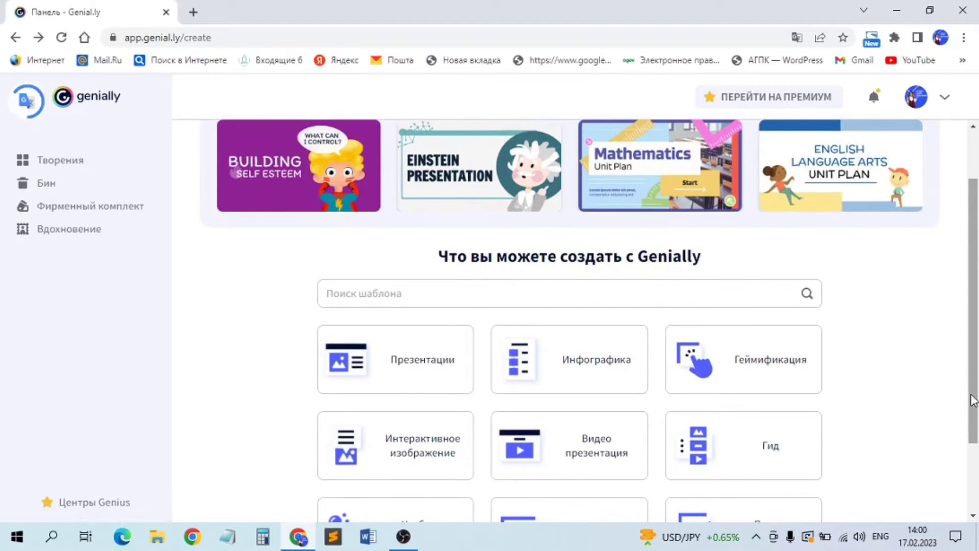
scroll(973, 400, down, 1)
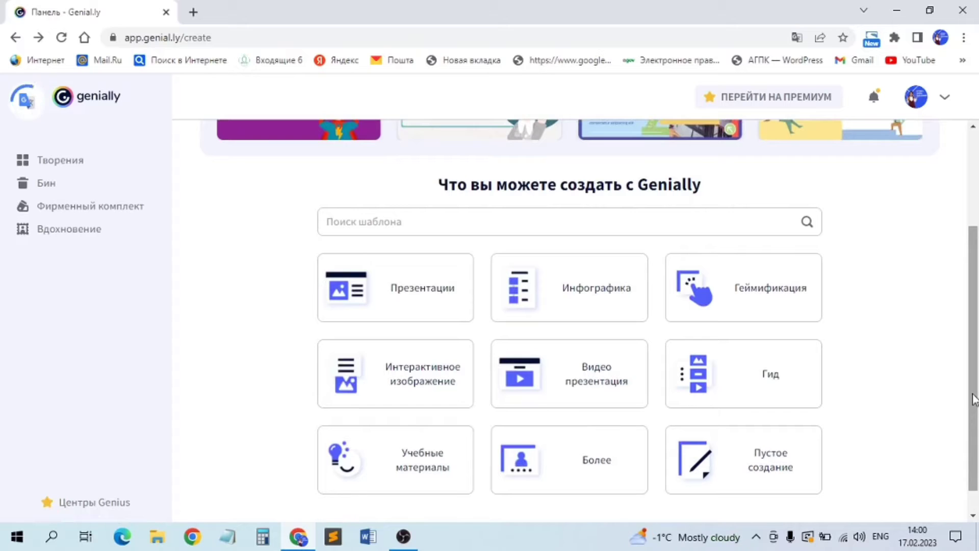
click(756, 304)
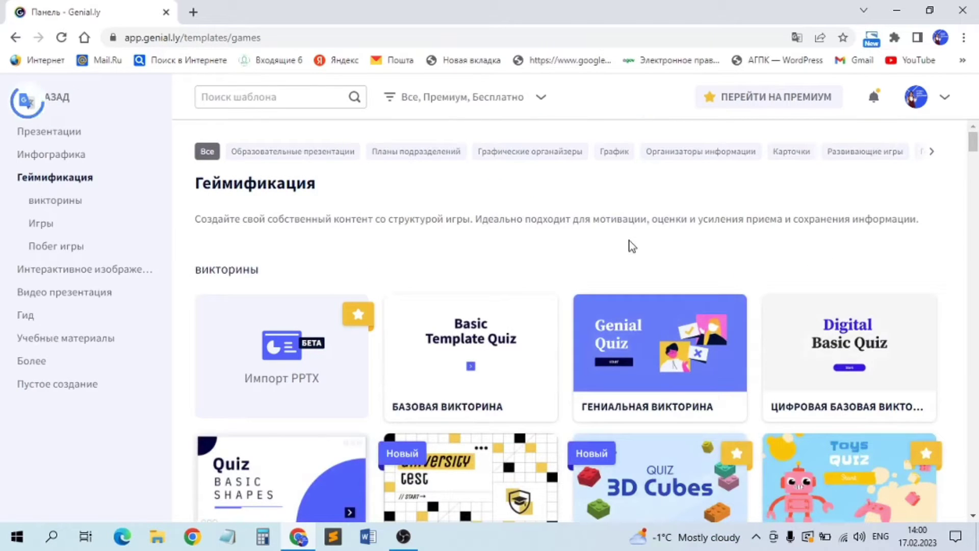
Preview the prehistory quiz template (ДОИСТОРИЯ ВИКТОРИНА), starting it and answering its first question, and close the preview
scroll(632, 247, down, 2)
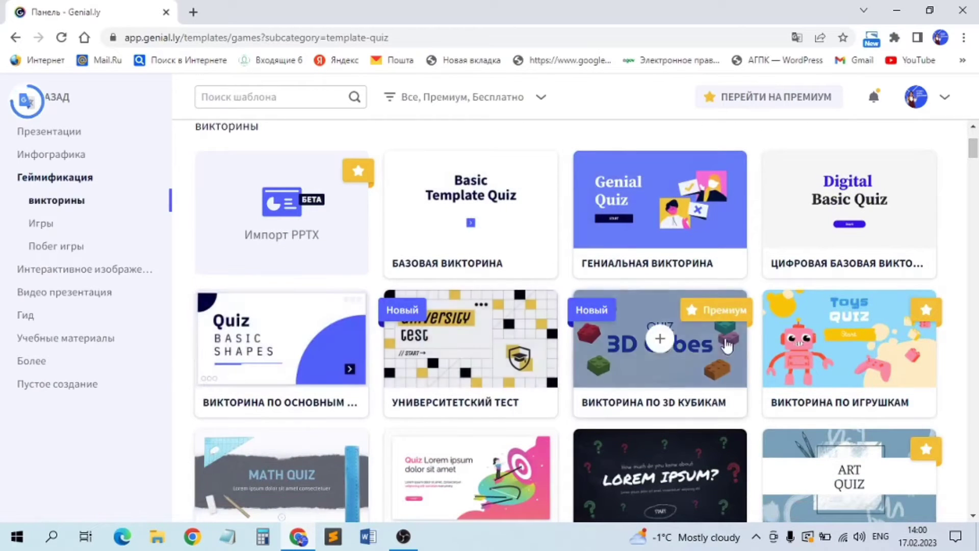
scroll(909, 338, down, 2)
scroll(909, 338, down, 4)
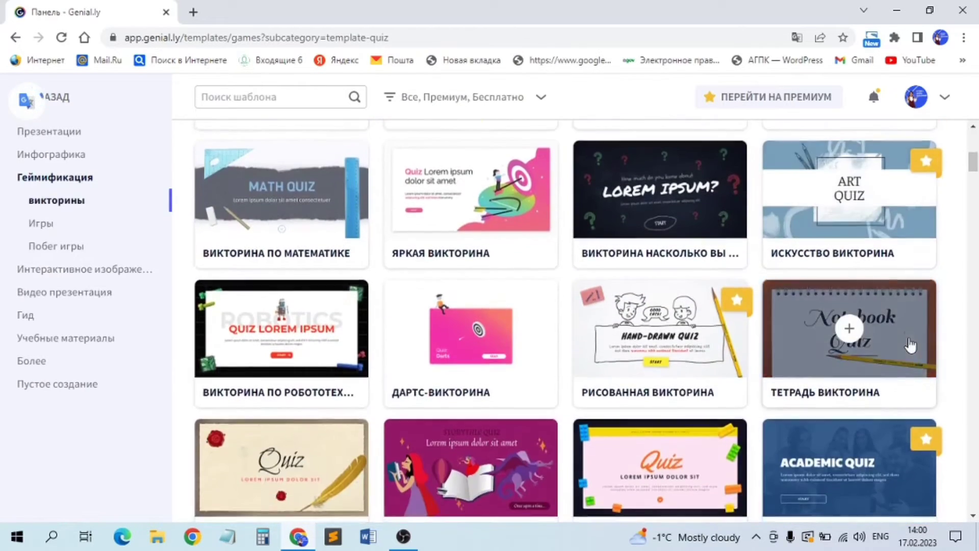
scroll(871, 342, down, 4)
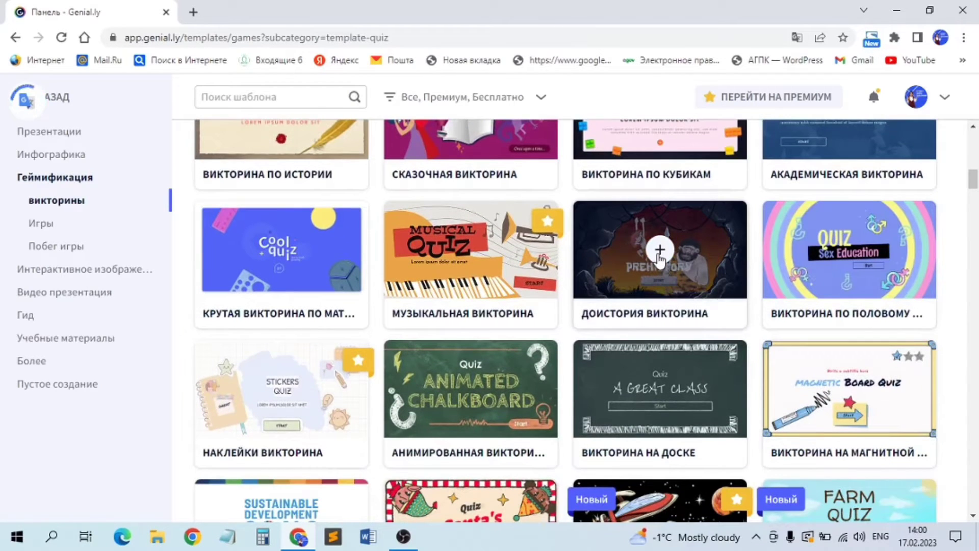
click(659, 250)
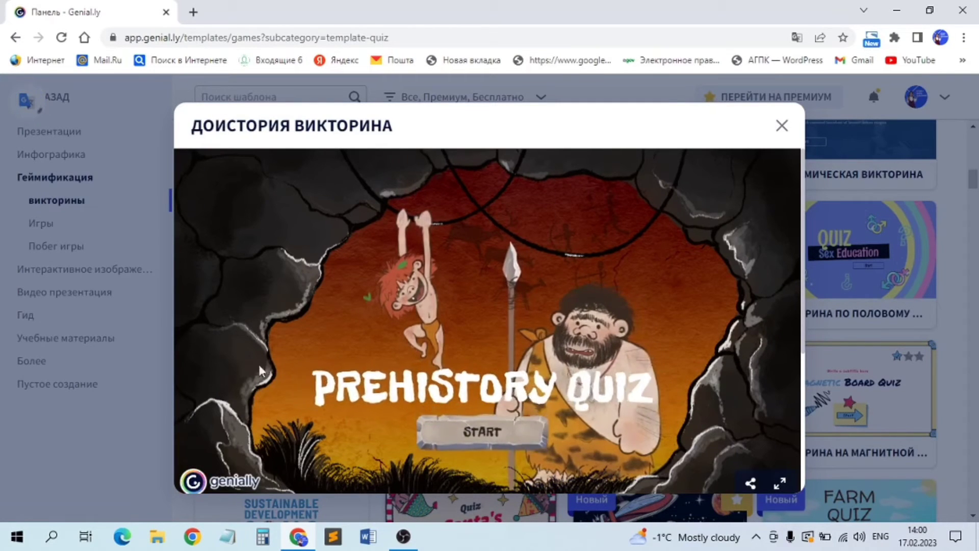
click(480, 447)
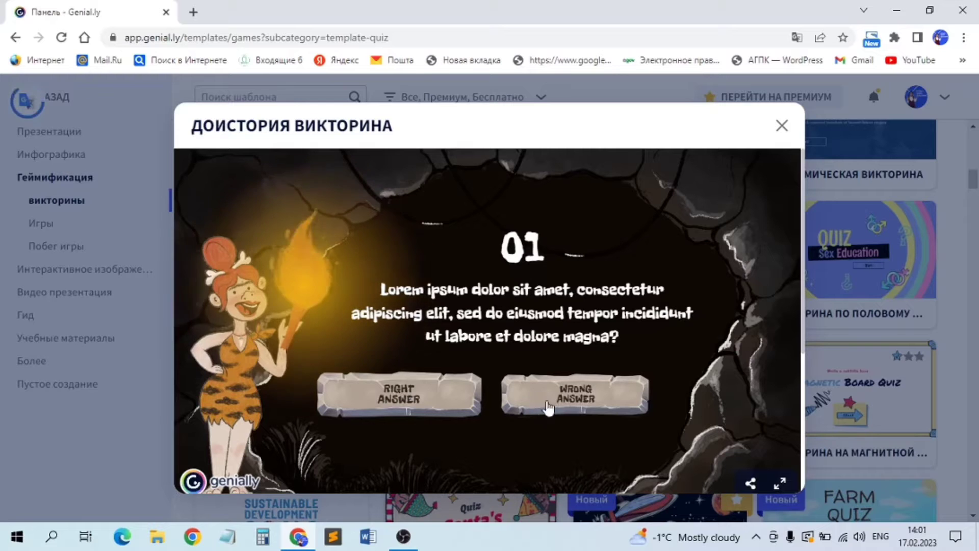
click(398, 405)
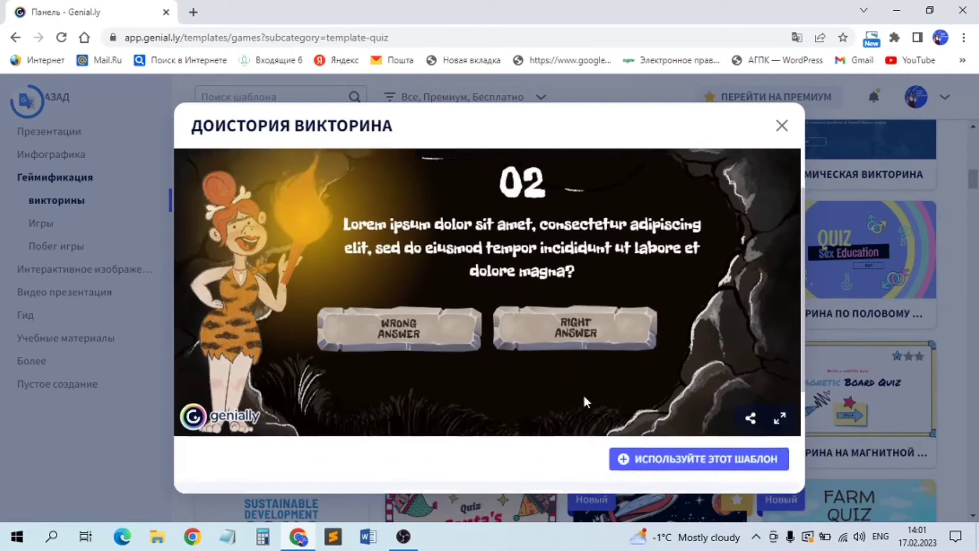
key(Escape)
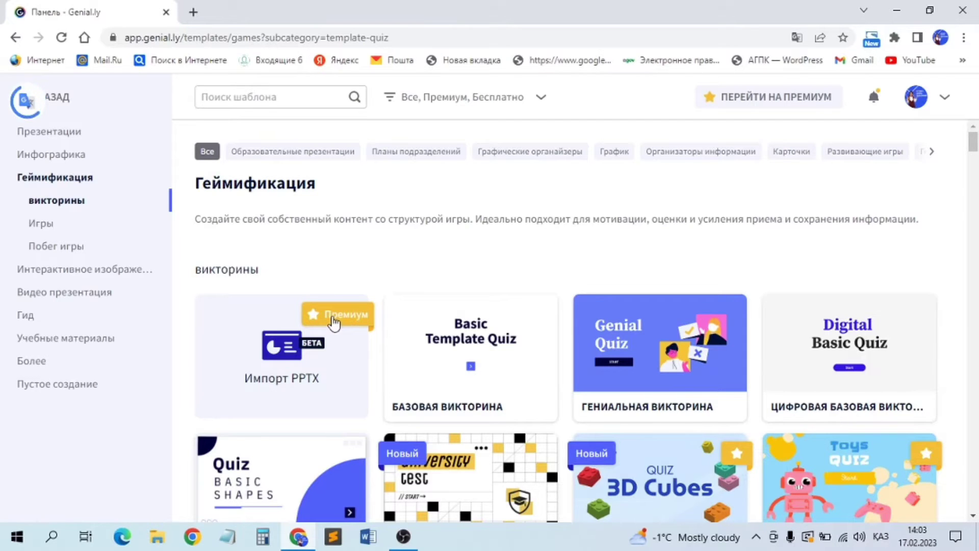
Find the storytale quiz template (СКАЗОЧНАЯ ВИКТОРИНА) among the quizzes and use it for a new creation
scroll(334, 322, down, 3)
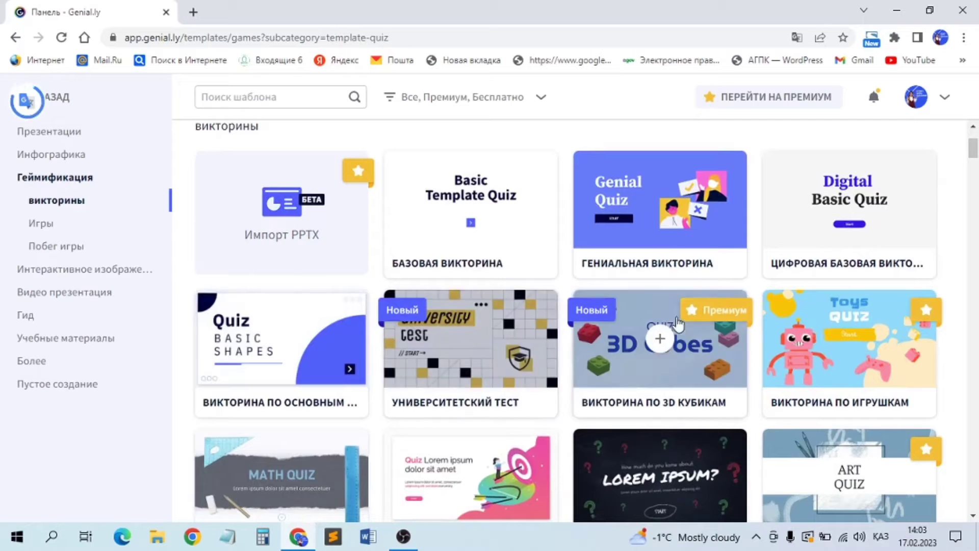
mouse_move(804, 206)
scroll(552, 255, down, 8)
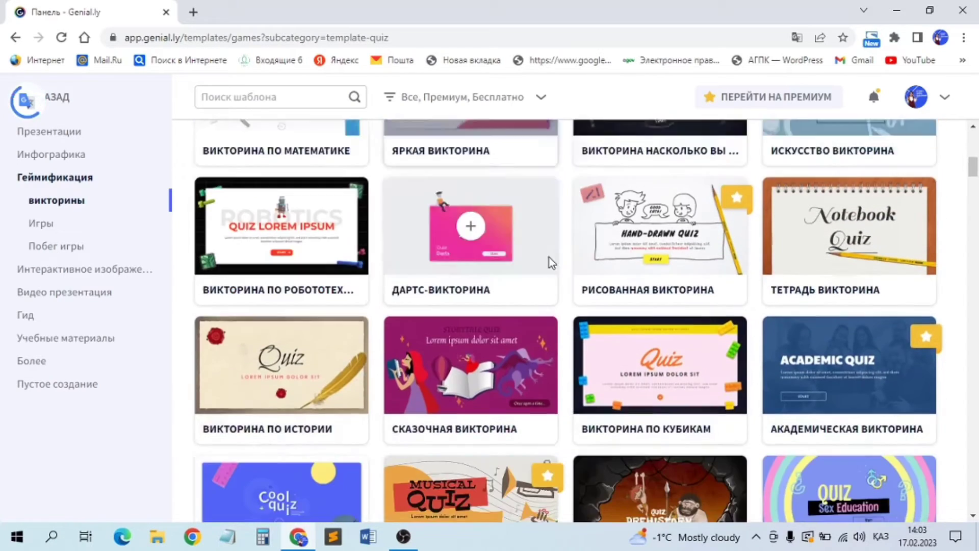
scroll(549, 258, down, 2)
mouse_move(479, 270)
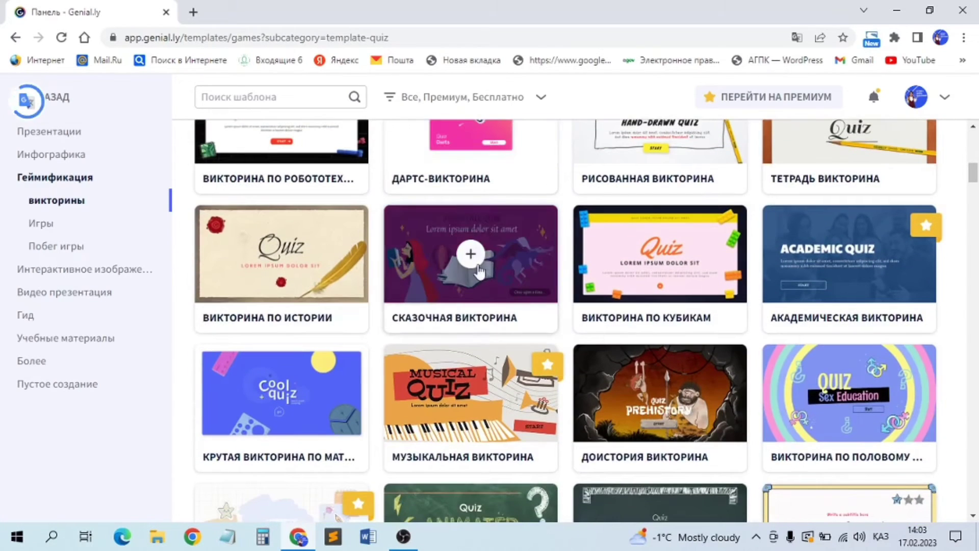
click(473, 265)
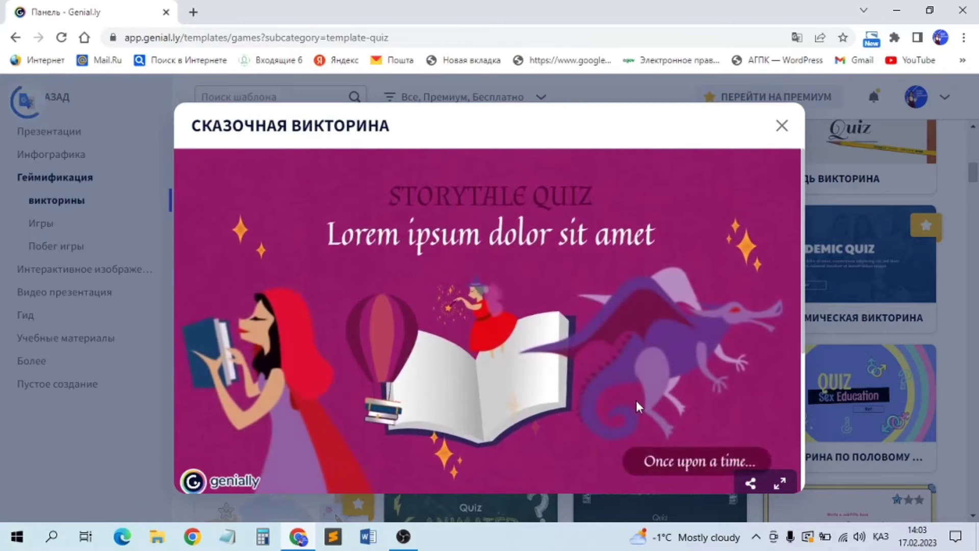
scroll(567, 451, down, 3)
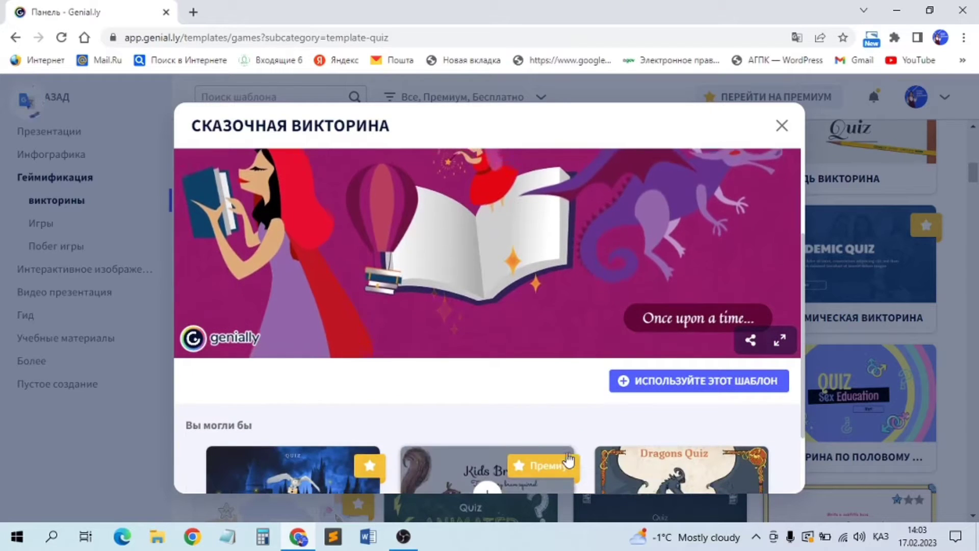
scroll(673, 413, up, 2)
click(690, 456)
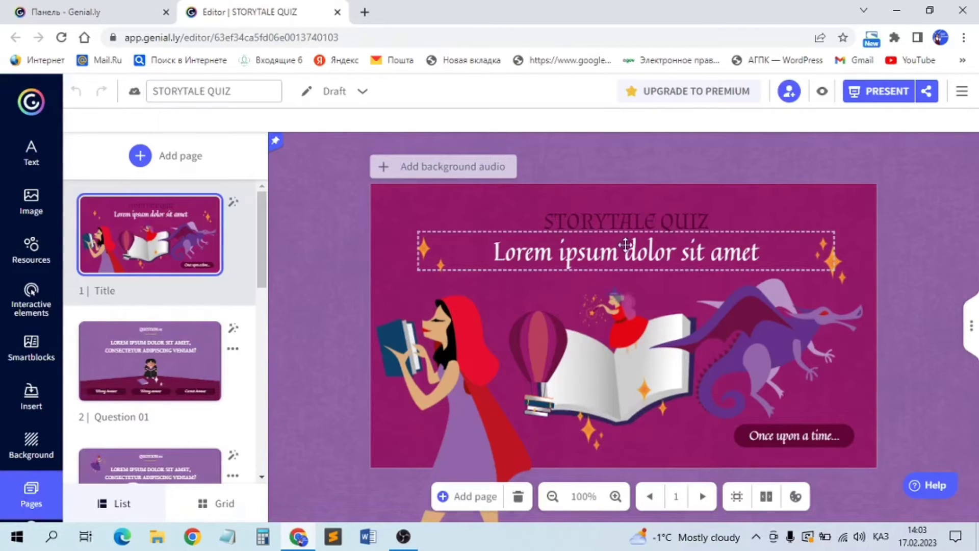
Replace the STORYTALE QUIZ heading on the title page with "презентация"
double_click(617, 219)
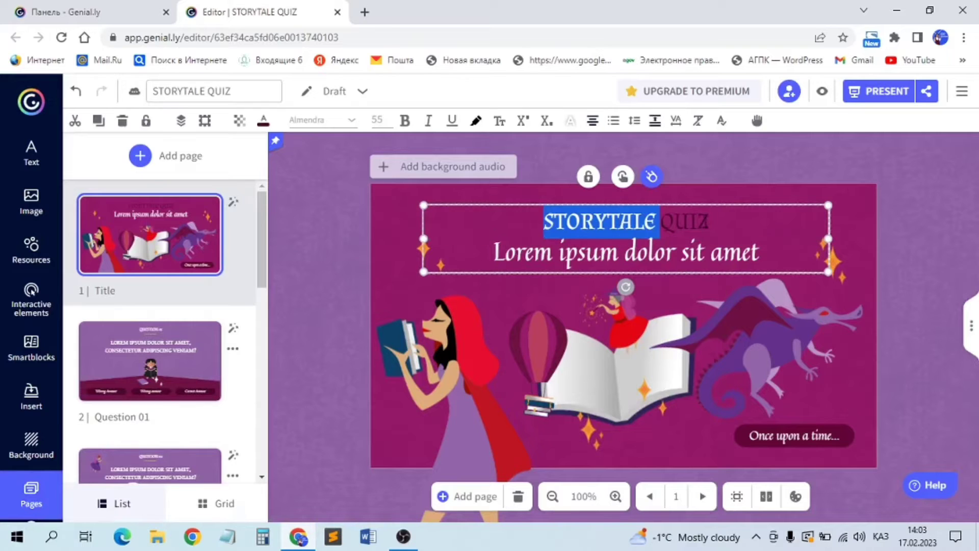
drag(711, 220, 531, 220)
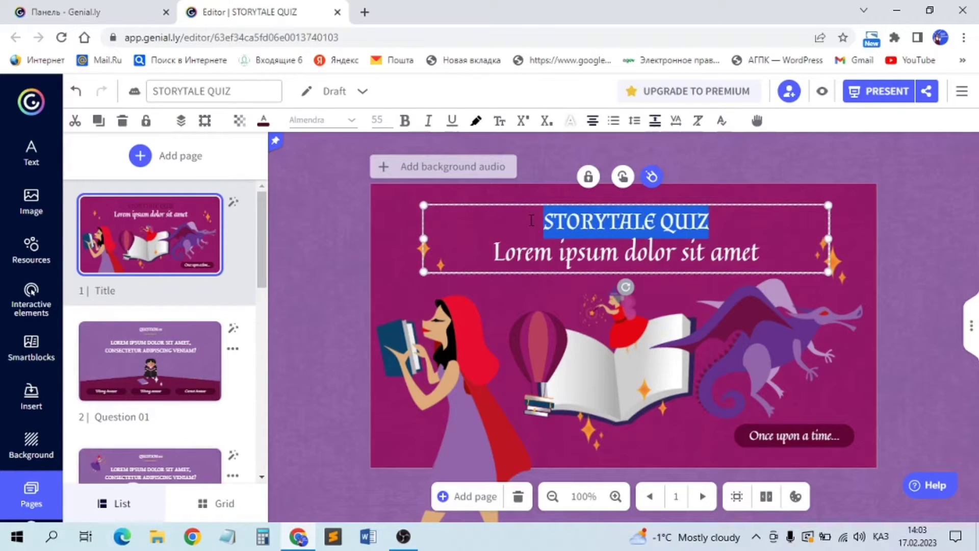
key(BackSpace)
text(пре)
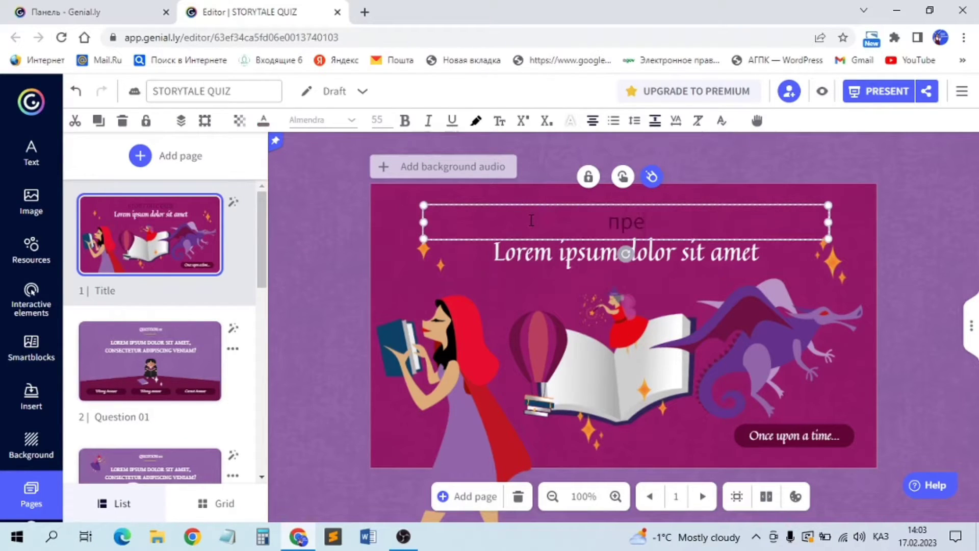
text(зентация)
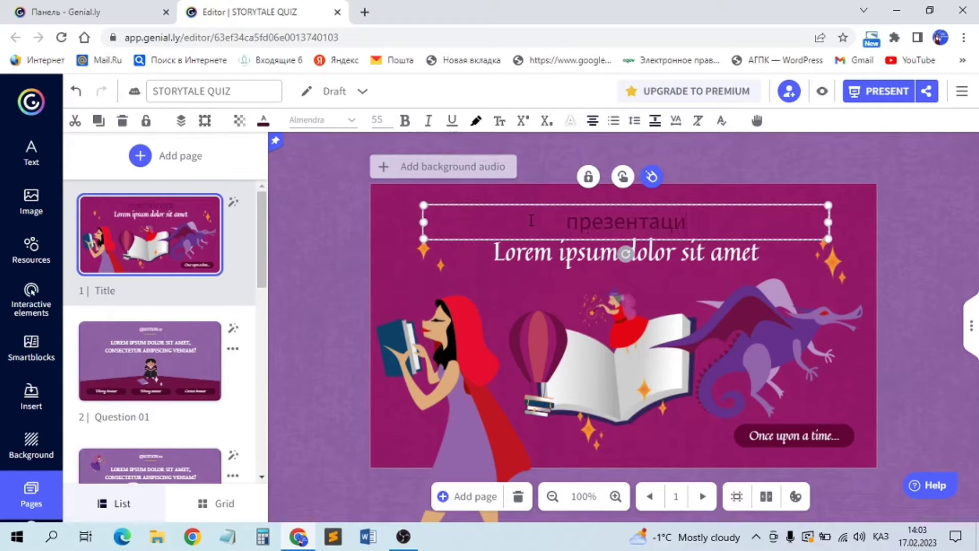
Replace the placeholder subtitle under the title page's heading with "сұрақ жауап"
double_click(545, 255)
text(С)
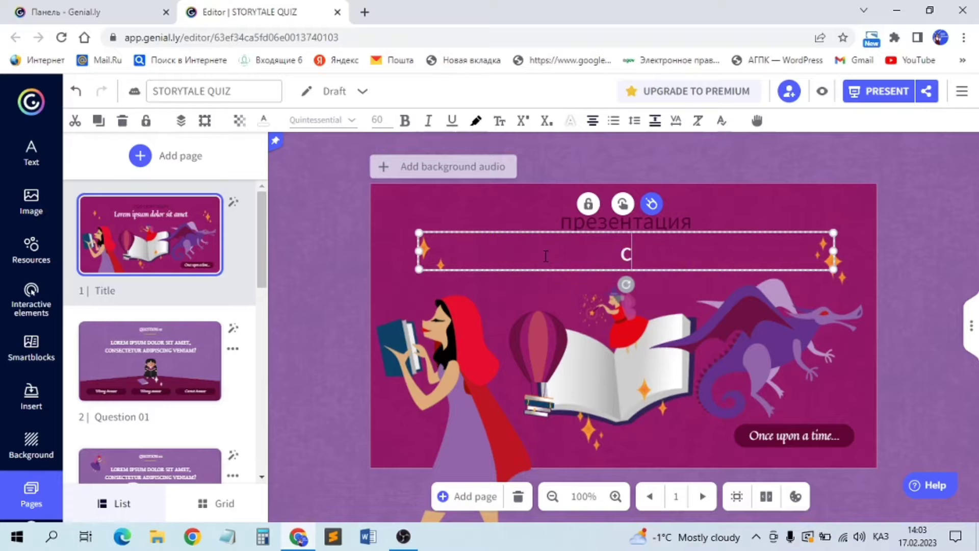
text(ұрақ э)
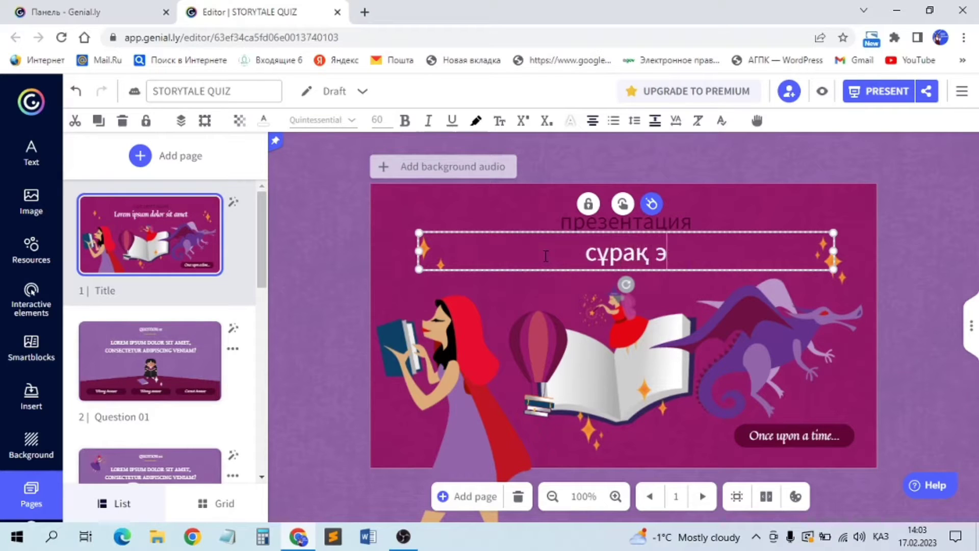
key(BackSpace)
text(жауап)
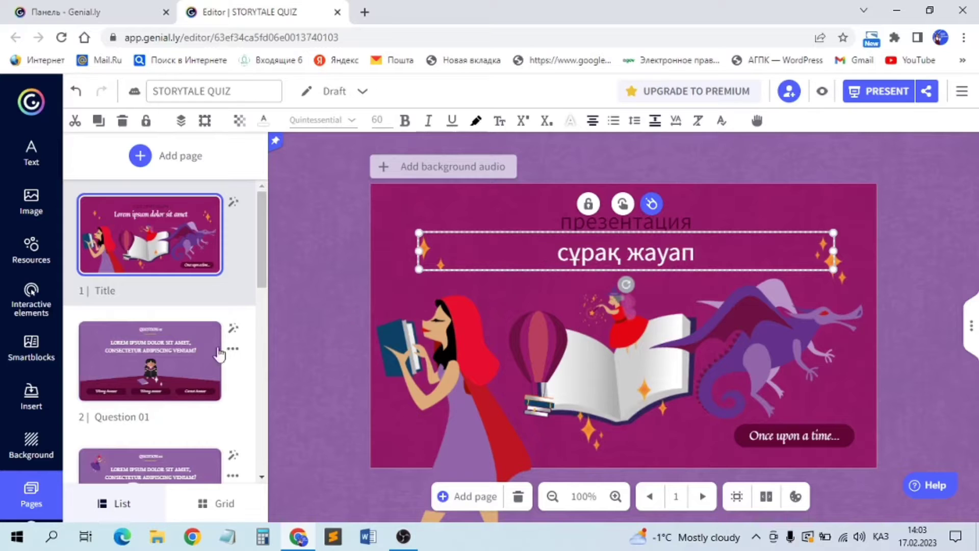
Open the Question 01 page and look through the available image sources, down to the Google Drive, Dropbox, URL and brand kit options
click(188, 363)
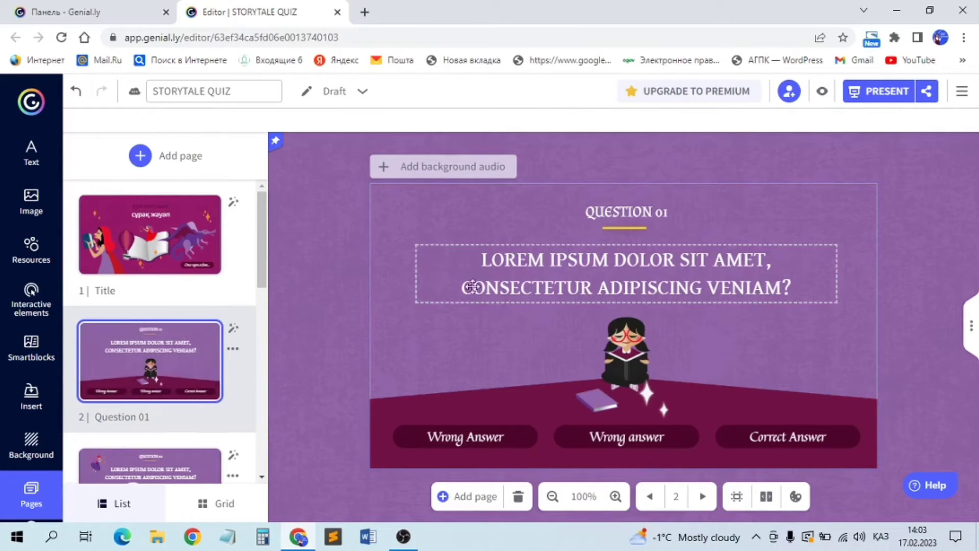
double_click(512, 283)
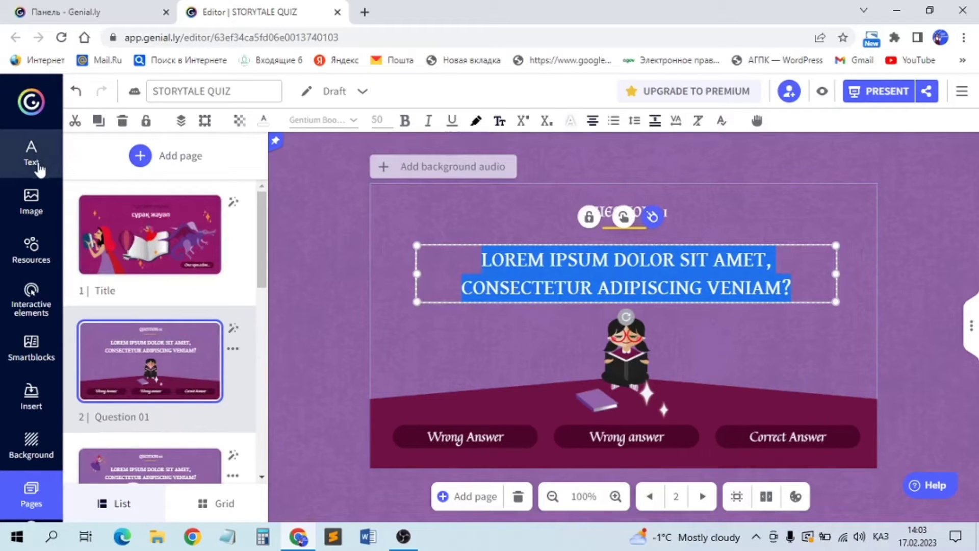
click(31, 198)
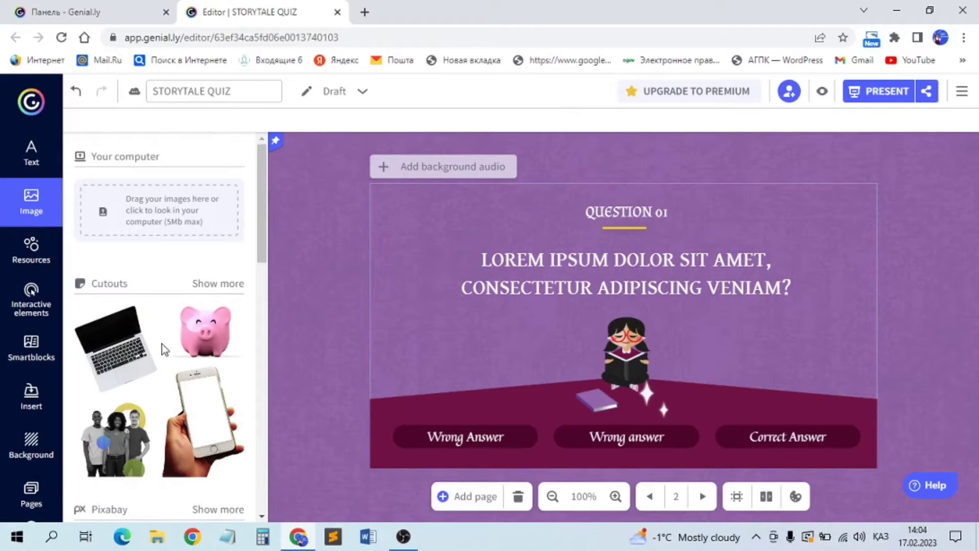
scroll(164, 350, down, 15)
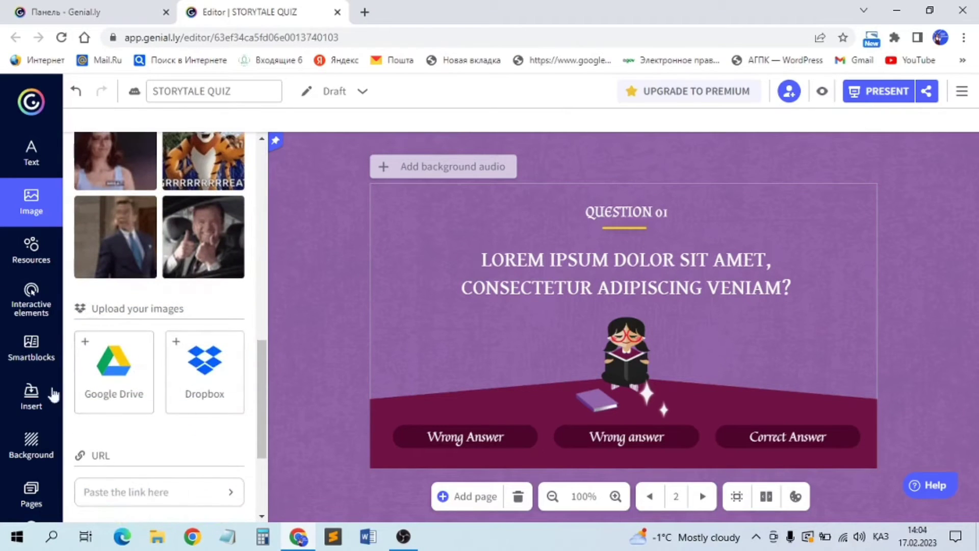
scroll(116, 439, down, 3)
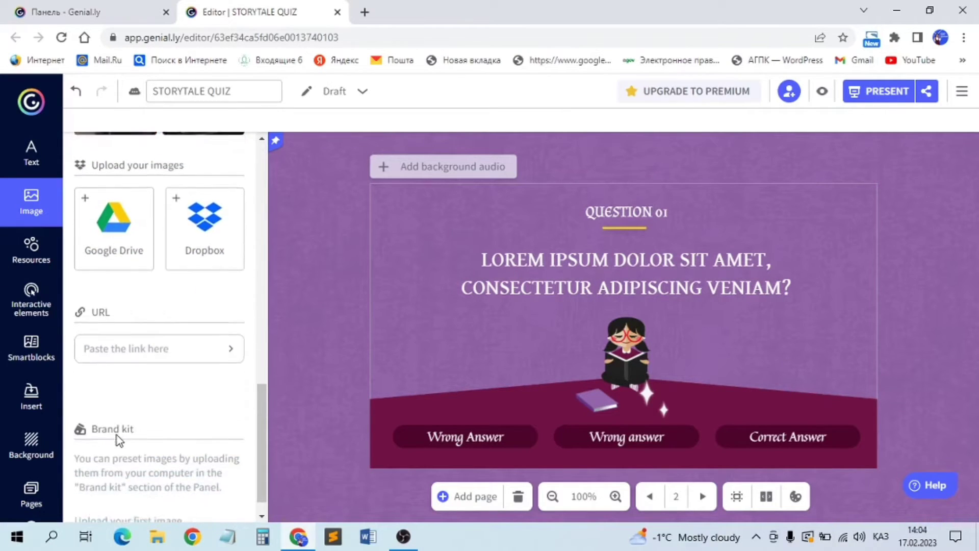
scroll(119, 474, up, 2)
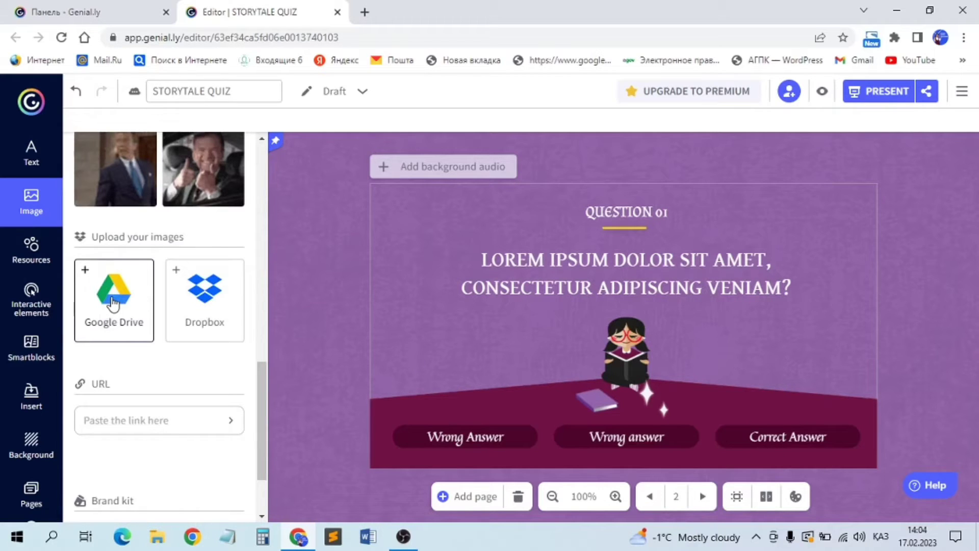
scroll(131, 412, down, 1)
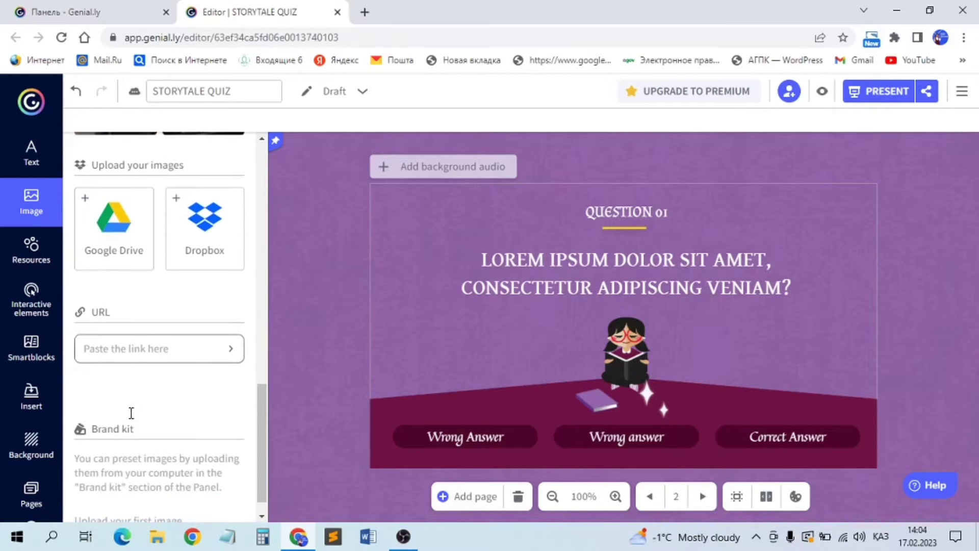
Browse the resources library from the icons and shapes down to the scenes and maps
click(14, 261)
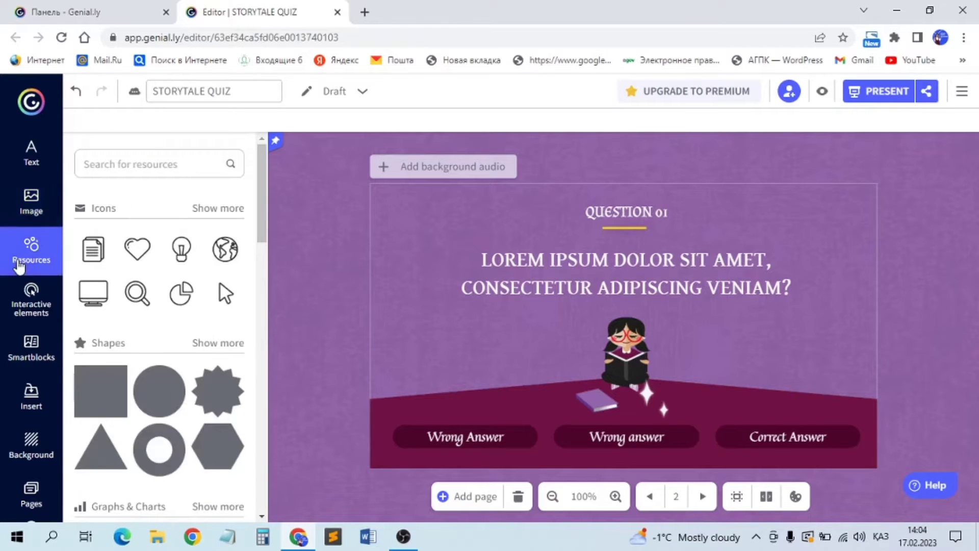
scroll(111, 277, down, 1)
scroll(111, 277, down, 12)
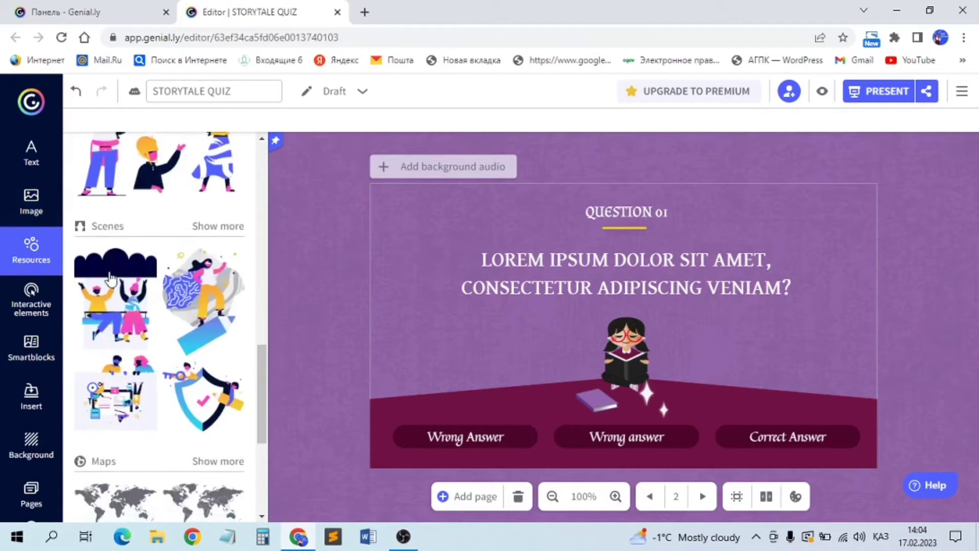
scroll(111, 277, down, 1)
Look through the interactive elements, smartblocks, insert and background options, and return to the list of pages
click(40, 307)
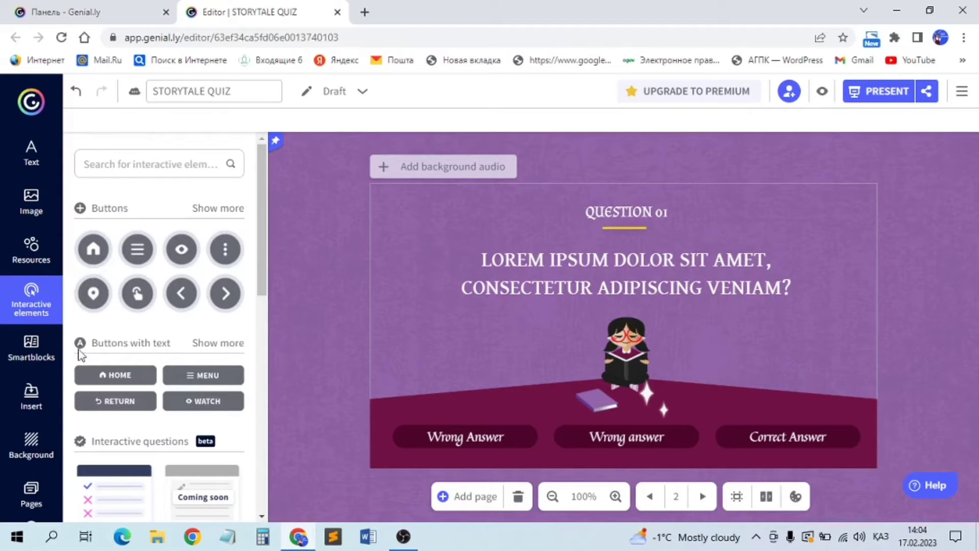
click(23, 352)
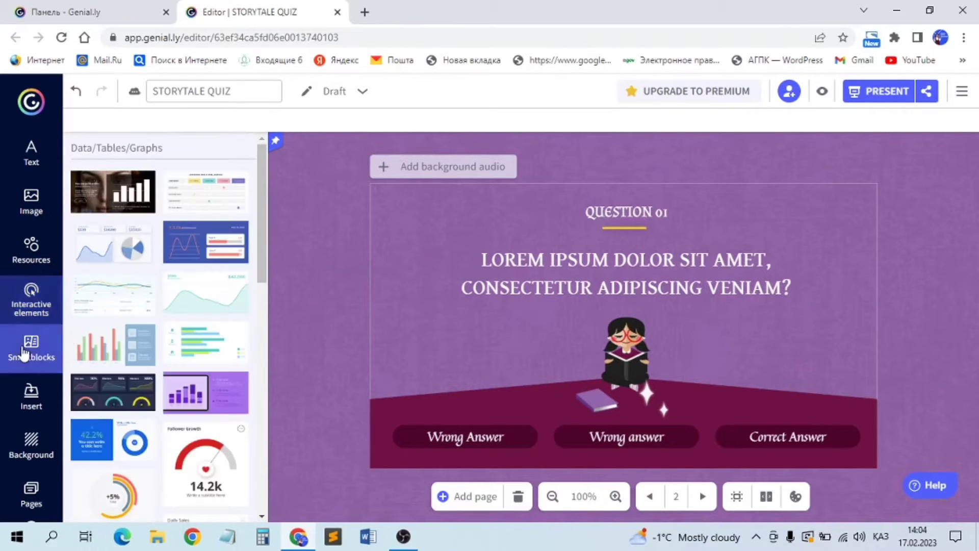
scroll(169, 287, down, 3)
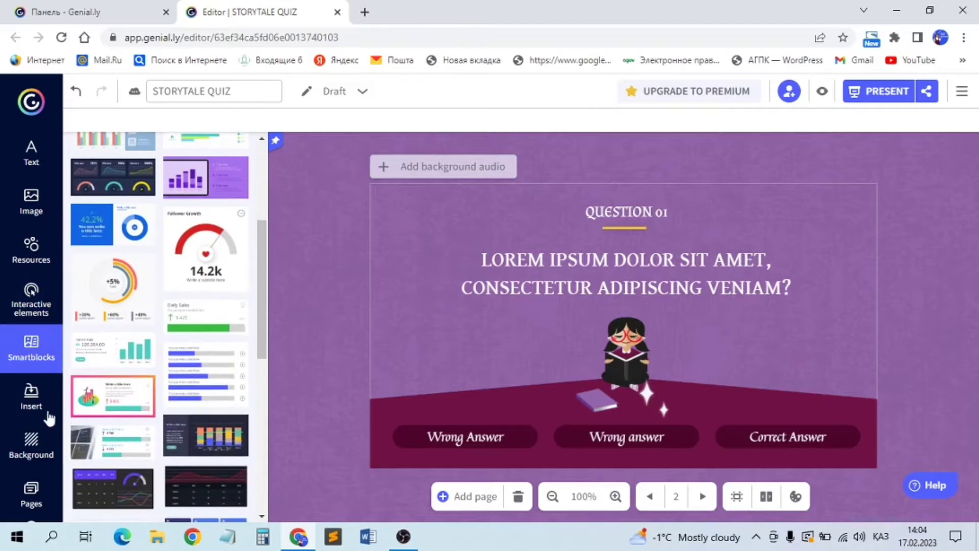
click(36, 410)
click(42, 439)
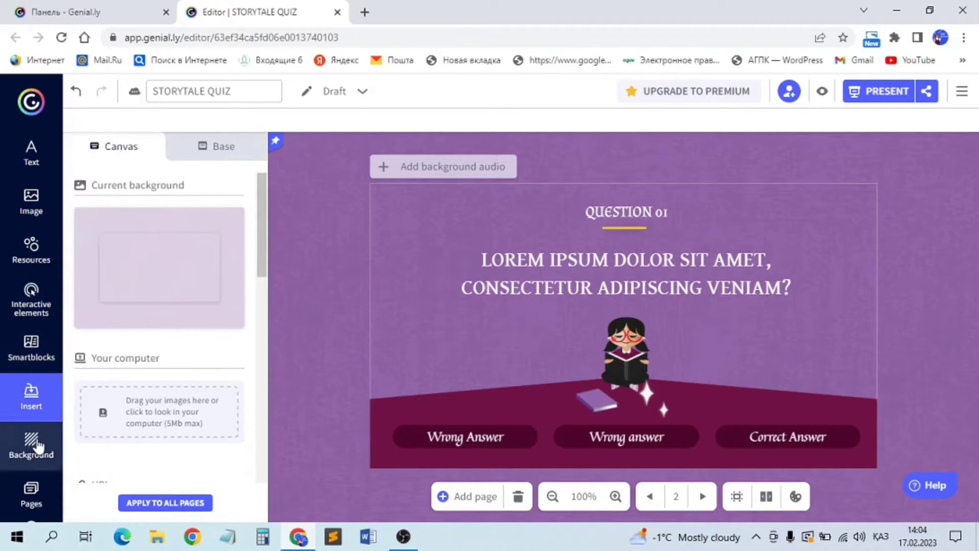
scroll(125, 365, down, 5)
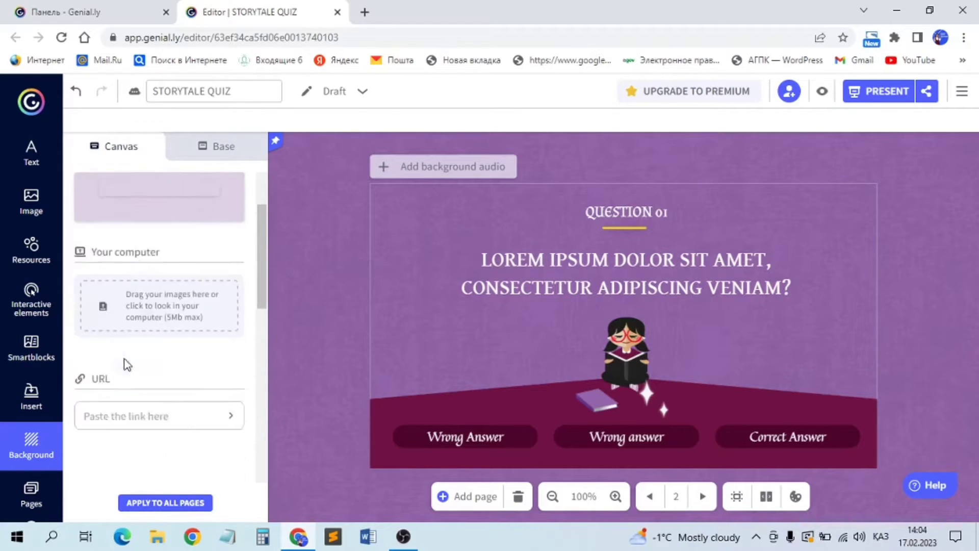
click(31, 490)
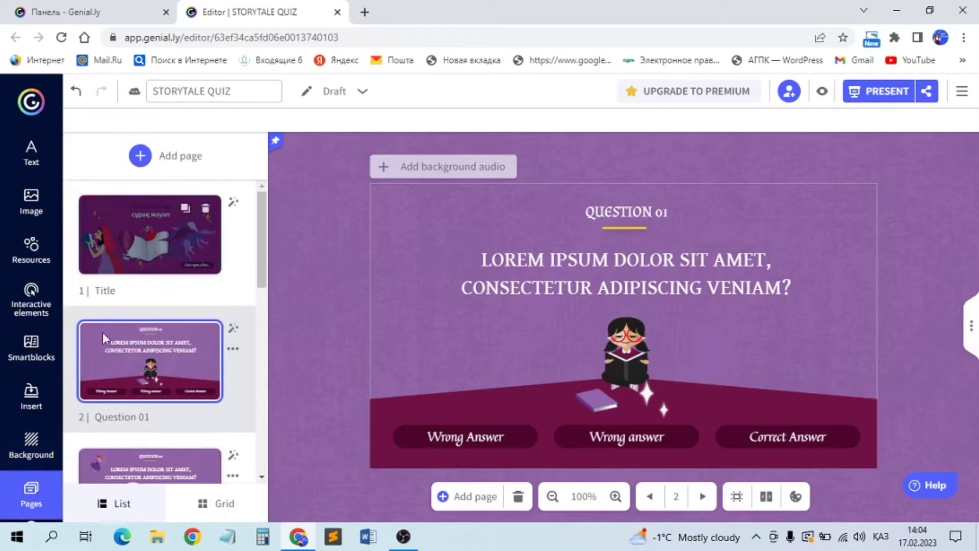
Replace the placeholder question text on the Question 01 page with "СҰРАҚ"
double_click(578, 286)
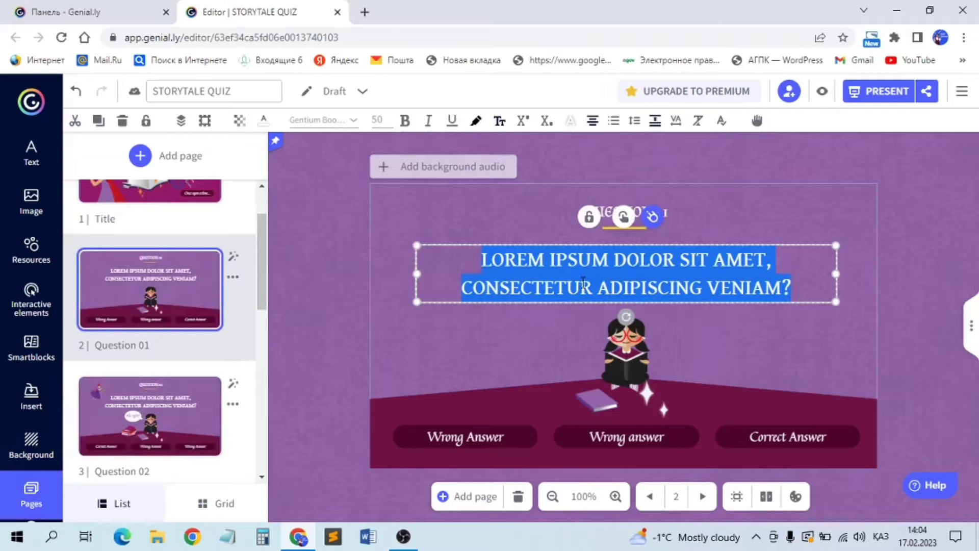
text(СҚ)
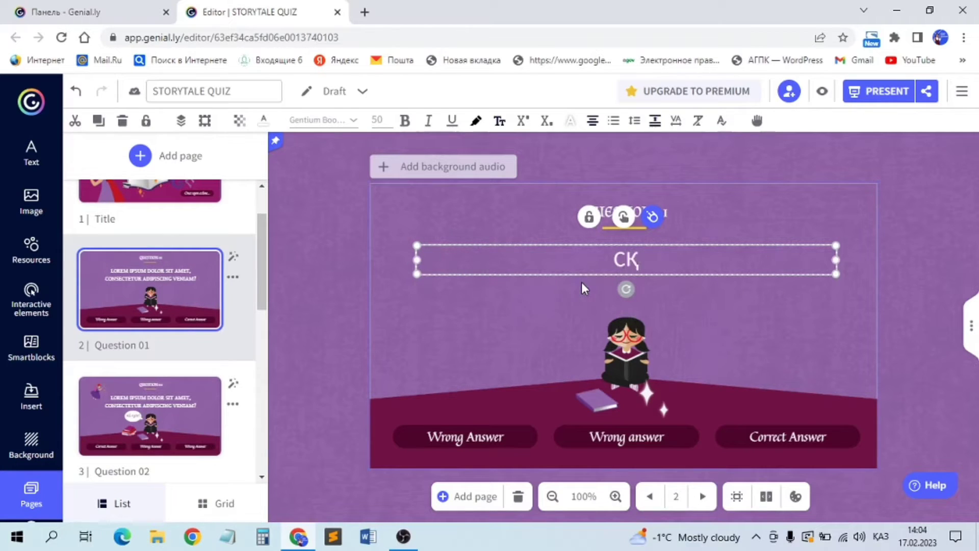
key(BackSpace)
text(ҰРАҚ)
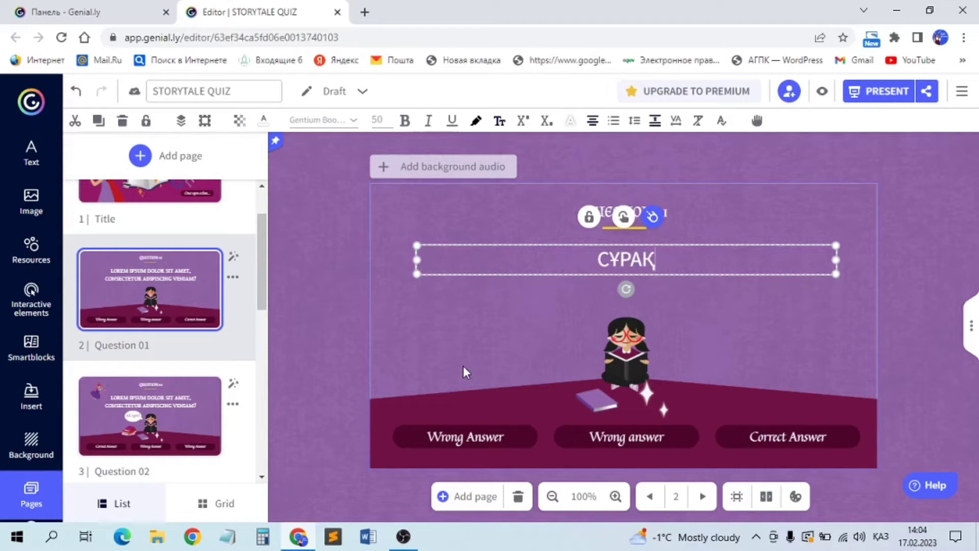
Change both wrong-answer labels on the Question 01 page to "қате"
double_click(464, 437)
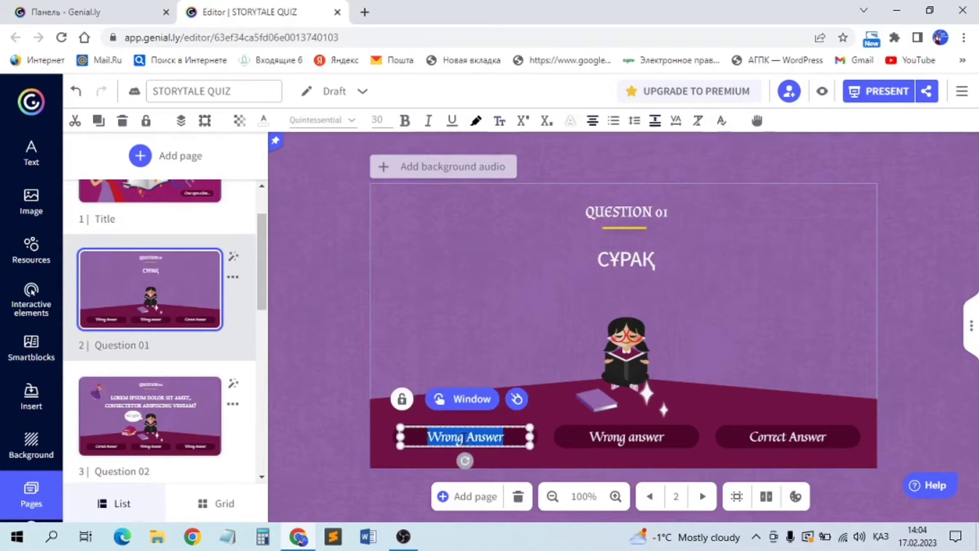
key(BackSpace)
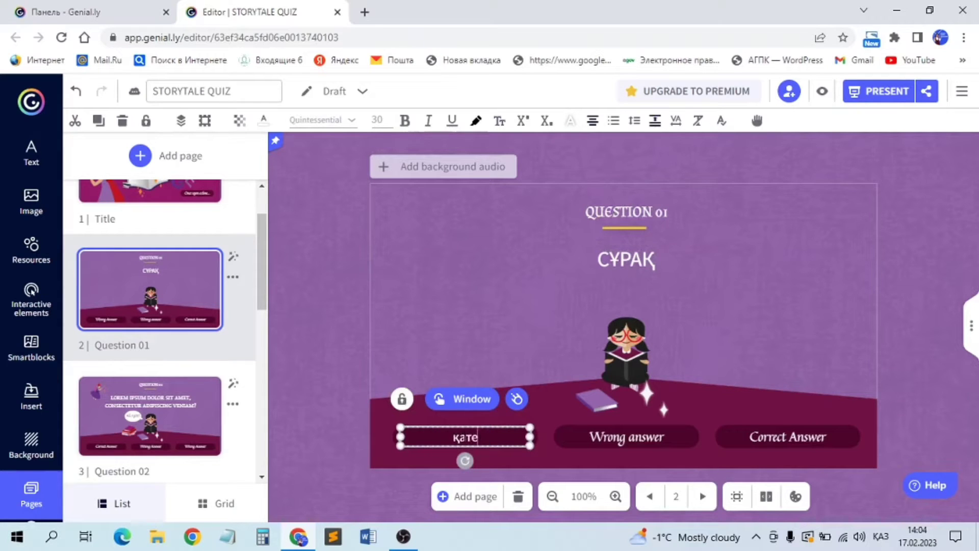
double_click(648, 441)
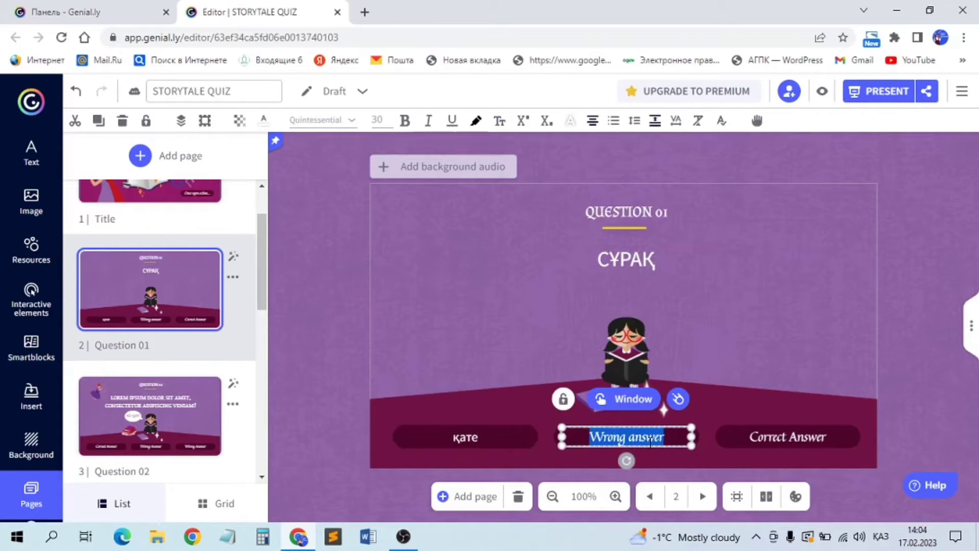
text(қате)
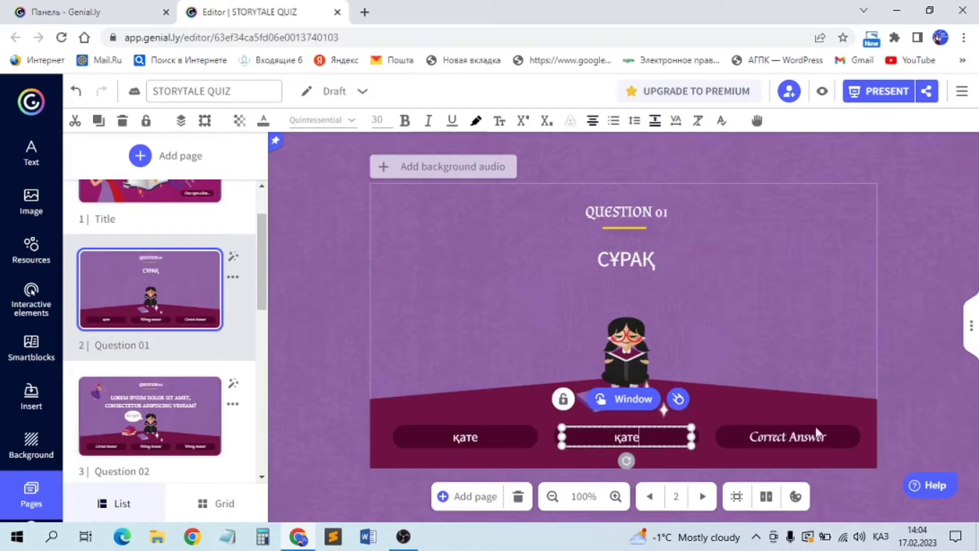
Change the correct-answer label on the Question 01 page to "дұрыс"
double_click(818, 435)
key(BackSpace)
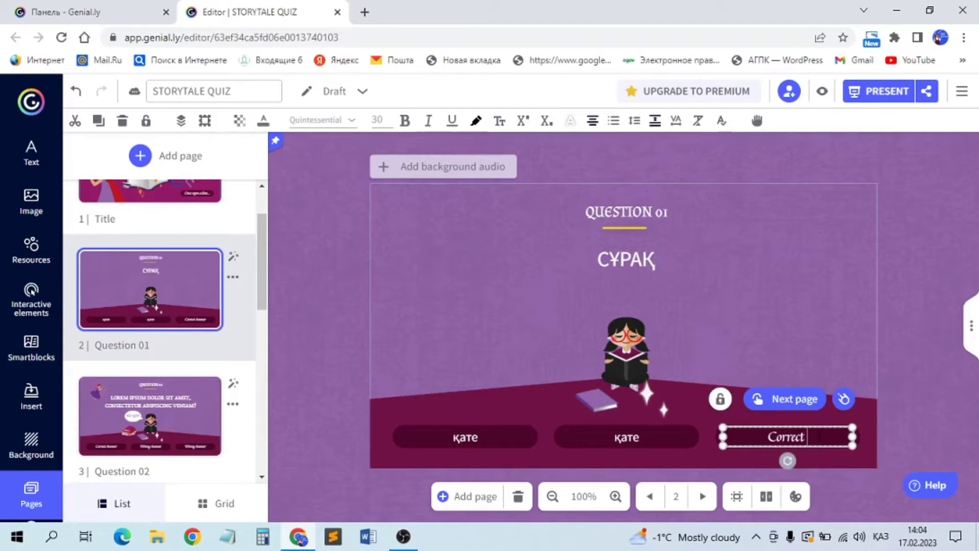
key(BackSpace)
text(Д)
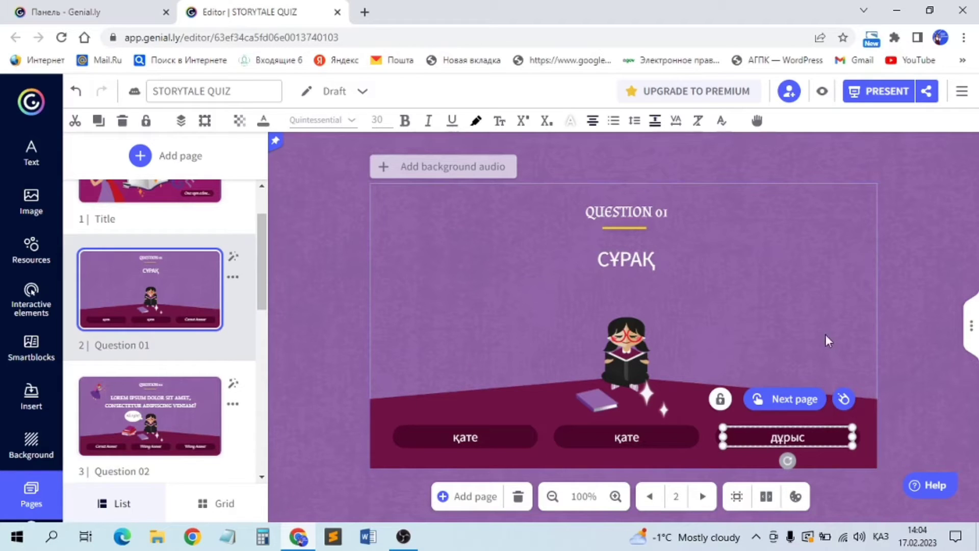
Look through the Question 02, Question 03 and END pages of the quiz
click(100, 415)
scroll(102, 413, down, 4)
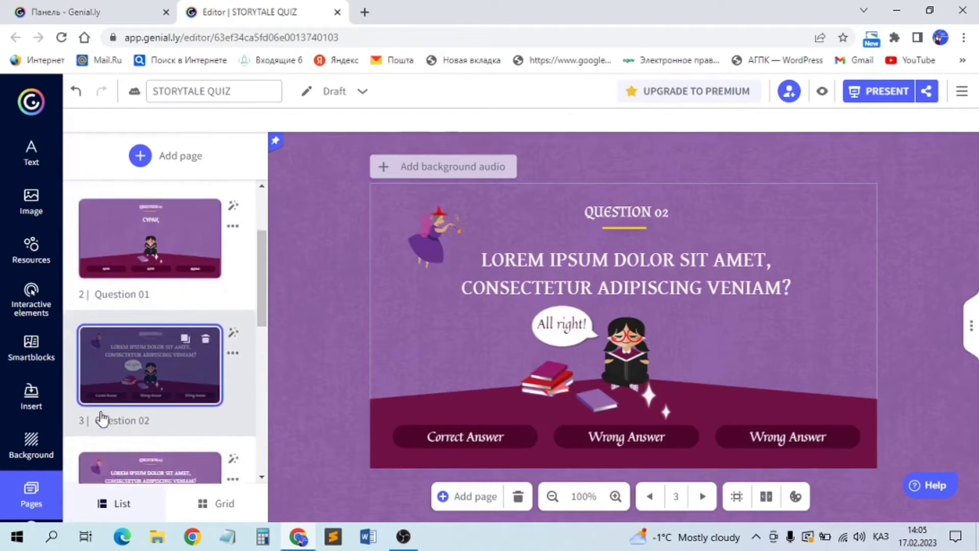
click(134, 343)
scroll(131, 338, down, 5)
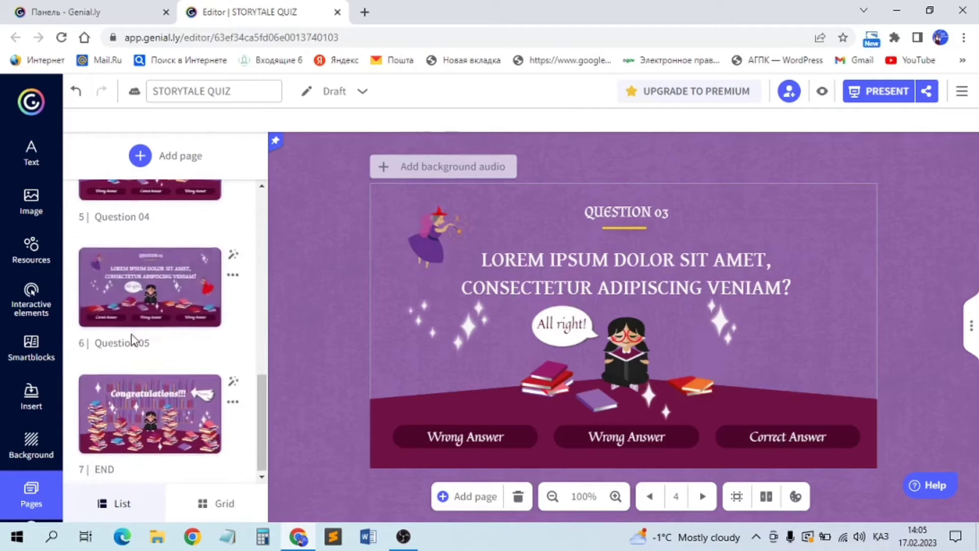
click(144, 408)
scroll(169, 268, up, 10)
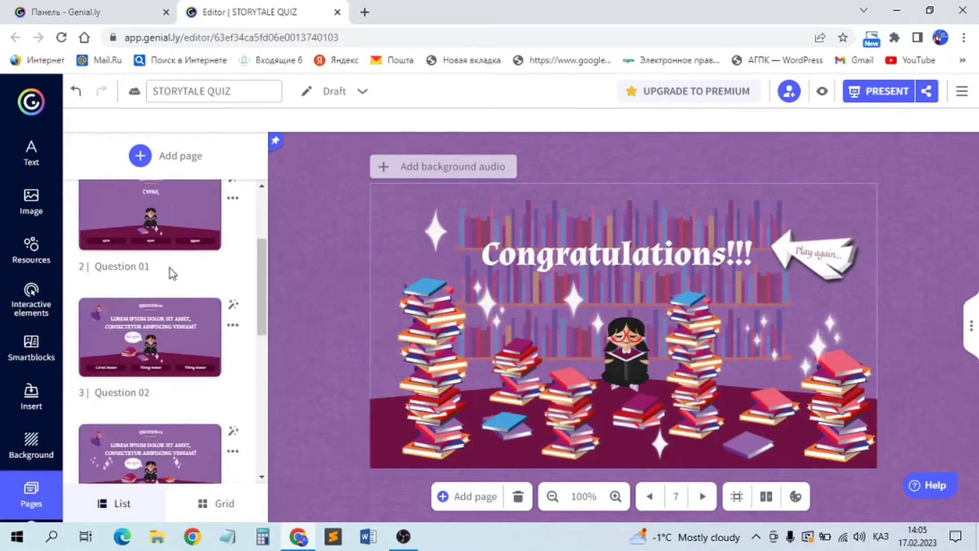
Preview the quiz from its title page, answer Question 01 correctly, and test a wrong answer on Question 02, dismissing its feedback image
click(822, 92)
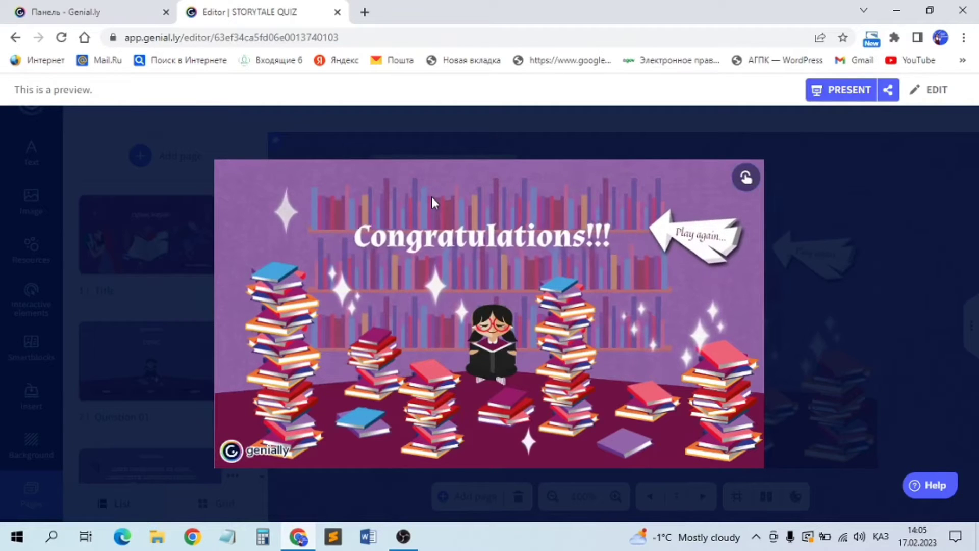
click(656, 242)
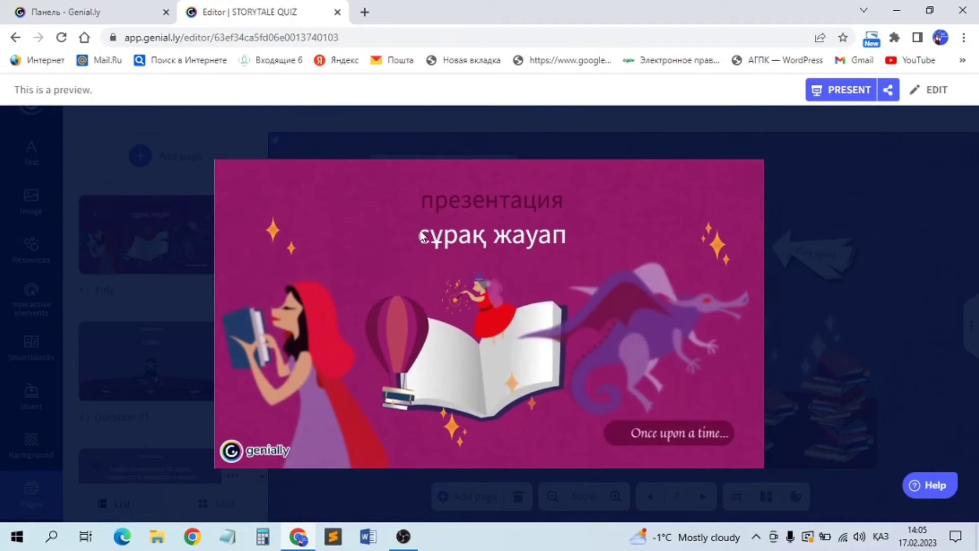
click(698, 440)
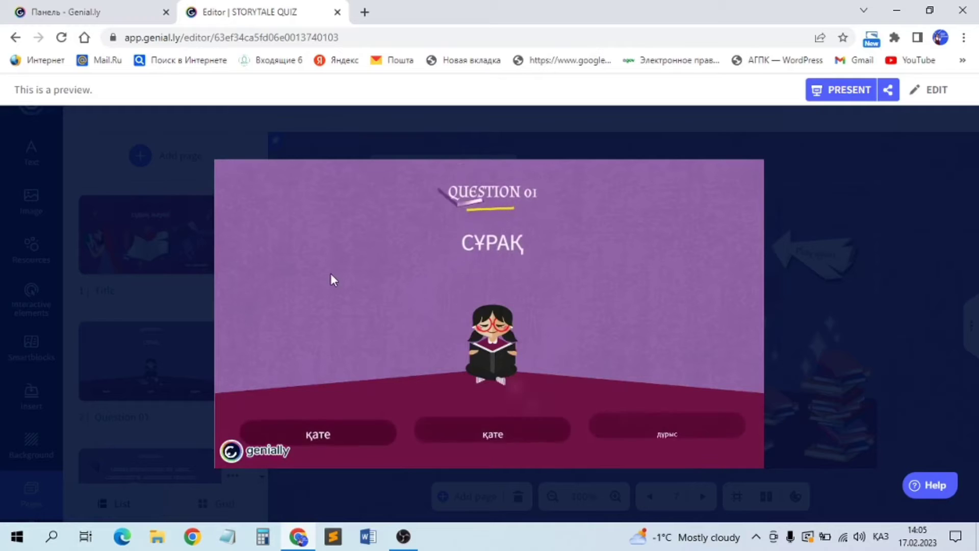
click(618, 433)
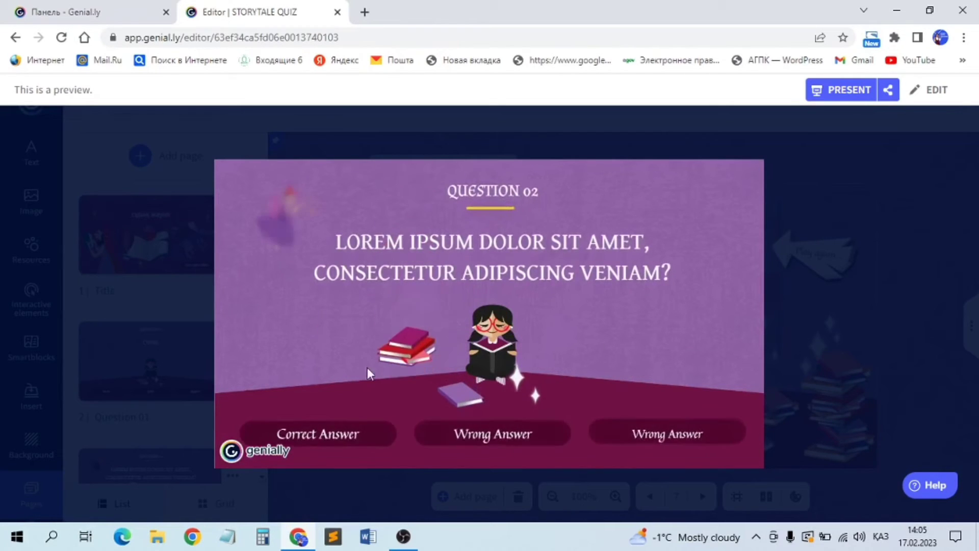
click(495, 437)
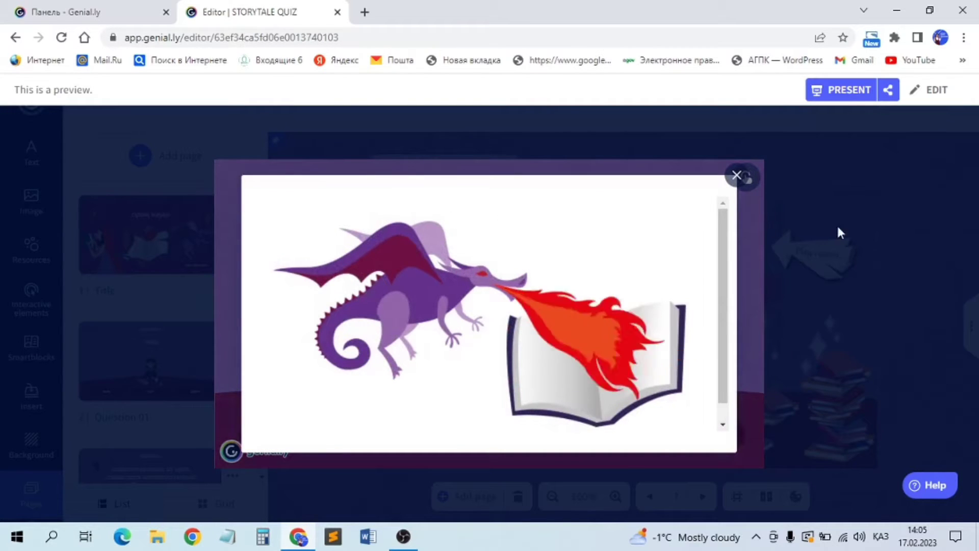
click(738, 179)
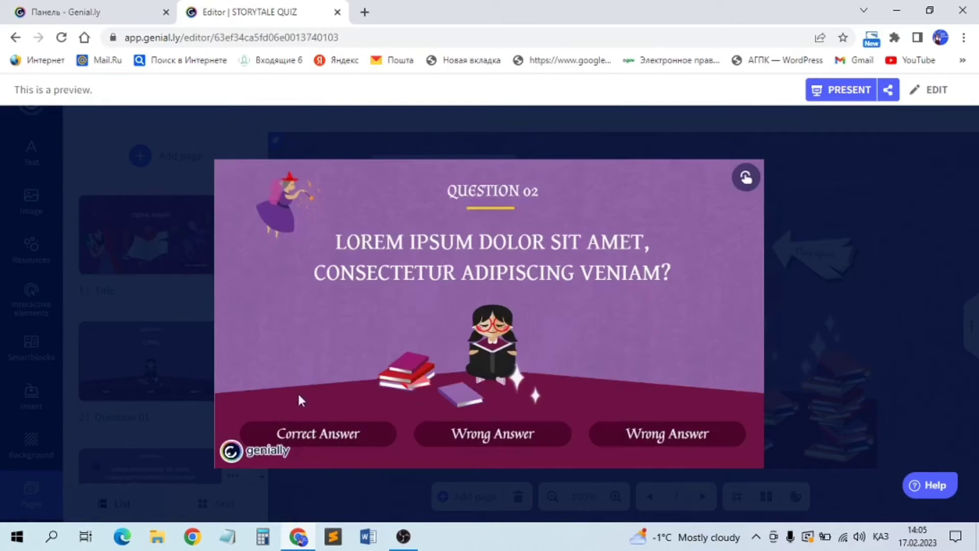
Answer Questions 02 to 05 correctly through to the Congratulations page, and close the preview
click(316, 434)
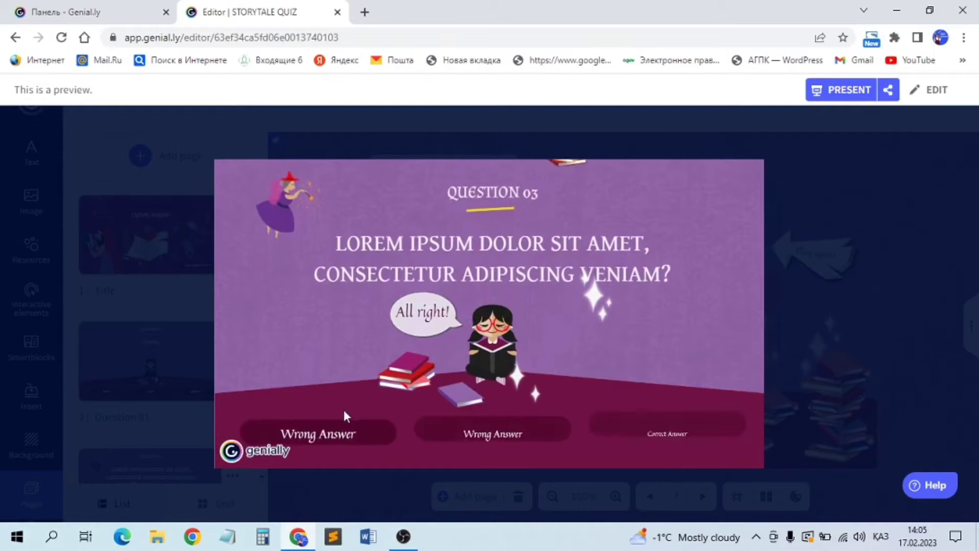
click(628, 435)
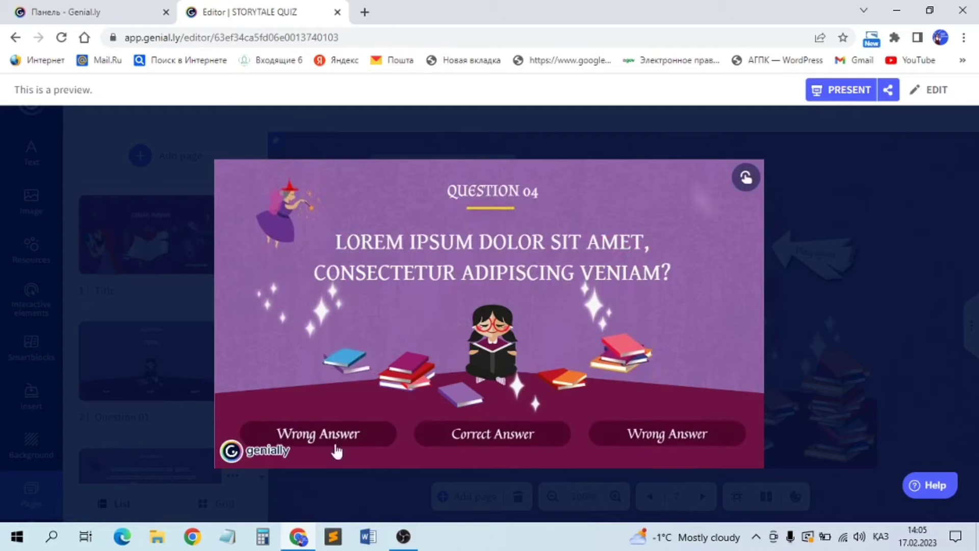
click(468, 436)
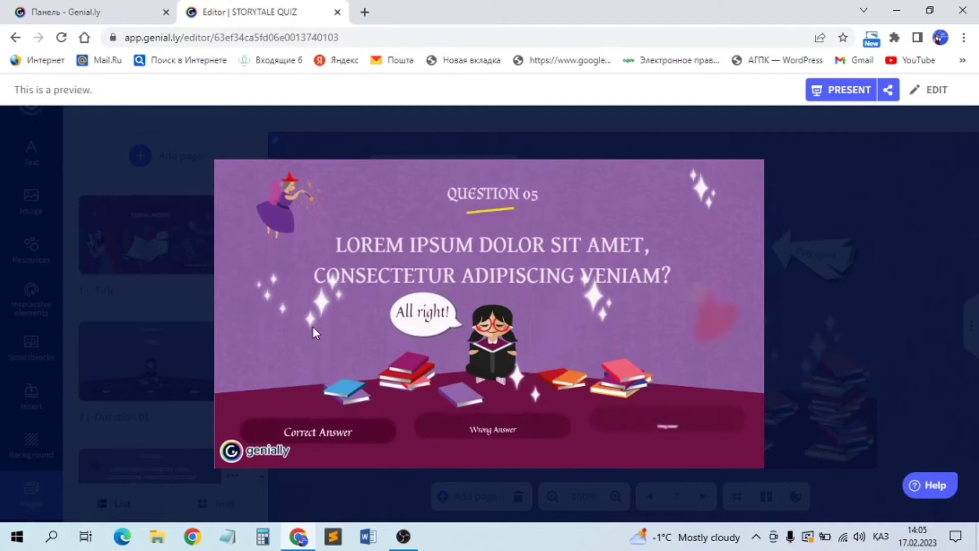
click(320, 432)
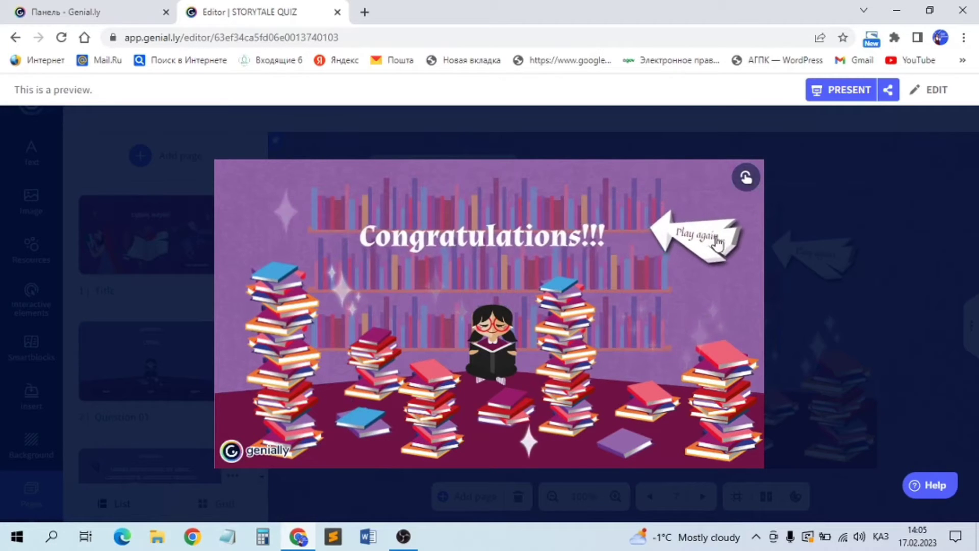
click(904, 228)
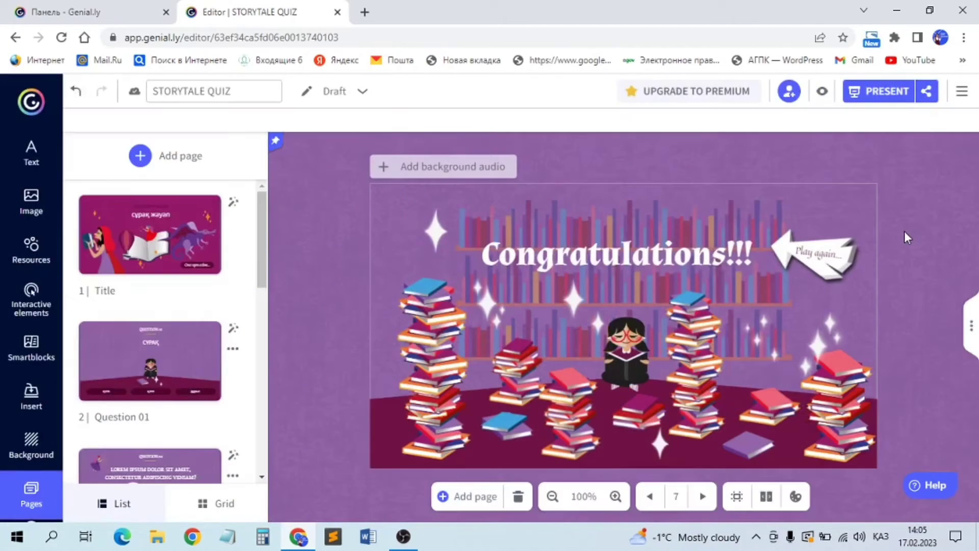
Review the publishing settings and publish the quiz with the Public Online option
click(923, 95)
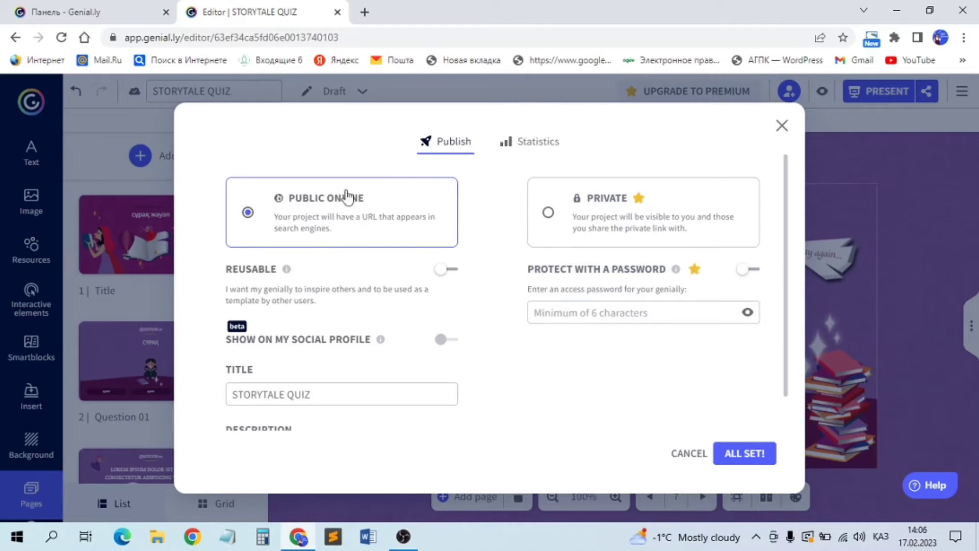
scroll(324, 301, down, 1)
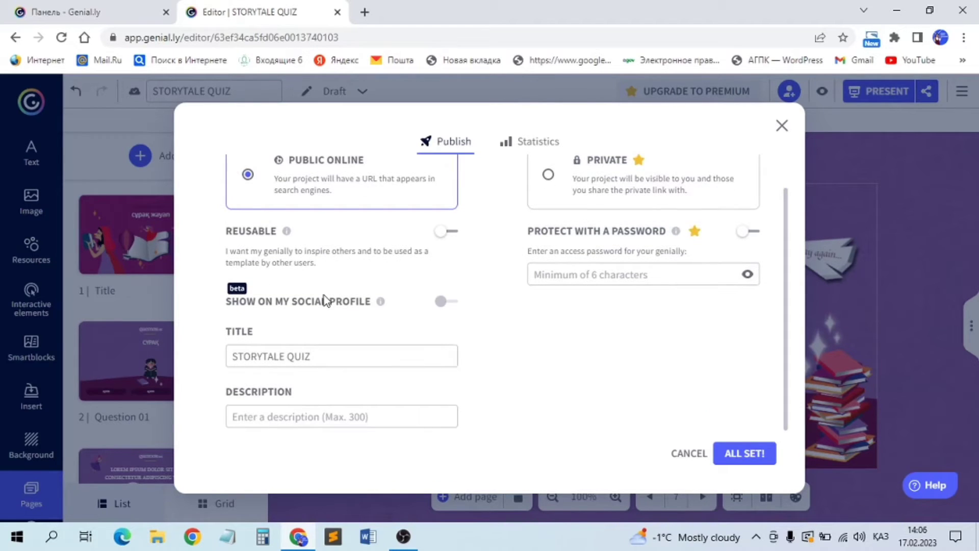
scroll(324, 300, up, 1)
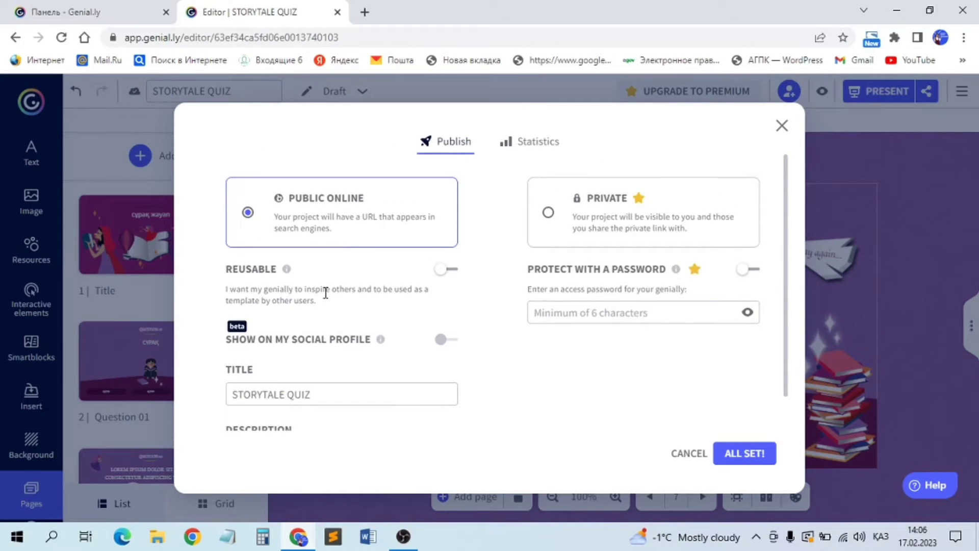
scroll(327, 304, down, 1)
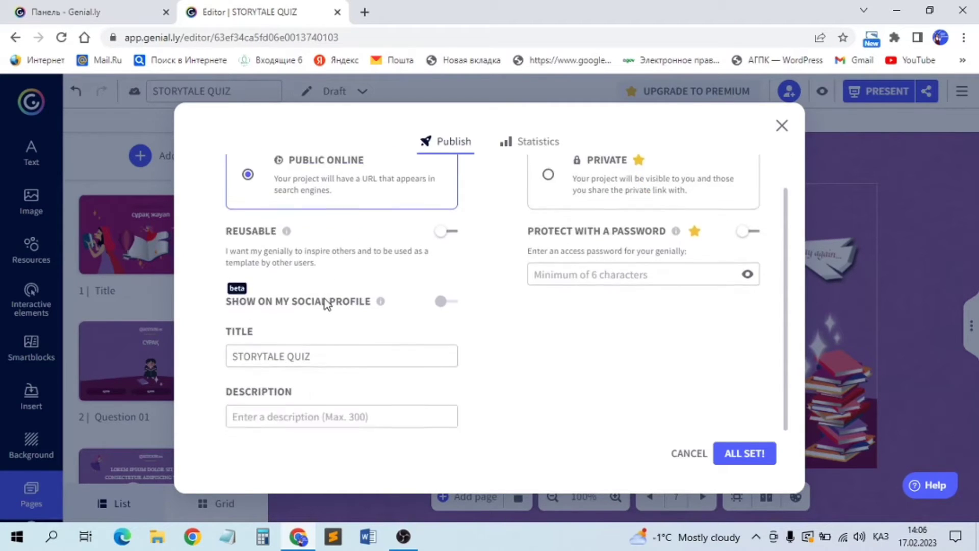
scroll(326, 304, up, 1)
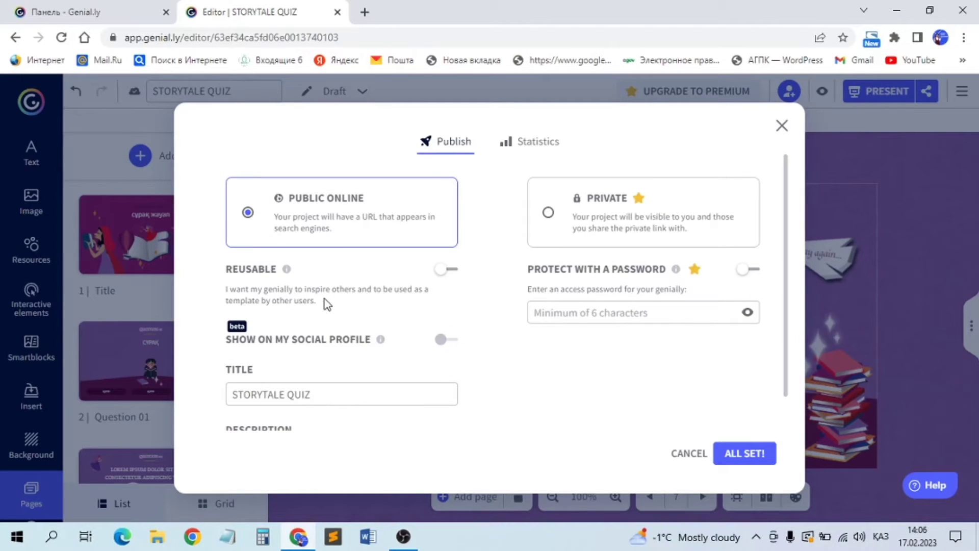
scroll(326, 304, down, 1)
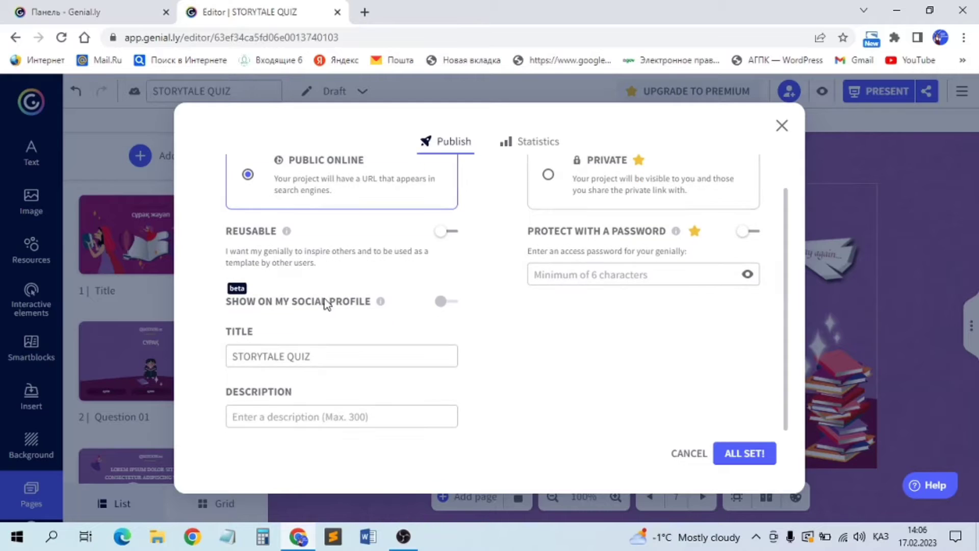
scroll(326, 304, up, 1)
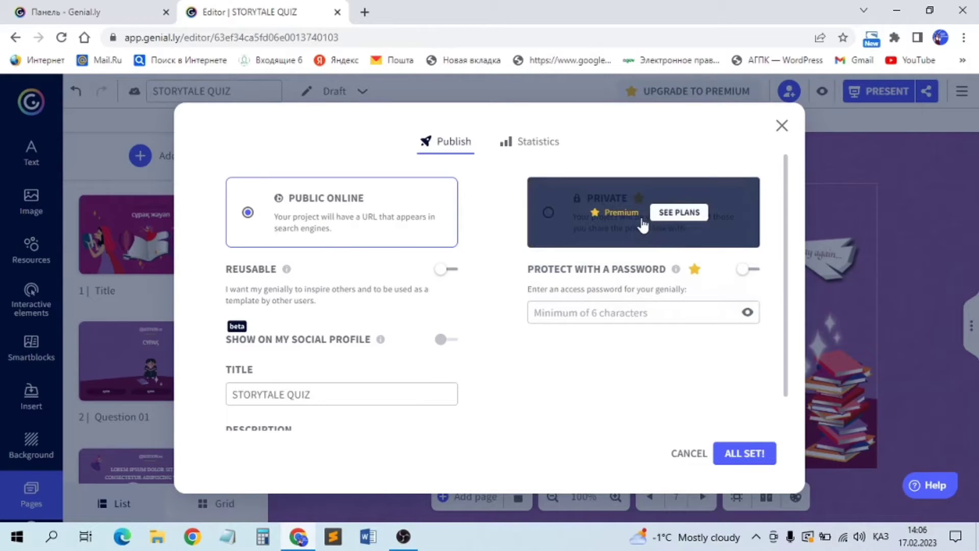
scroll(359, 207, down, 1)
scroll(305, 217, up, 1)
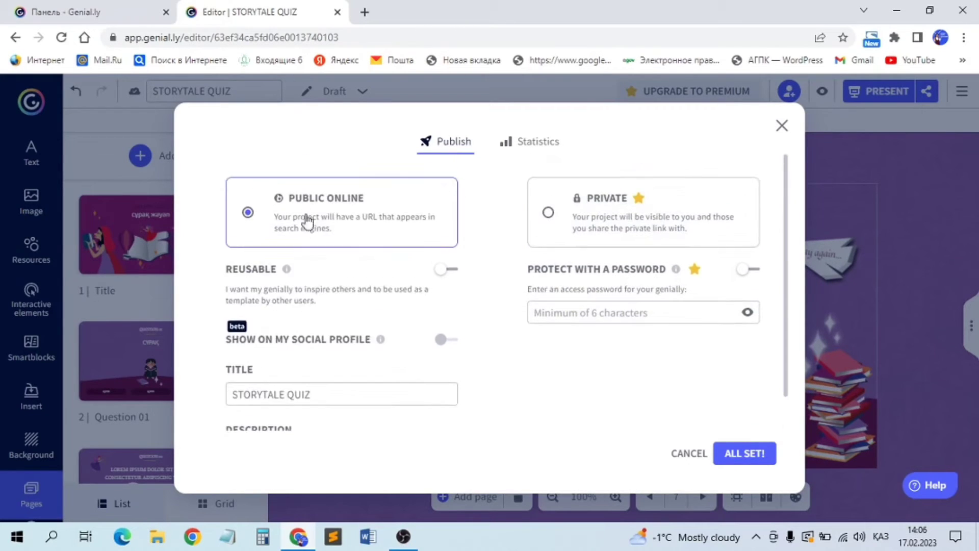
scroll(306, 219, down, 1)
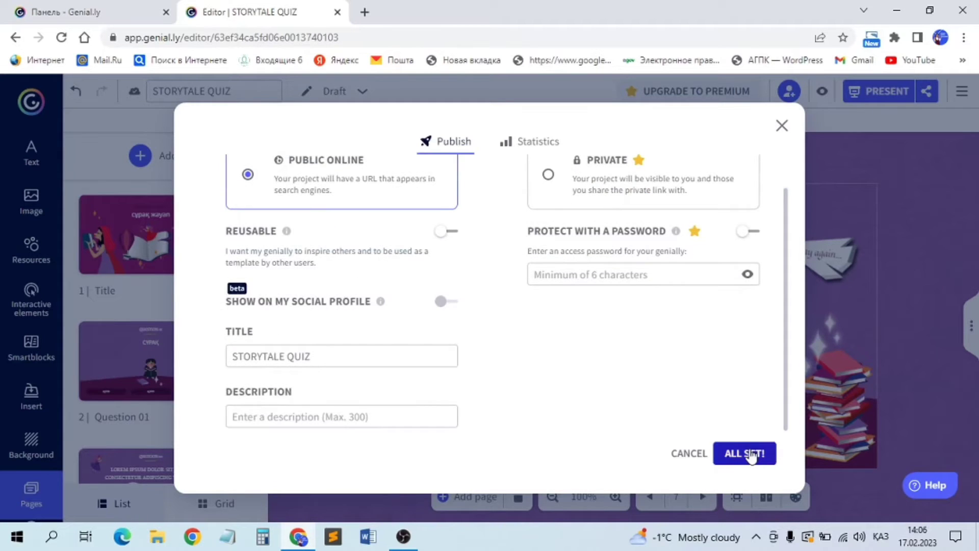
click(751, 455)
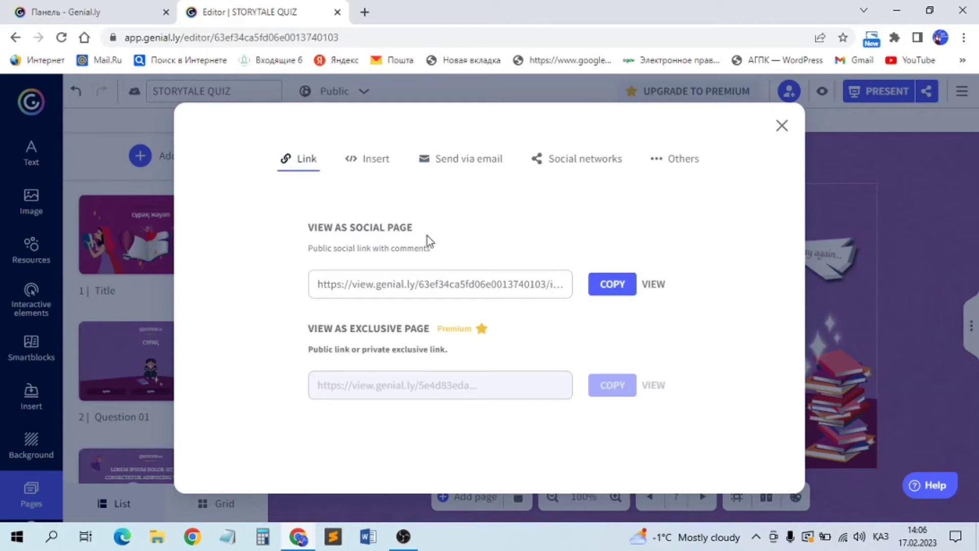
Copy the quiz's public social page link and open it in a new browser tab
click(606, 291)
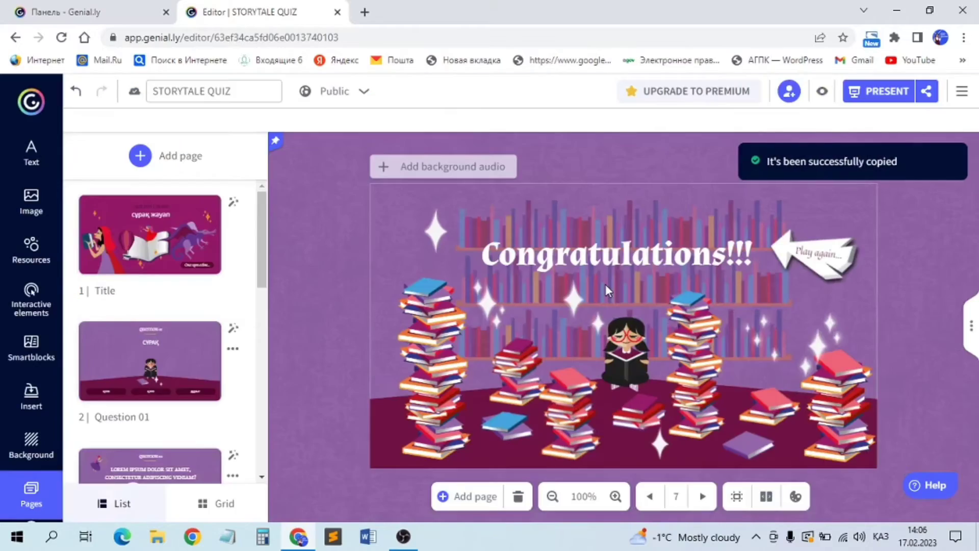
click(364, 11)
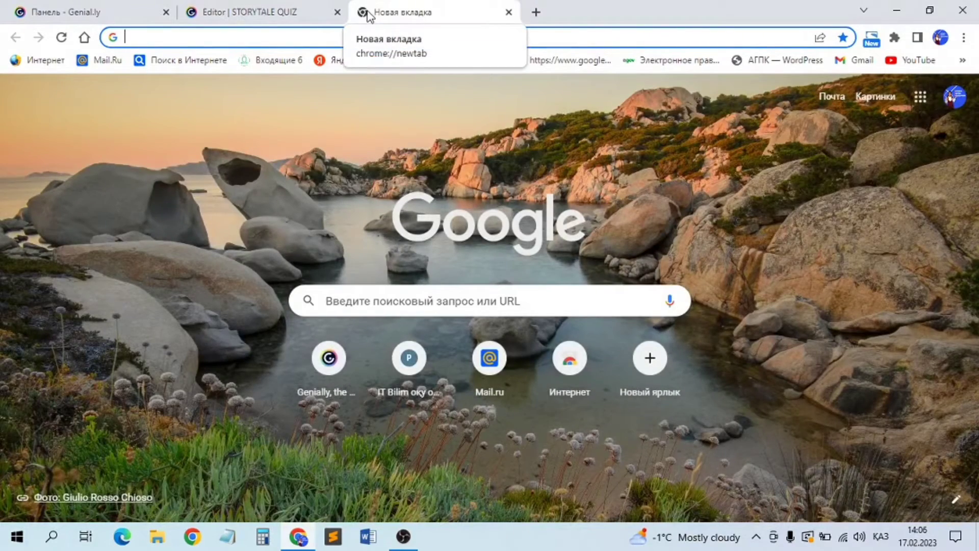
key(ctrl+v)
key(Return)
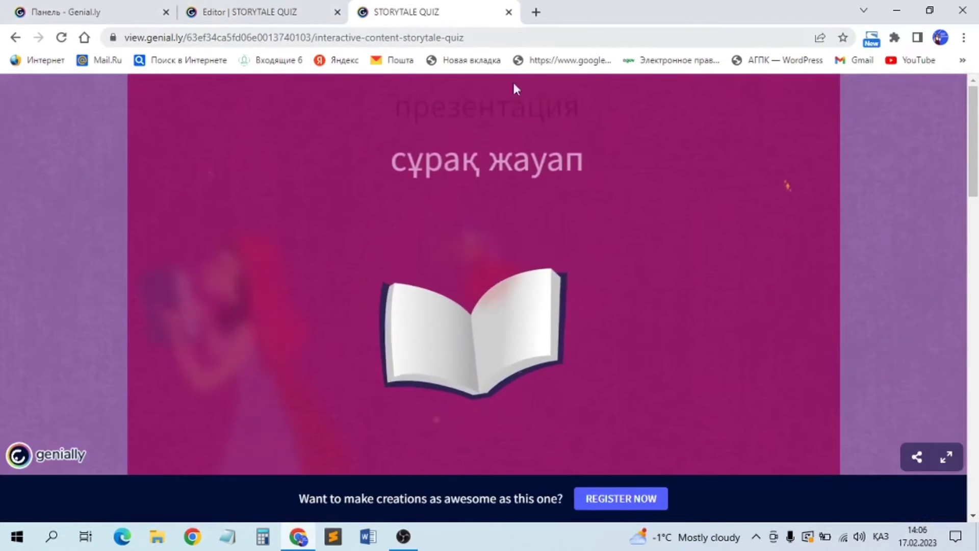
scroll(711, 203, down, 5)
scroll(712, 210, up, 5)
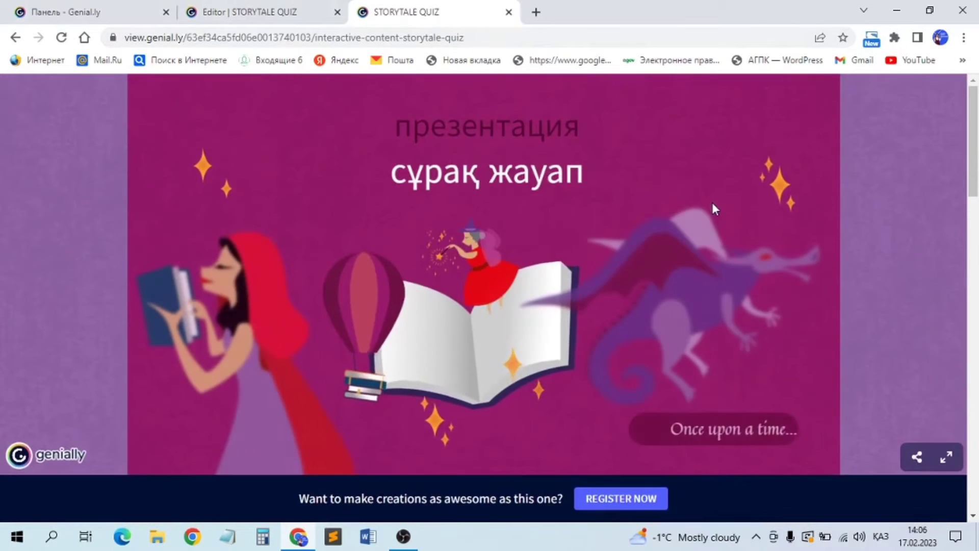
Play the published quiz in full screen, answering Question 01 correctly and Question 02 wrongly, and return to the normal page view
click(946, 457)
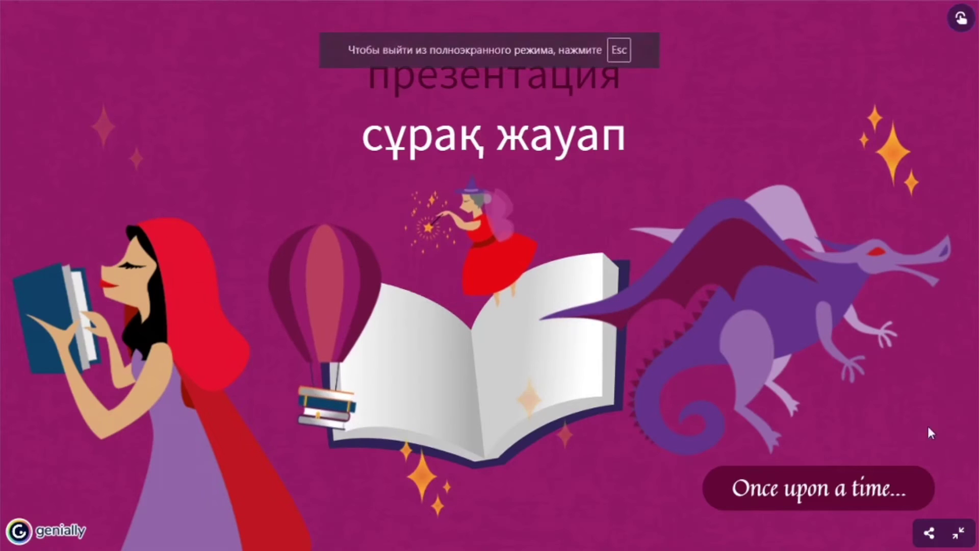
click(789, 491)
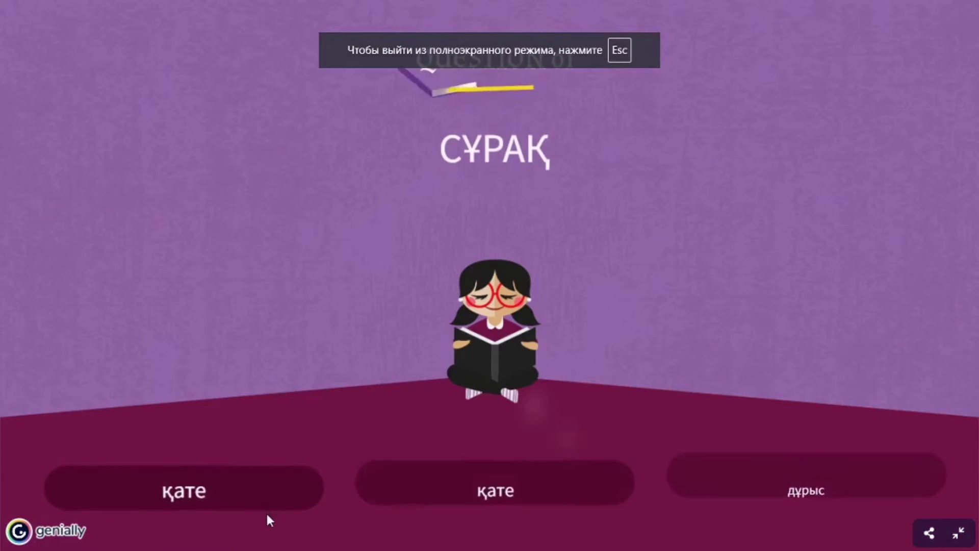
click(829, 505)
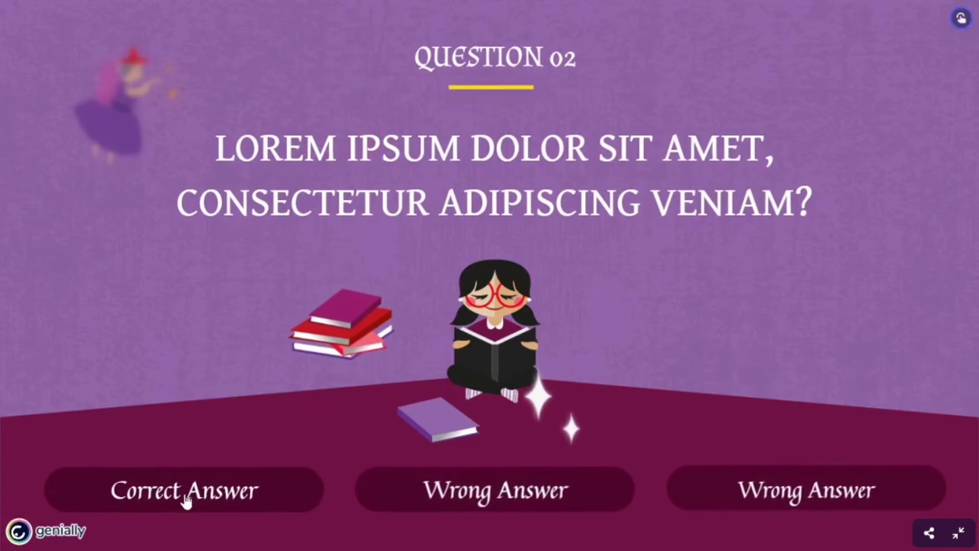
click(479, 497)
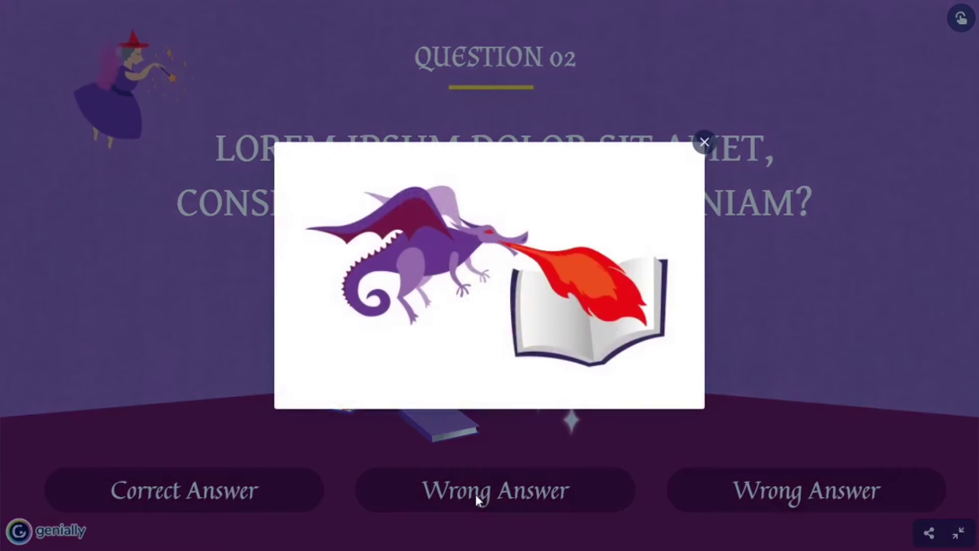
click(705, 142)
key(Escape)
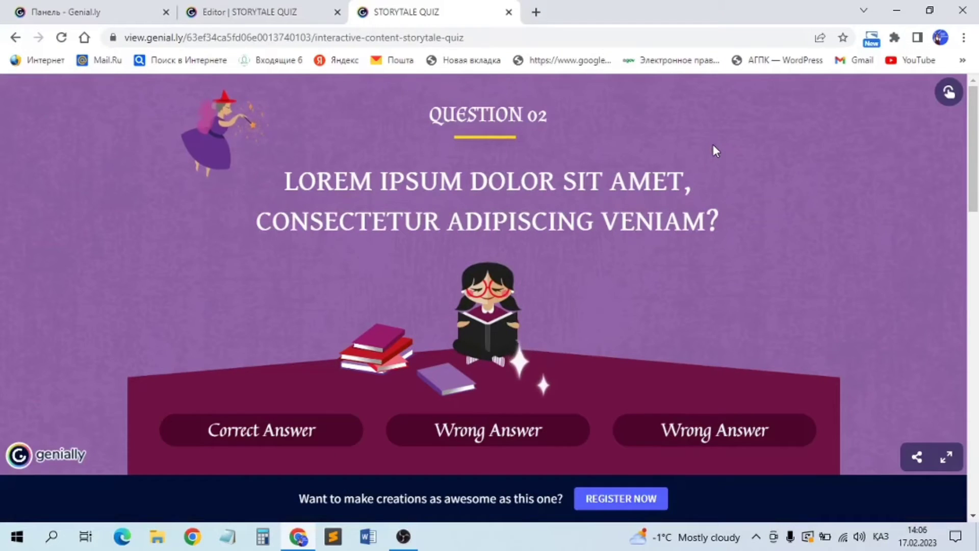
scroll(713, 147, down, 8)
scroll(714, 147, up, 8)
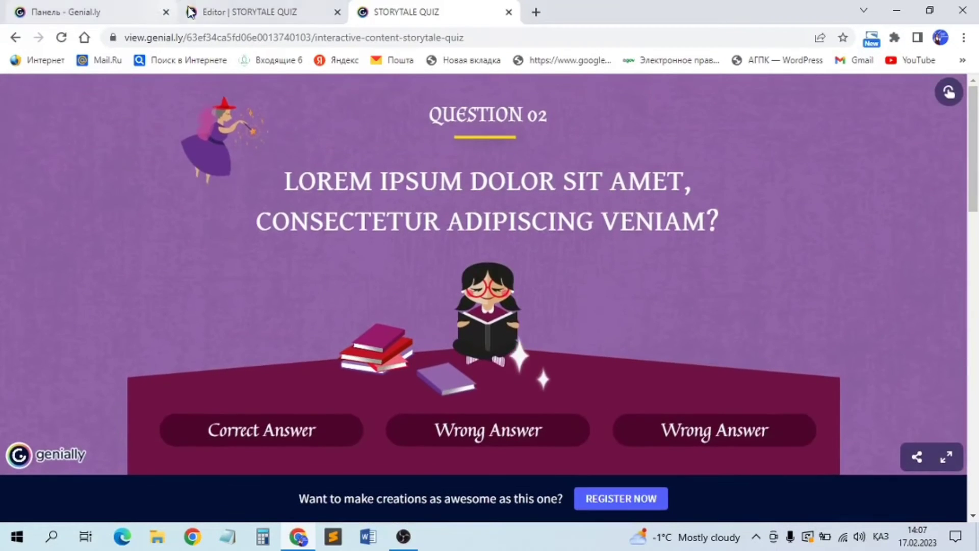
Return to the Genially template gallery and browse more quiz templates in the gamification category
click(191, 12)
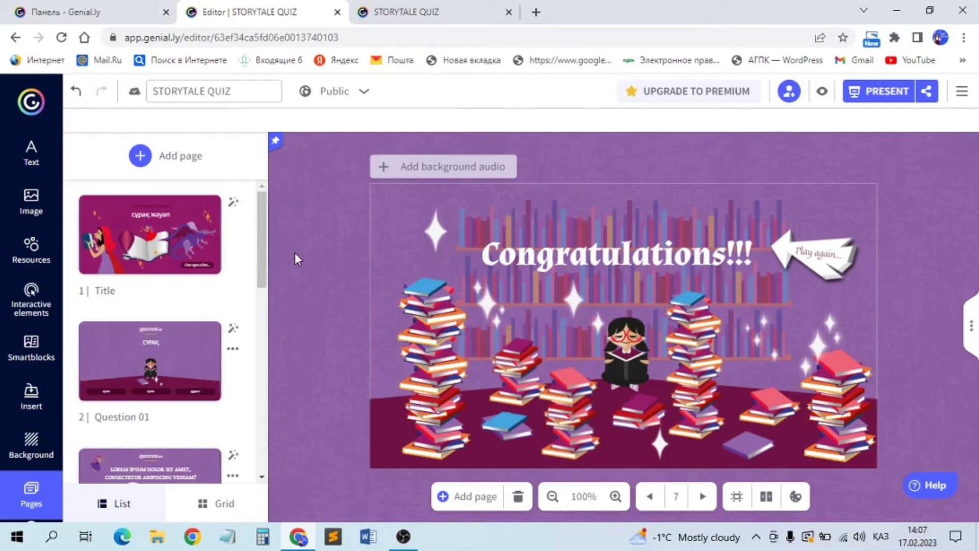
click(56, 12)
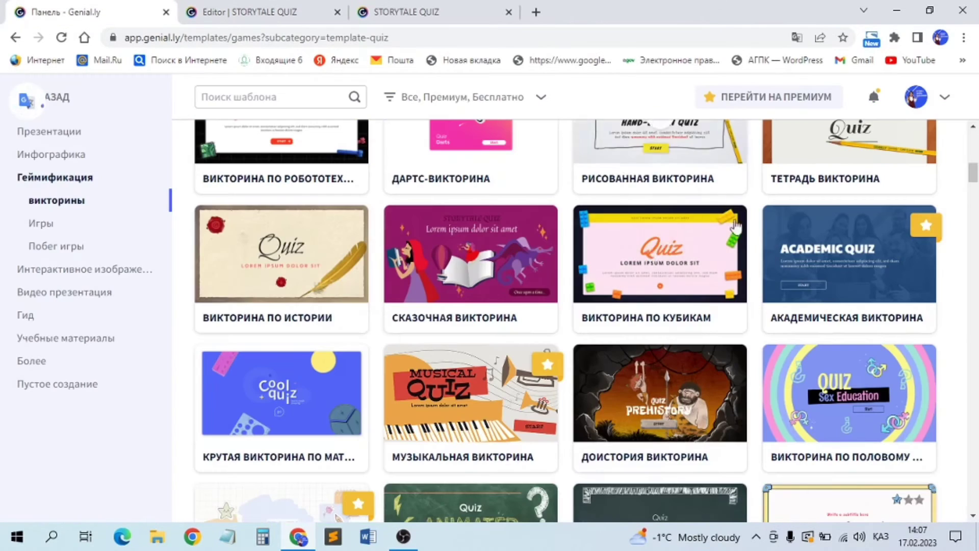
scroll(974, 328, down, 13)
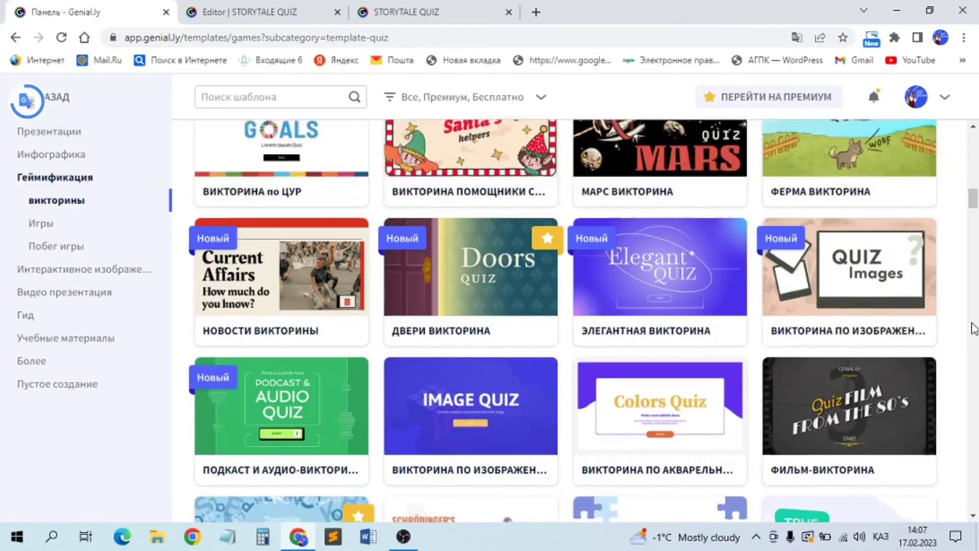
scroll(973, 328, down, 5)
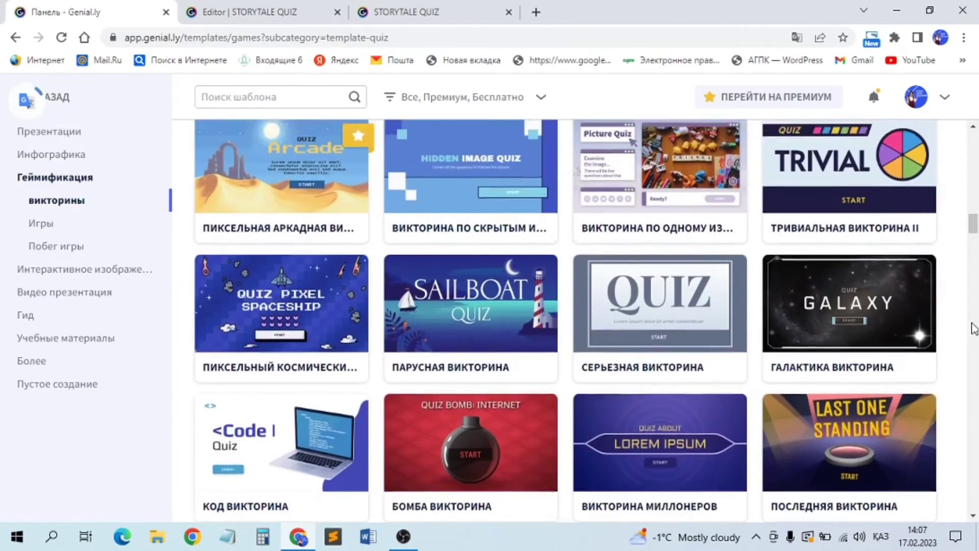
Find the Bomb Quiz template among the quiz templates, preview it, and open it in the editor for use
scroll(973, 329, down, 2)
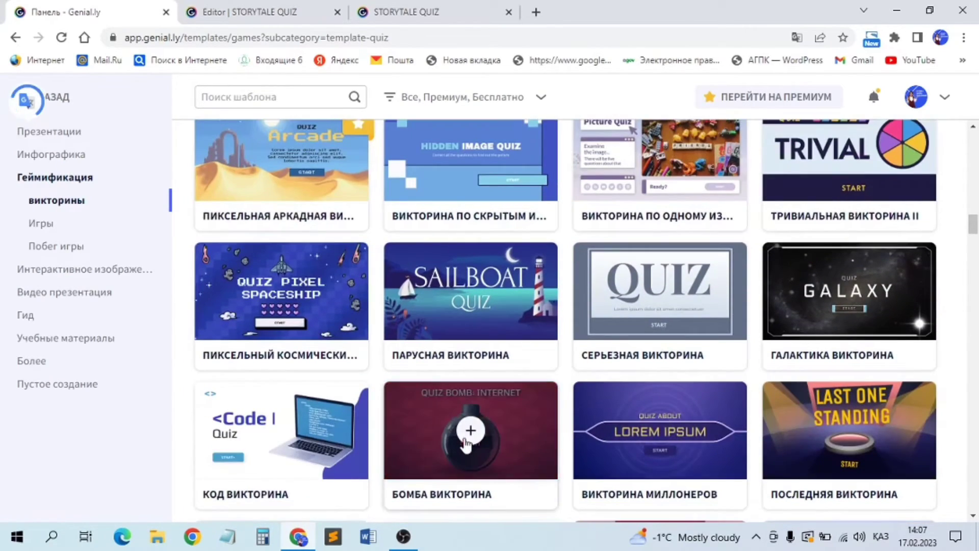
scroll(459, 449, down, 3)
click(470, 305)
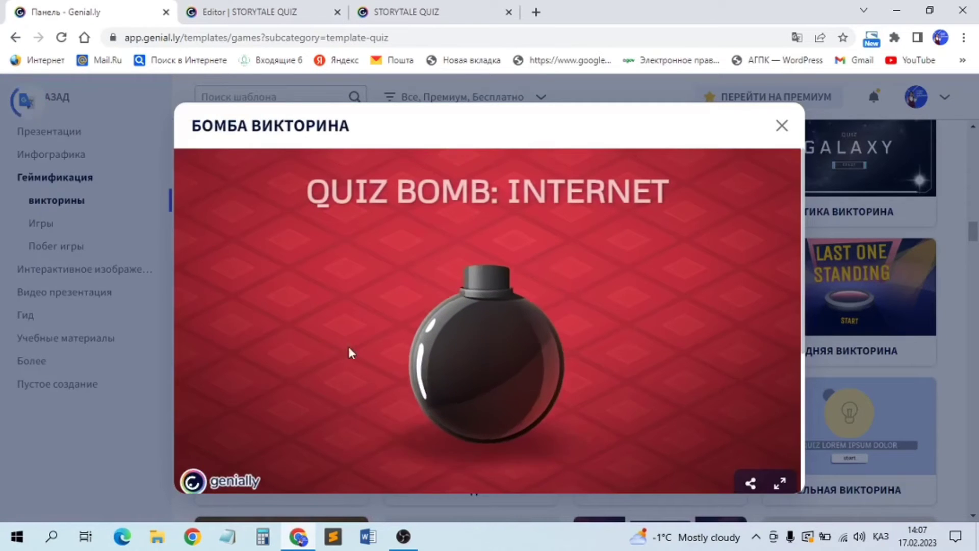
scroll(303, 227, down, 3)
scroll(623, 383, up, 3)
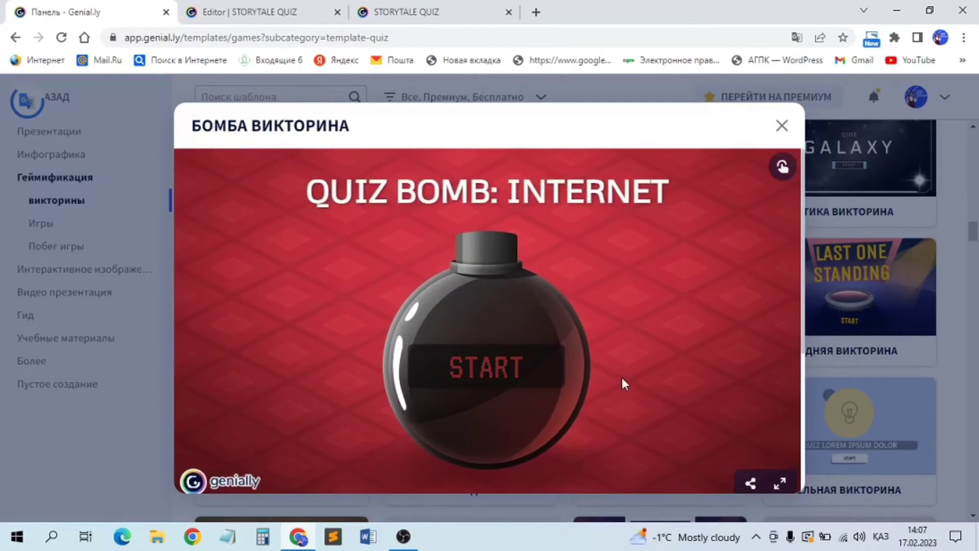
scroll(622, 382, down, 2)
click(665, 454)
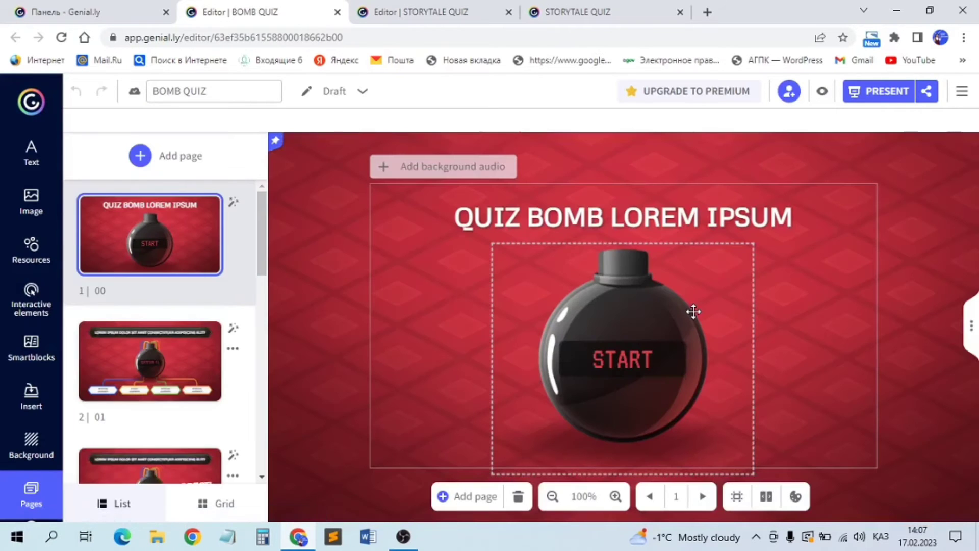
Replace the title text on the first page of the Bomb Quiz with "викторина"
double_click(482, 222)
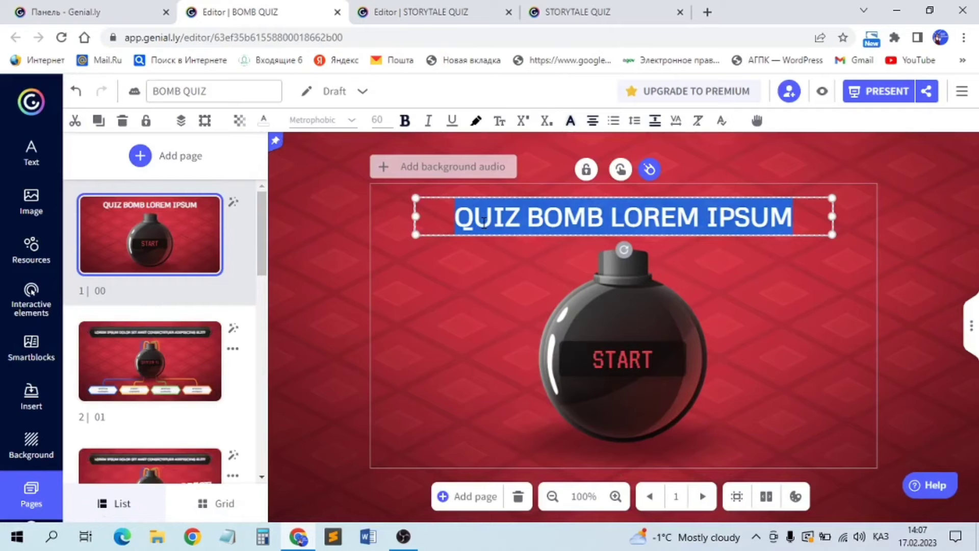
text(B)
text(икт)
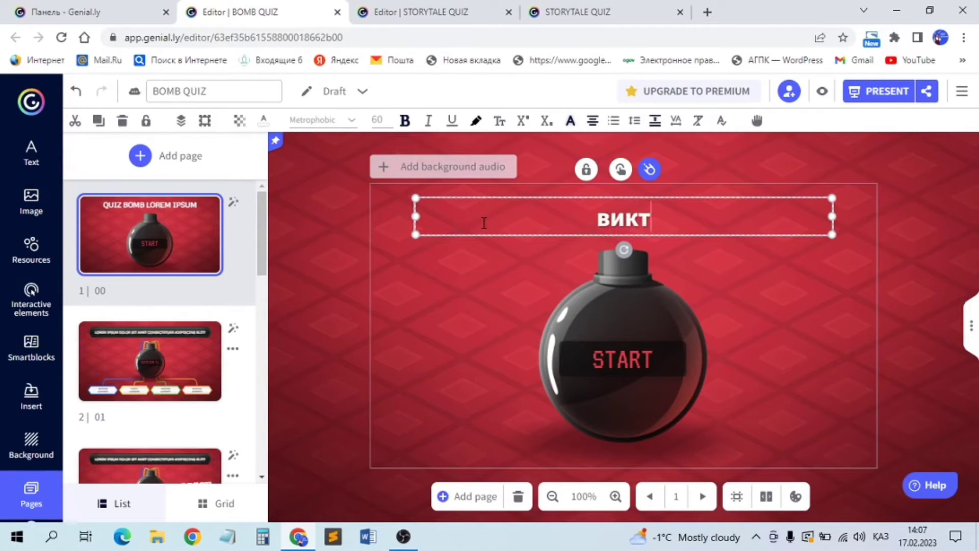
text(орина)
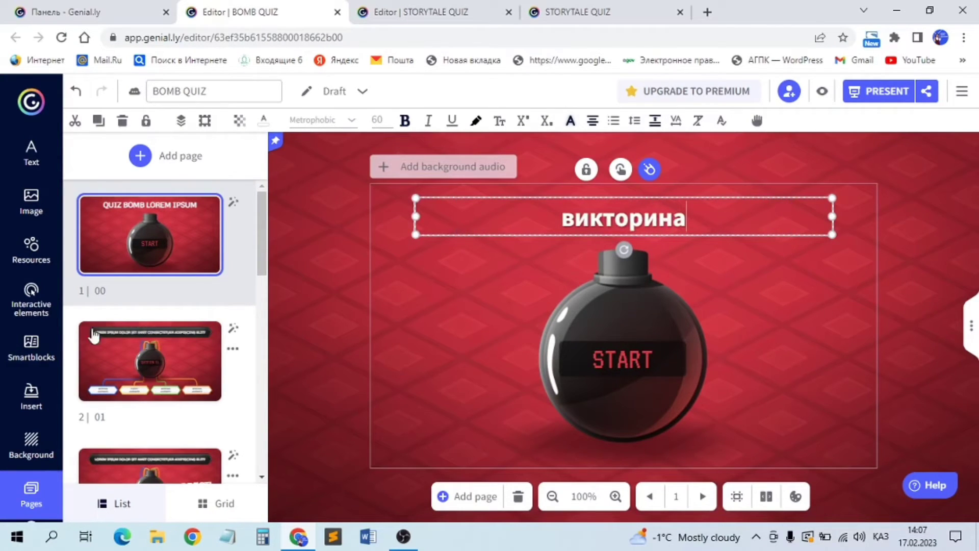
Replace the Question 01 text on page 2 with "сұрақ" and look through the remaining quiz pages
click(95, 341)
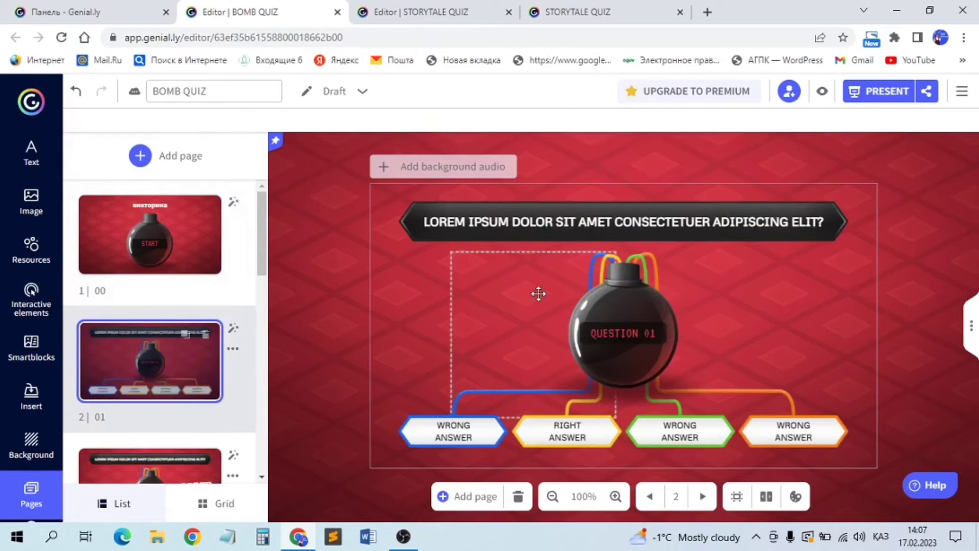
double_click(530, 225)
text(сұрақ)
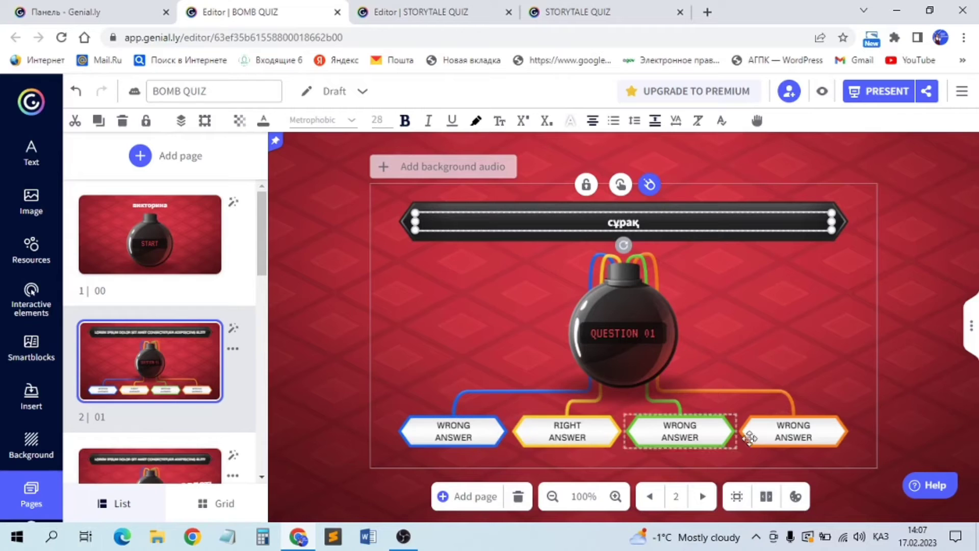
scroll(179, 431, down, 10)
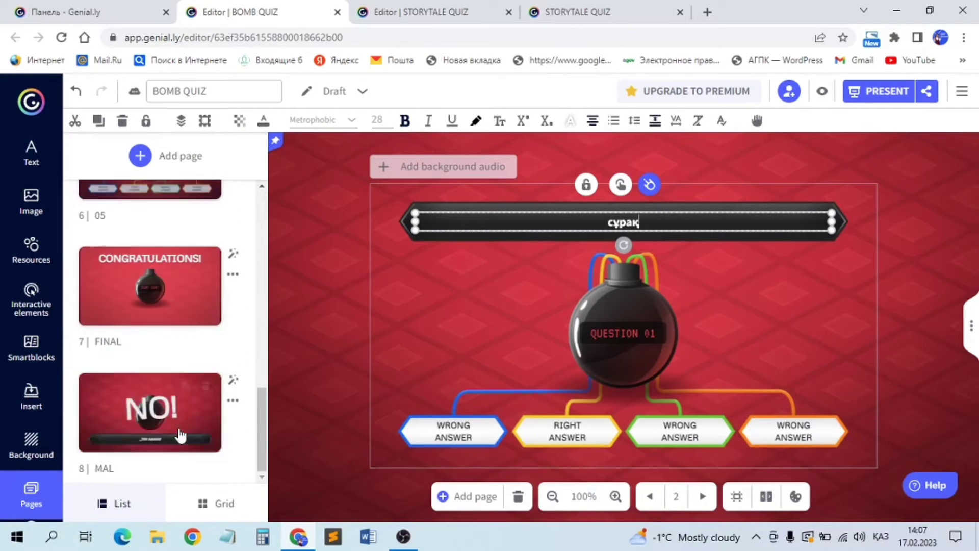
scroll(181, 433, up, 9)
scroll(181, 434, up, 2)
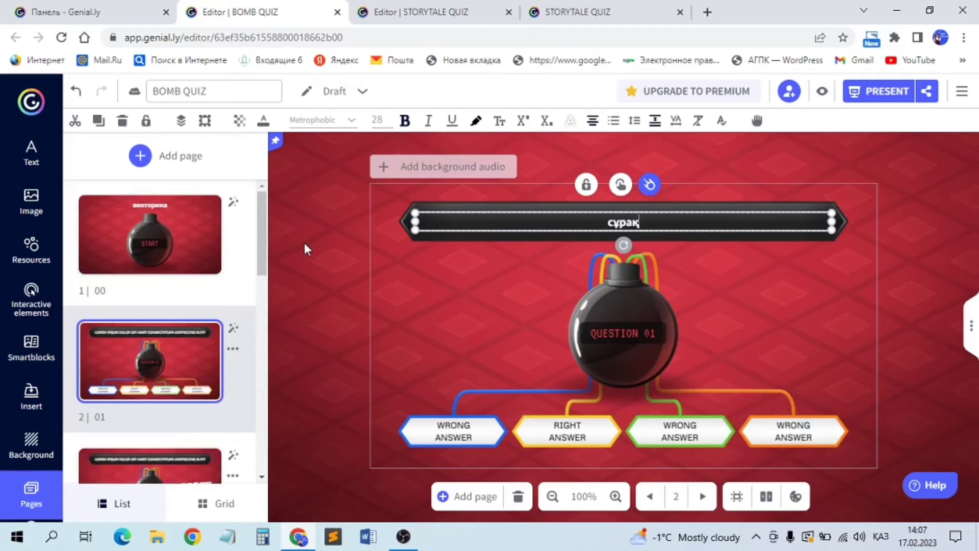
Preview the Bomb Quiz from its first page, answering Question 01 wrongly and then correctly and Question 02 correctly, and return to the editor
click(186, 257)
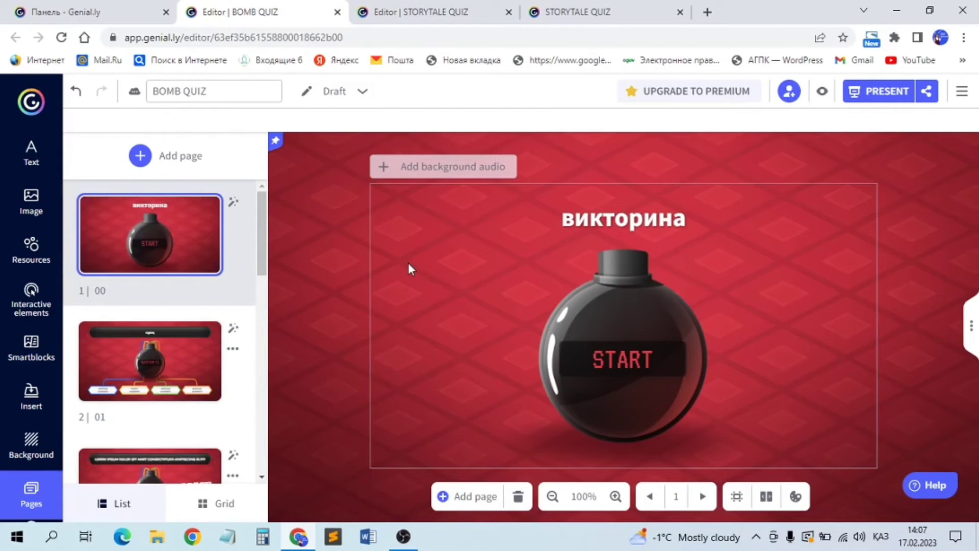
click(821, 91)
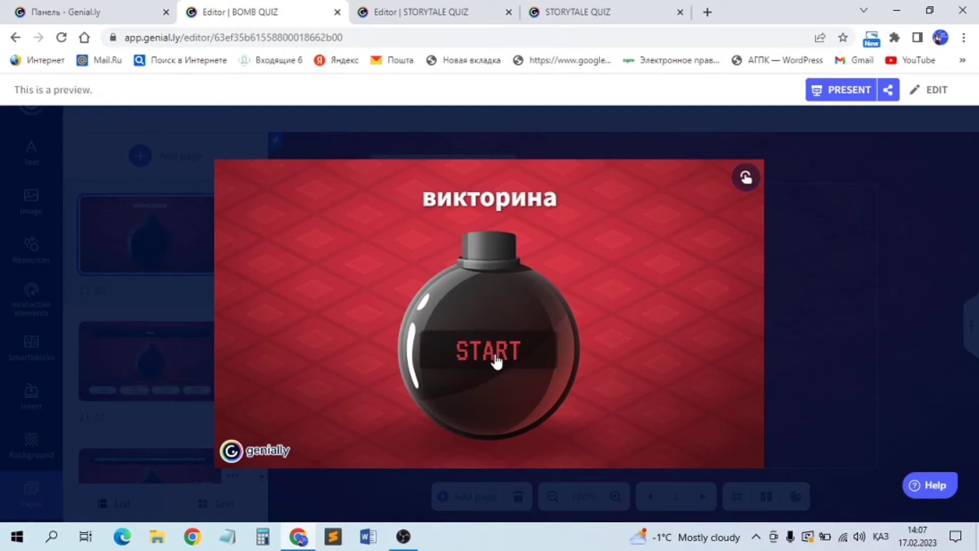
click(496, 370)
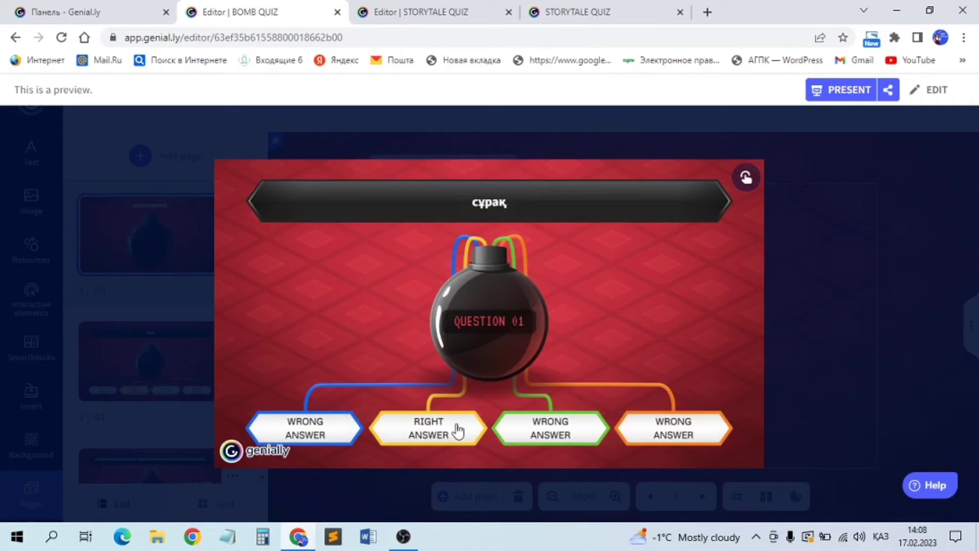
click(559, 431)
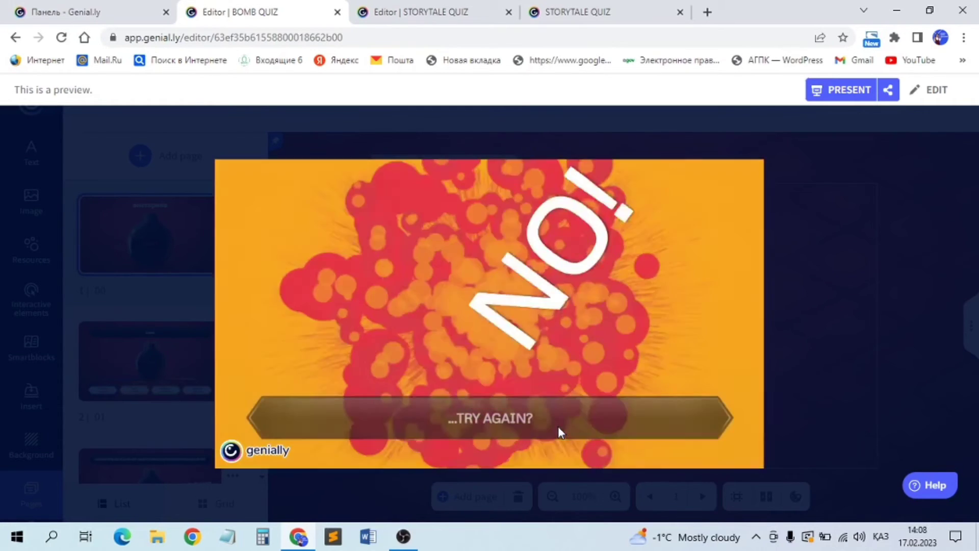
click(520, 429)
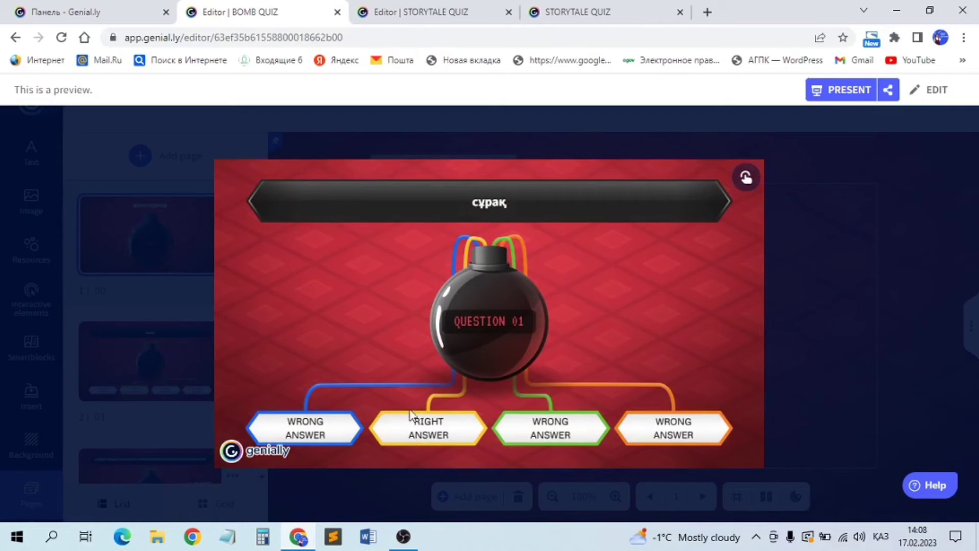
click(419, 434)
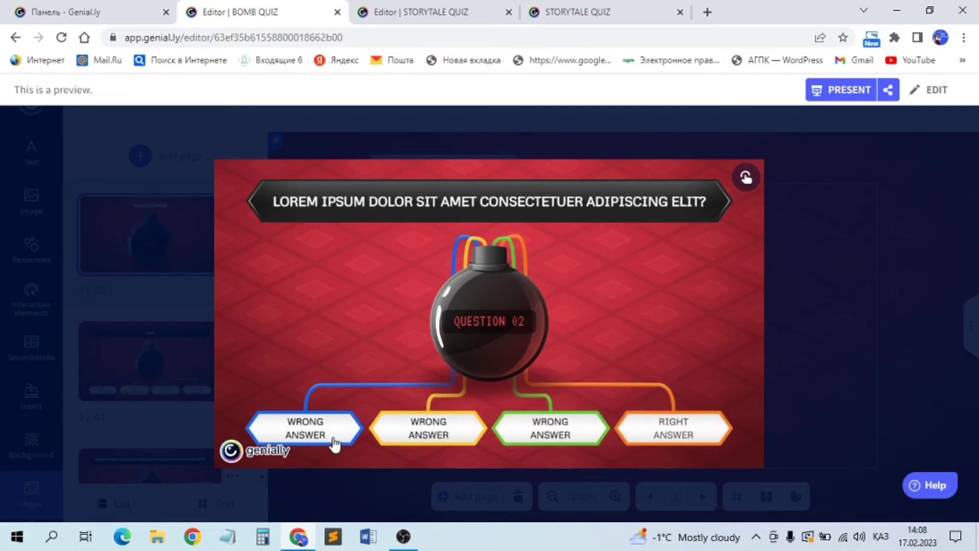
click(661, 428)
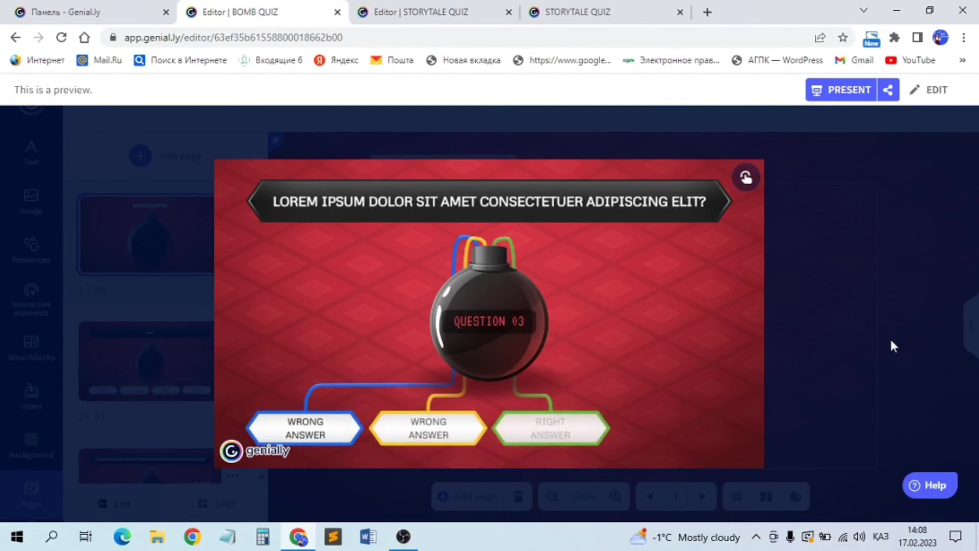
key(Escape)
scroll(138, 360, down, 5)
scroll(138, 359, down, 1)
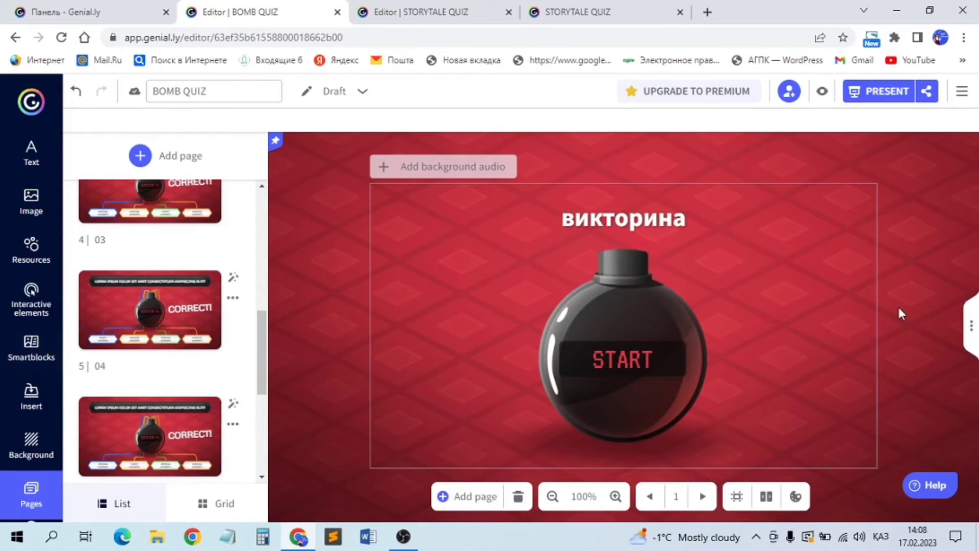
Return to the template gallery and try out the Bowling Quiz preview, answering question 1 correctly and question 2 wrongly, and close it
click(68, 14)
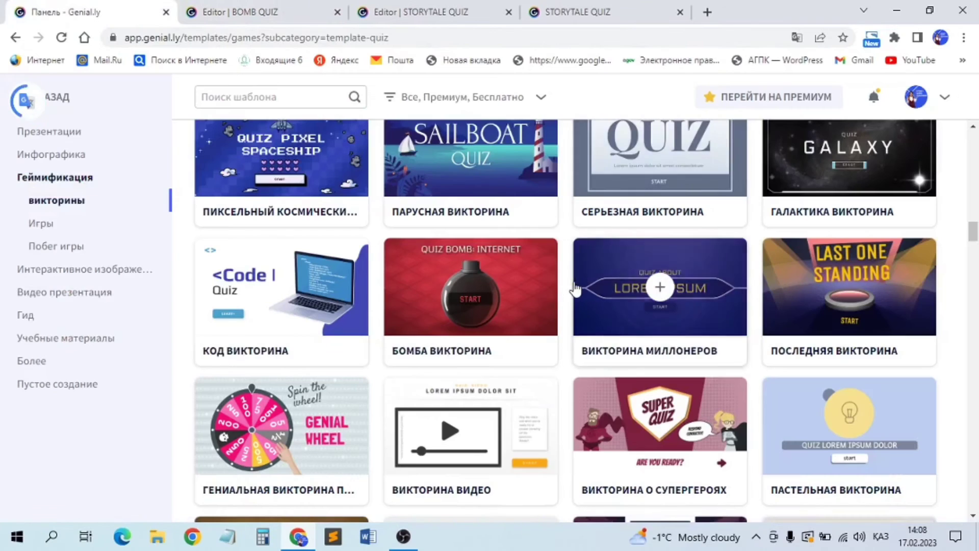
scroll(576, 288, down, 4)
scroll(574, 286, down, 3)
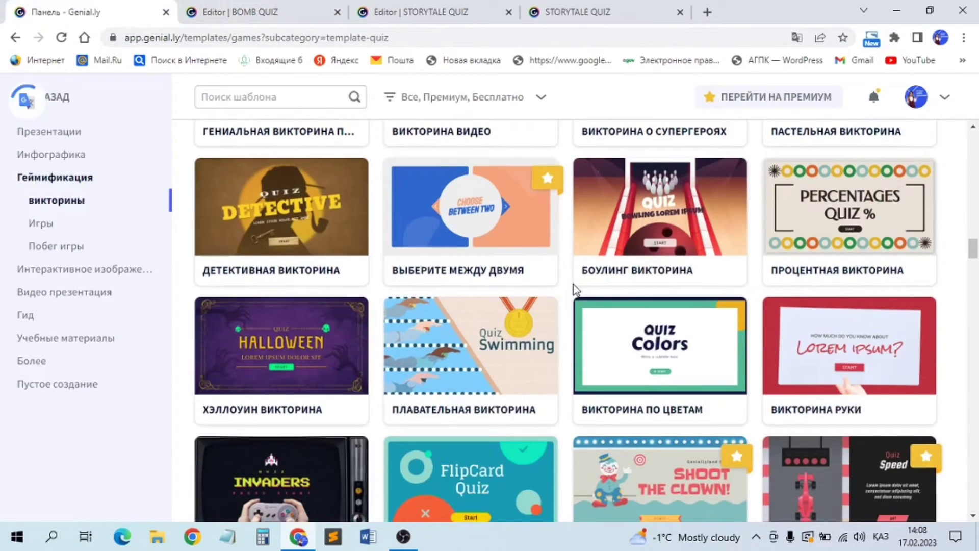
click(659, 209)
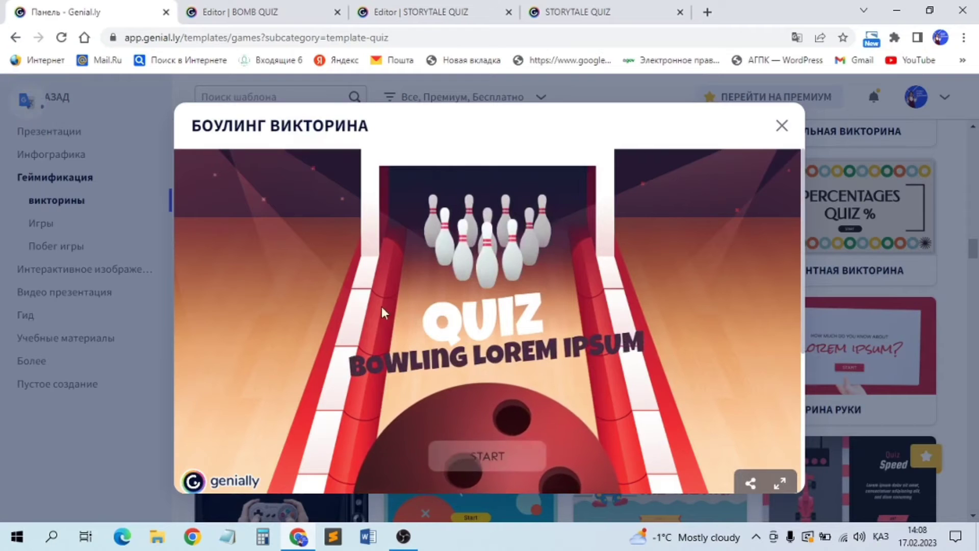
click(477, 457)
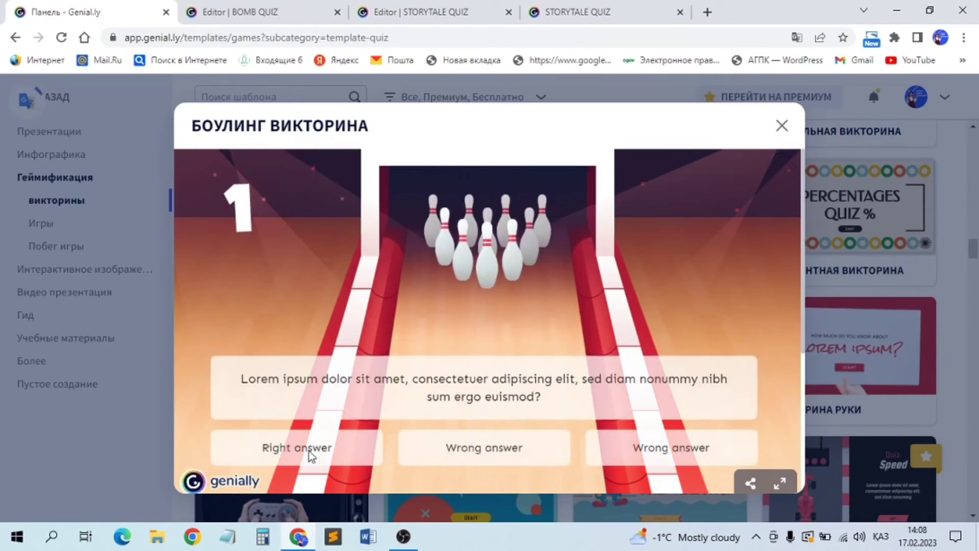
click(311, 455)
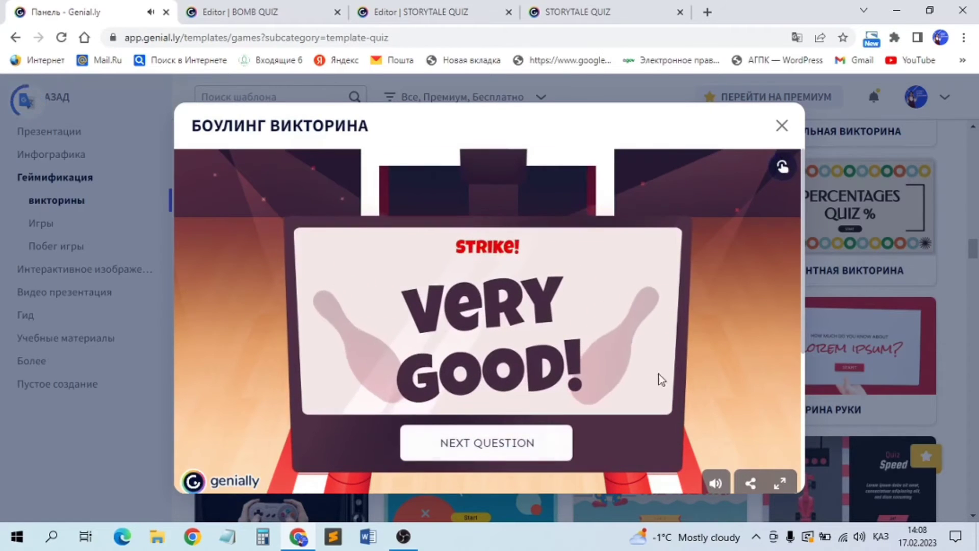
click(488, 447)
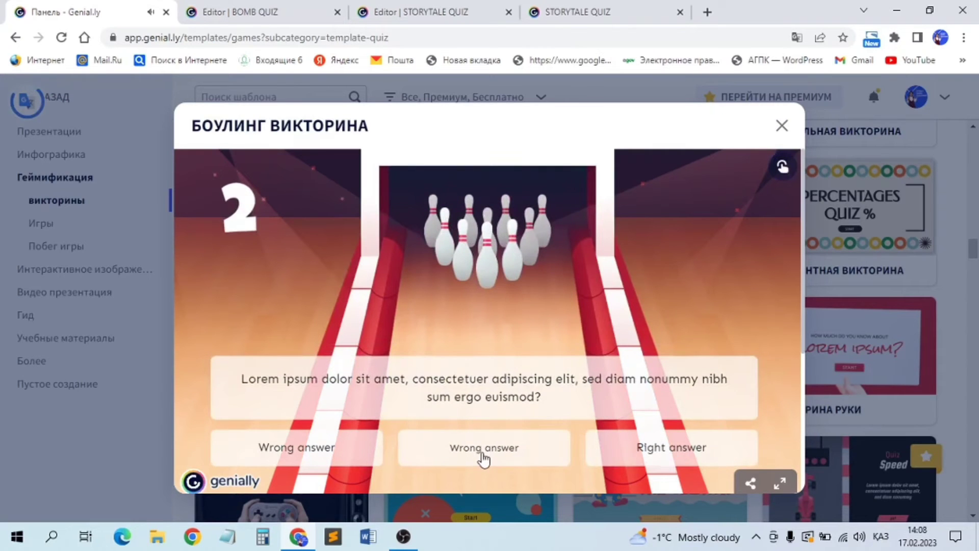
click(484, 454)
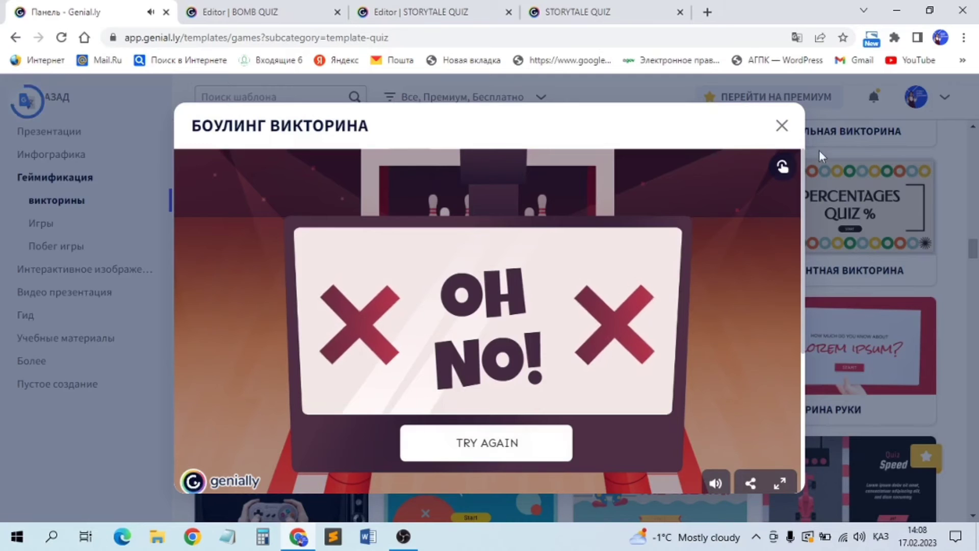
click(785, 131)
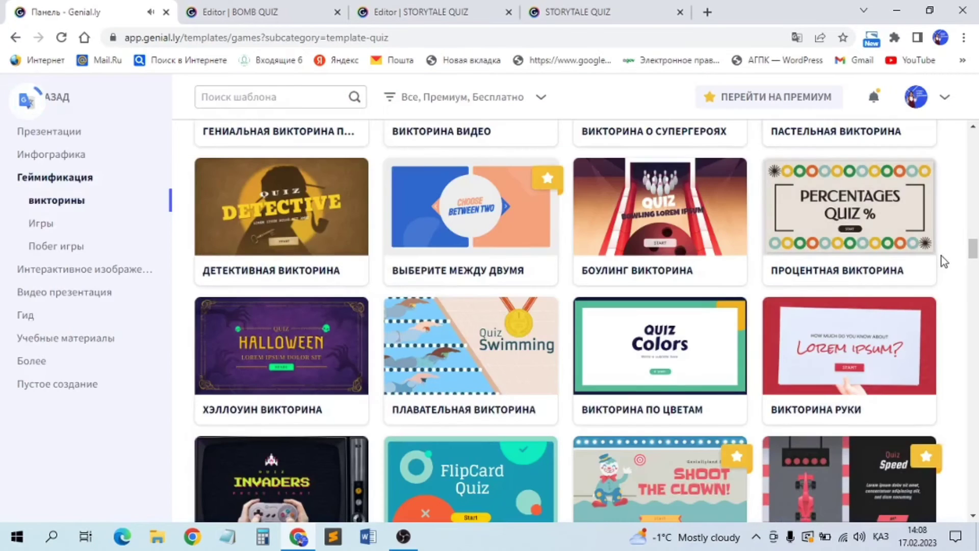
Try out the Traffic Lights Quiz template preview, answering question 1 correctly and question 2 first wrongly and then correctly
scroll(941, 255, down, 5)
scroll(941, 260, down, 3)
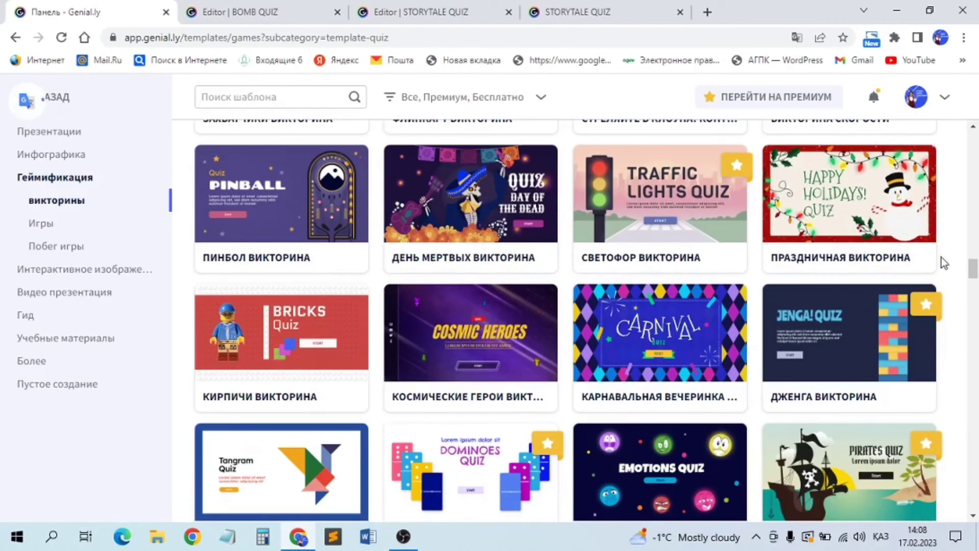
click(659, 197)
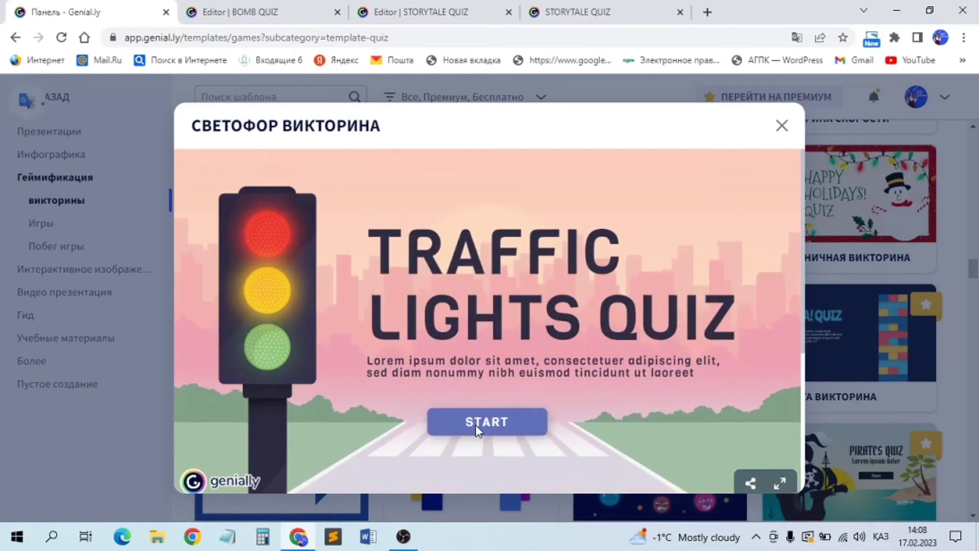
click(487, 430)
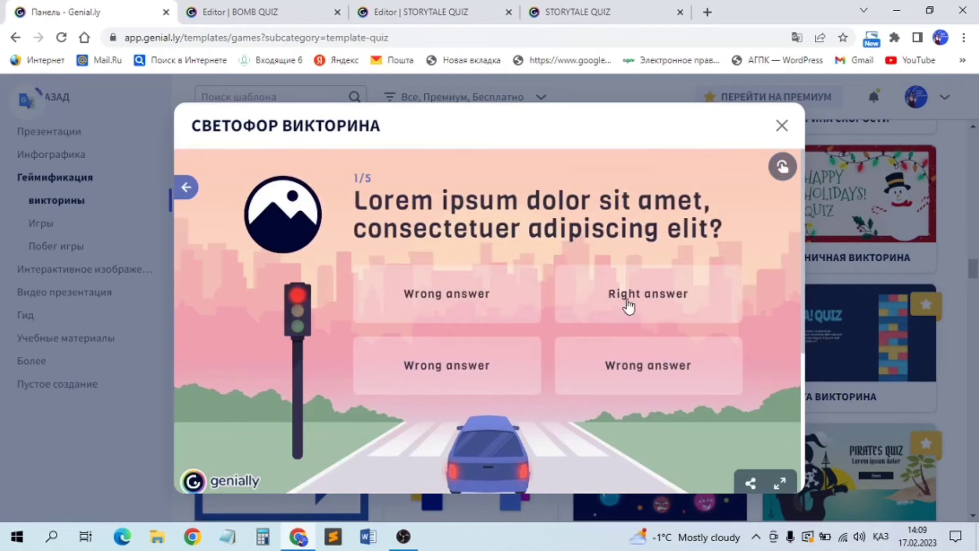
click(628, 305)
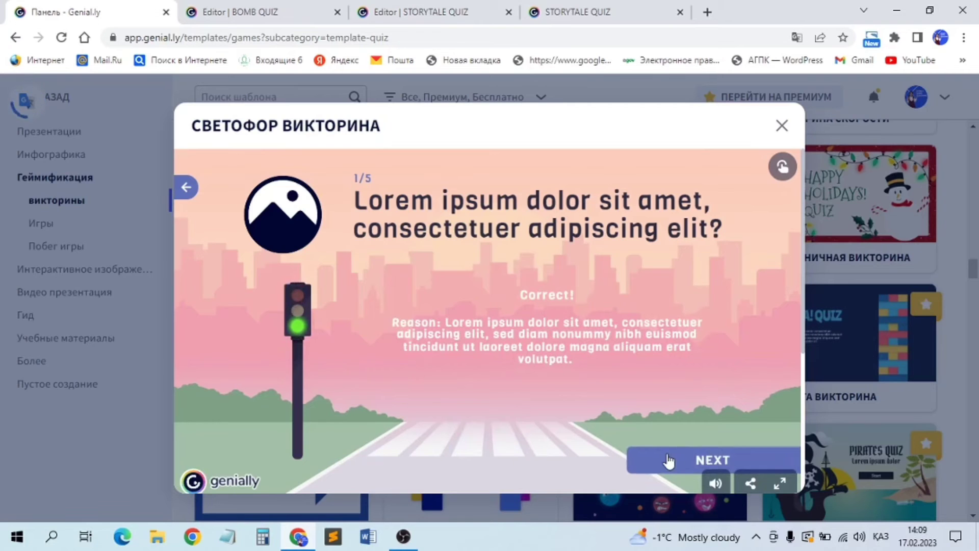
click(669, 461)
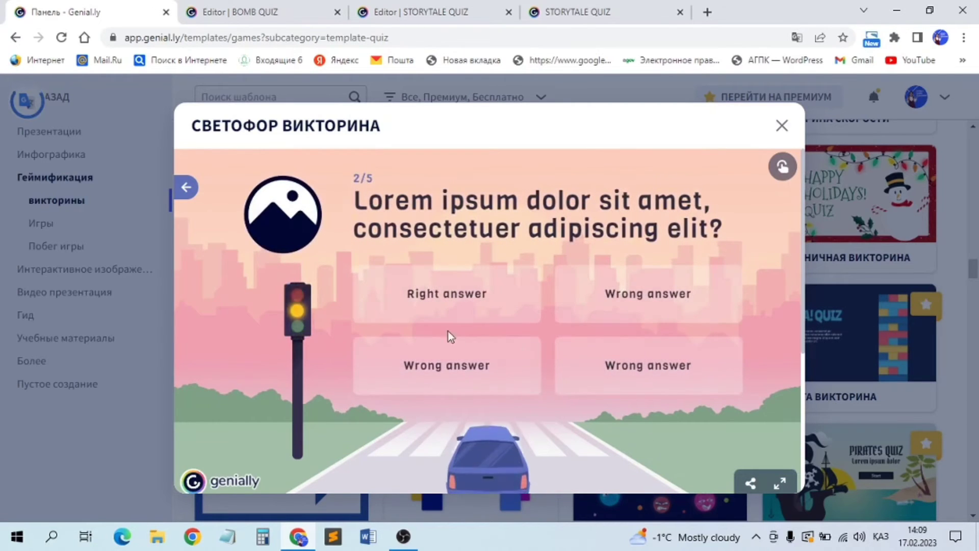
click(635, 300)
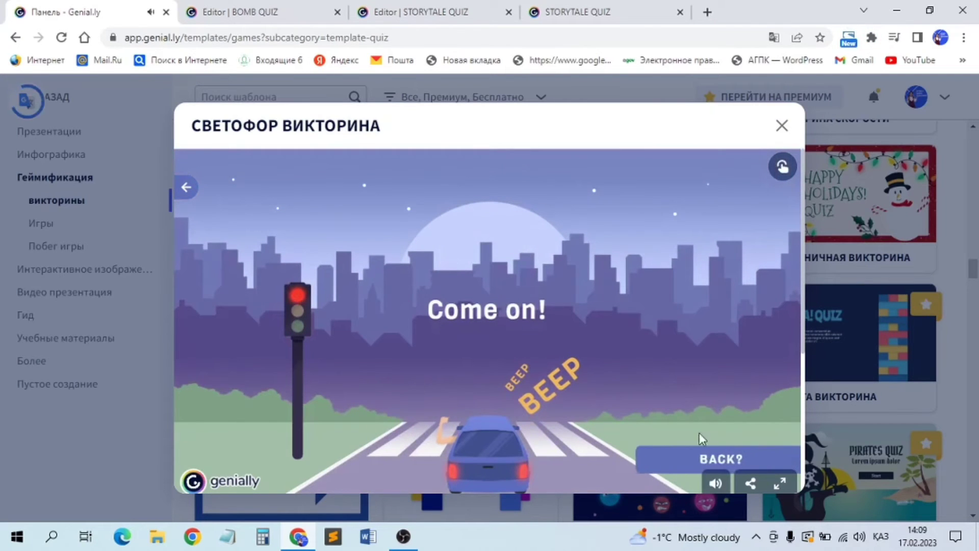
click(704, 461)
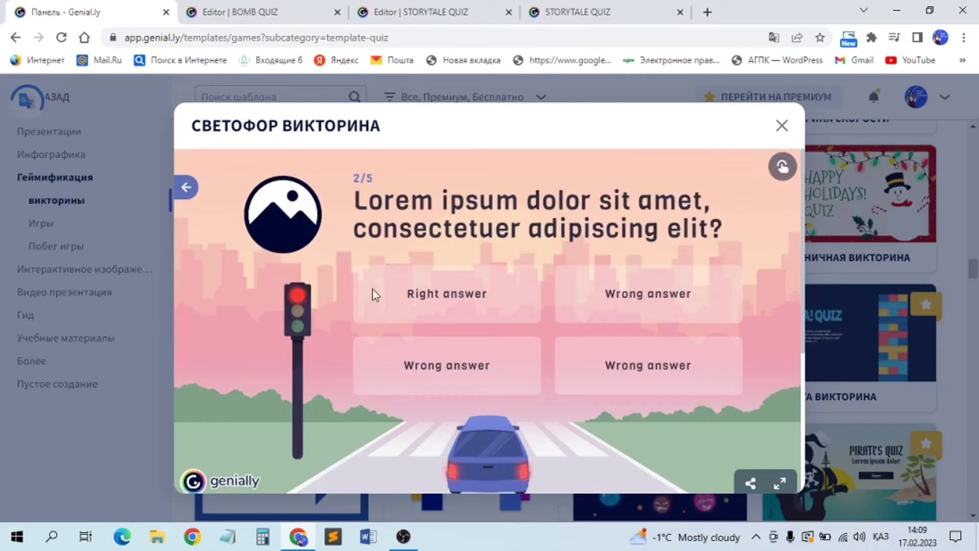
click(448, 304)
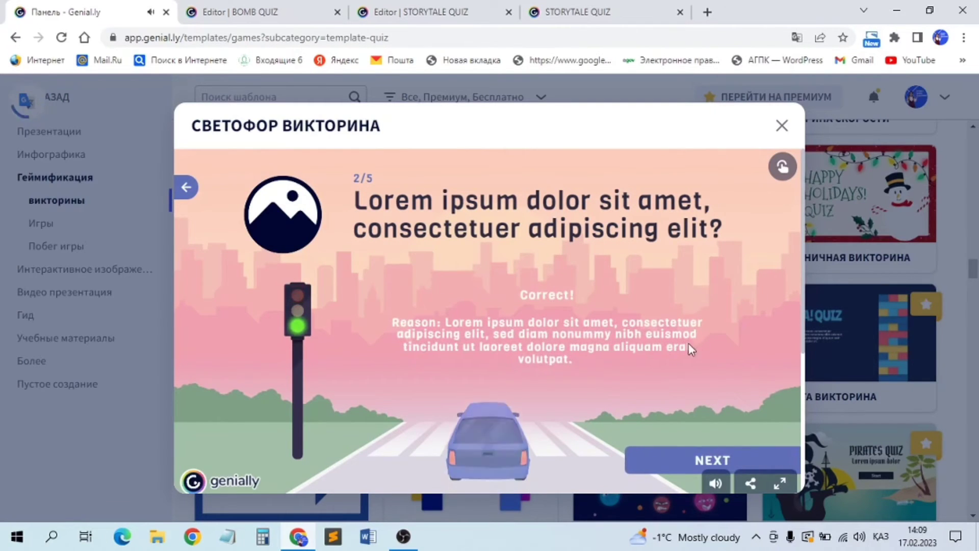
Close the Traffic Lights Quiz preview and browse the remaining quiz templates and the first templates of the games section
click(782, 126)
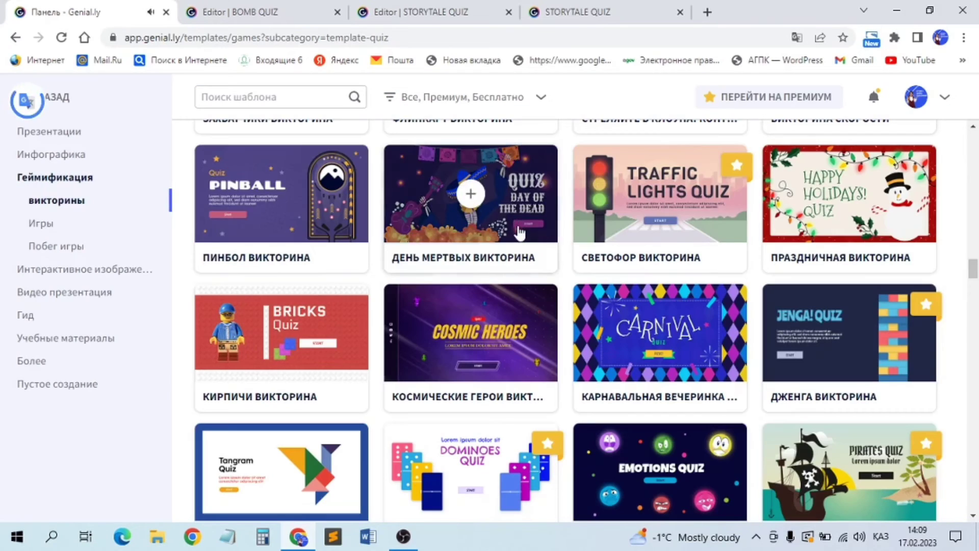
scroll(469, 204, down, 3)
scroll(655, 317, down, 9)
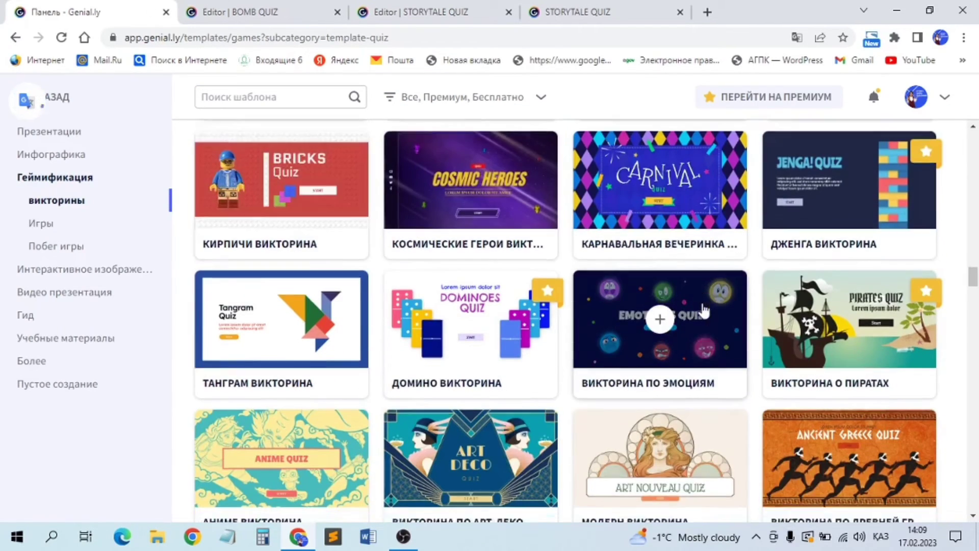
scroll(560, 315, down, 15)
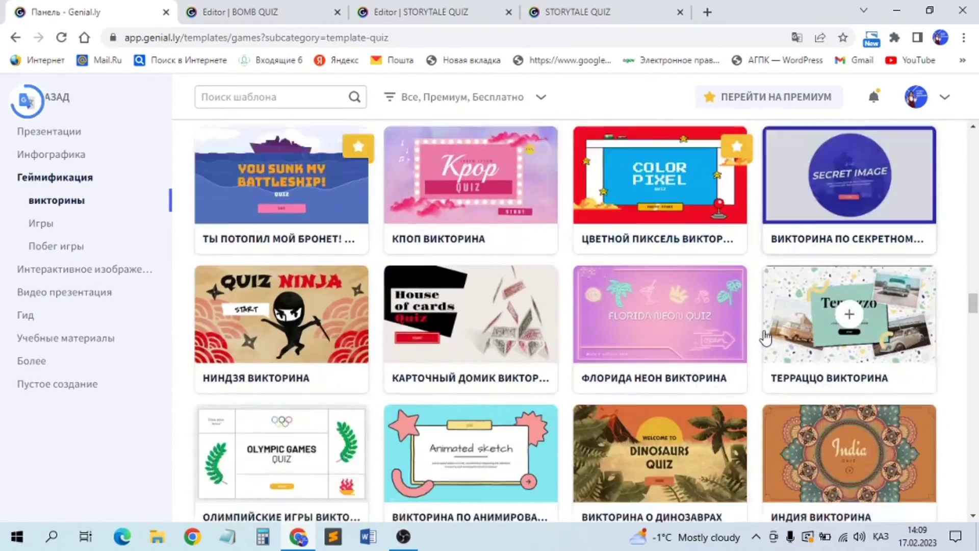
scroll(765, 336, down, 8)
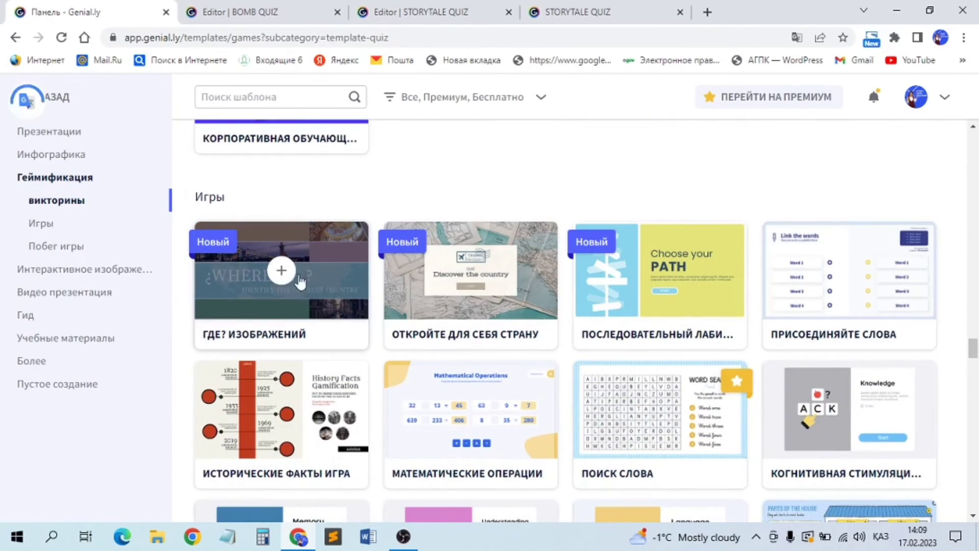
scroll(335, 315, down, 4)
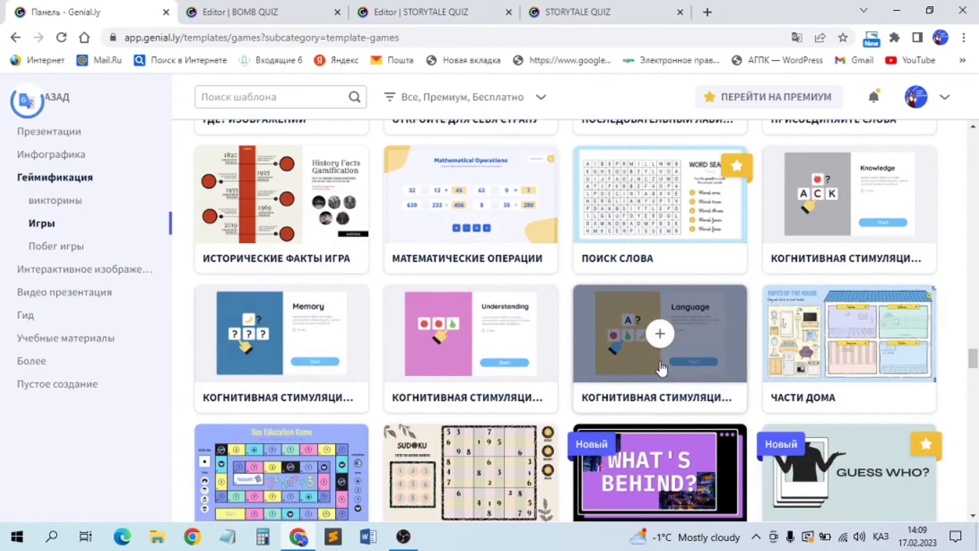
scroll(848, 404, up, 4)
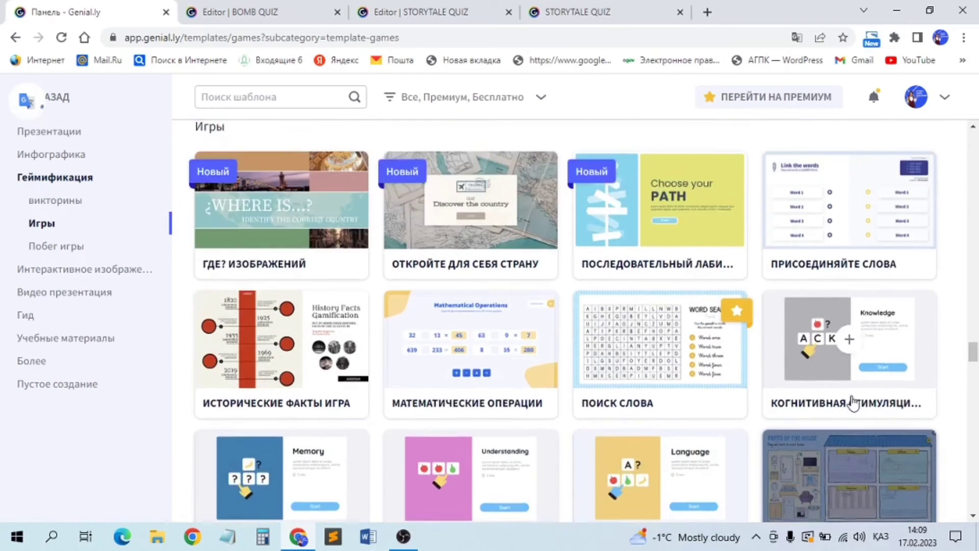
scroll(852, 404, down, 3)
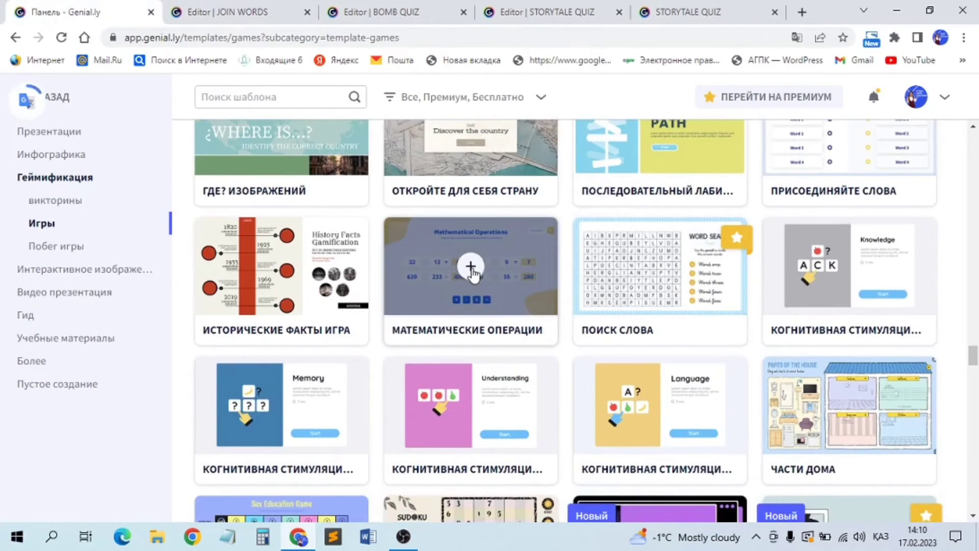
Try out the Mathematical Operations game template preview, placing the four operator symbols in the equations
click(471, 267)
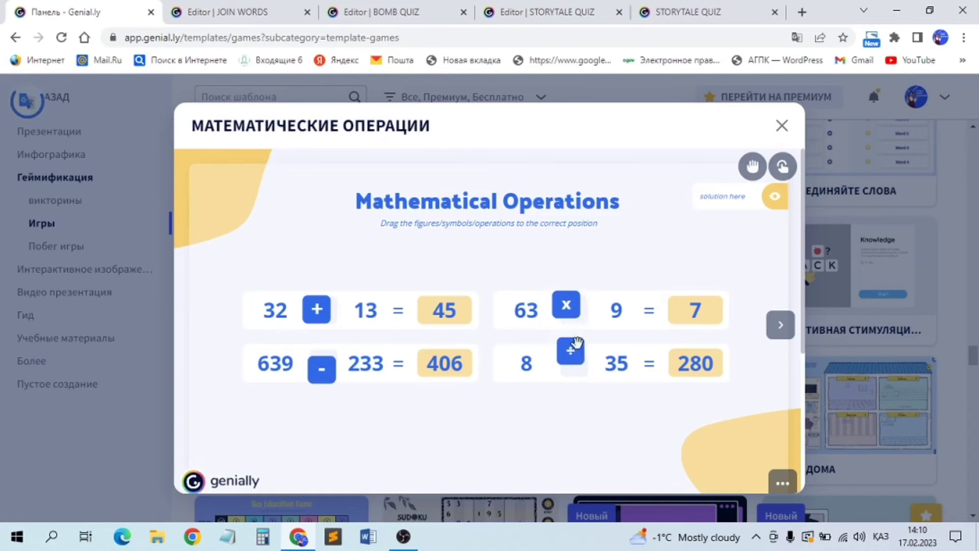
scroll(581, 403, down, 4)
scroll(570, 280, up, 4)
scroll(574, 412, down, 4)
scroll(576, 410, up, 4)
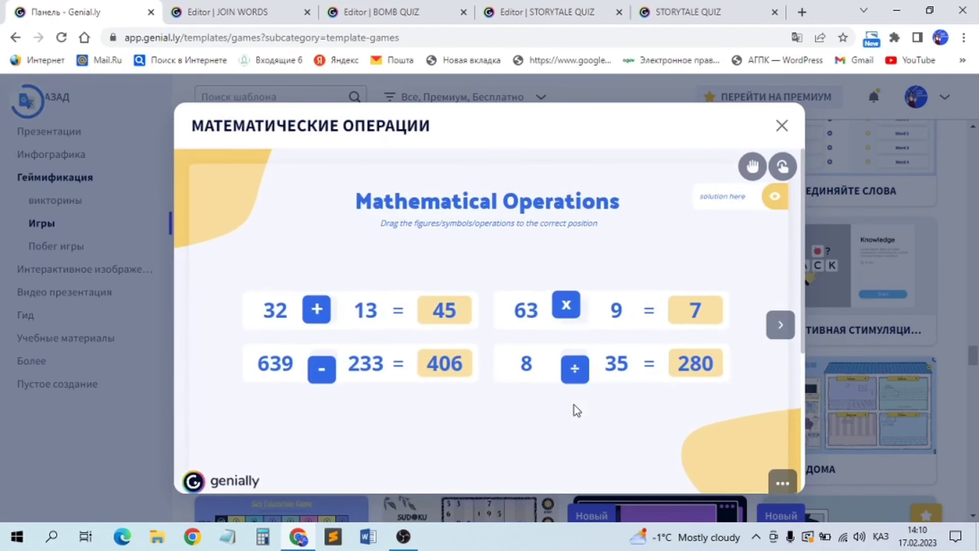
scroll(575, 338, down, 3)
Try selecting pages 02, 03 and 04 of the Mathematical Operations template without page 01, and close the page selection
click(661, 378)
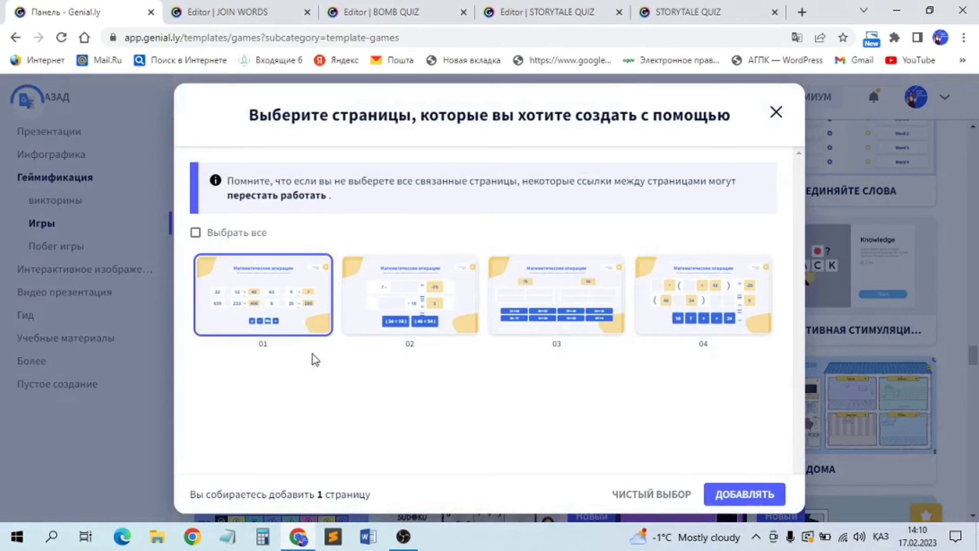
click(412, 315)
click(587, 311)
click(678, 308)
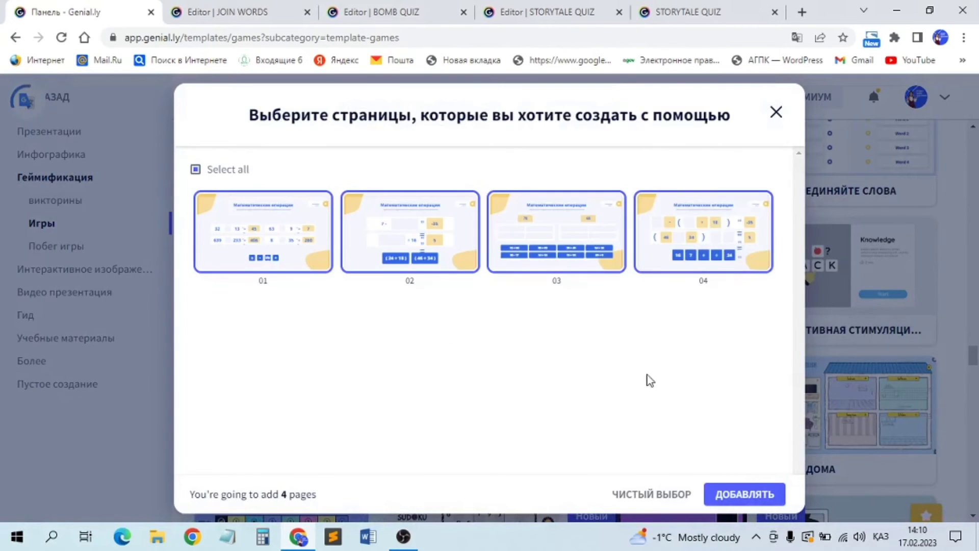
click(271, 247)
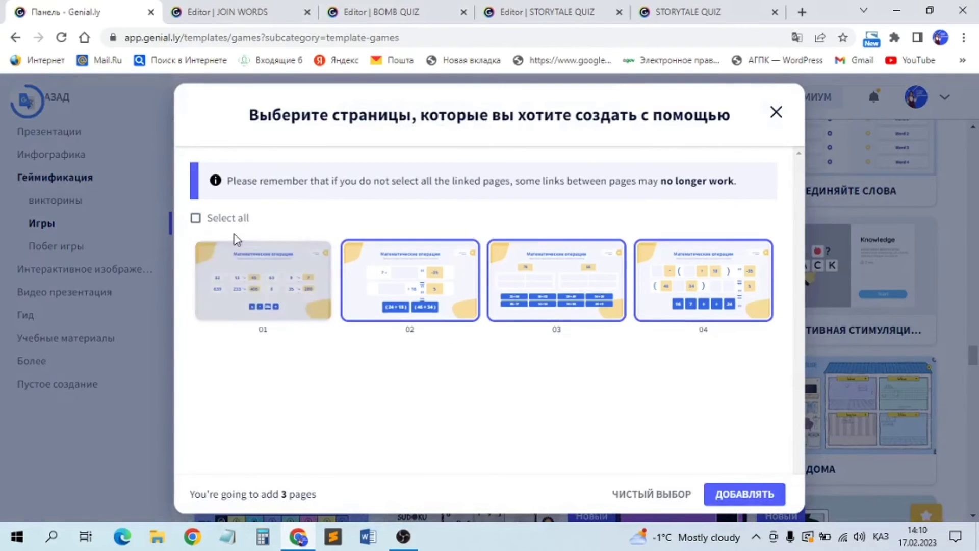
click(775, 119)
Preview the Dragon's Dungeon template among the escape games and play its introduction, first declining and then agreeing to help the old man
scroll(509, 245, down, 3)
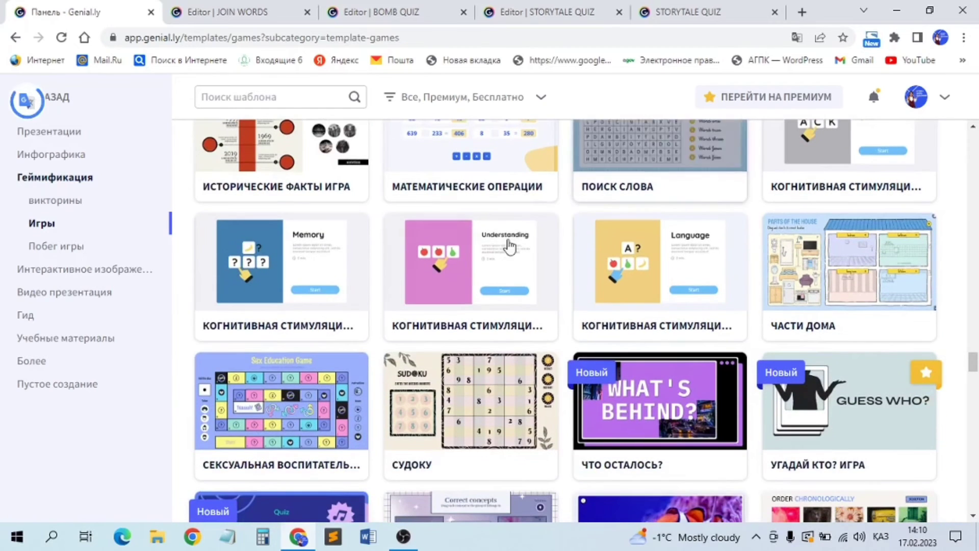
scroll(497, 245, down, 1)
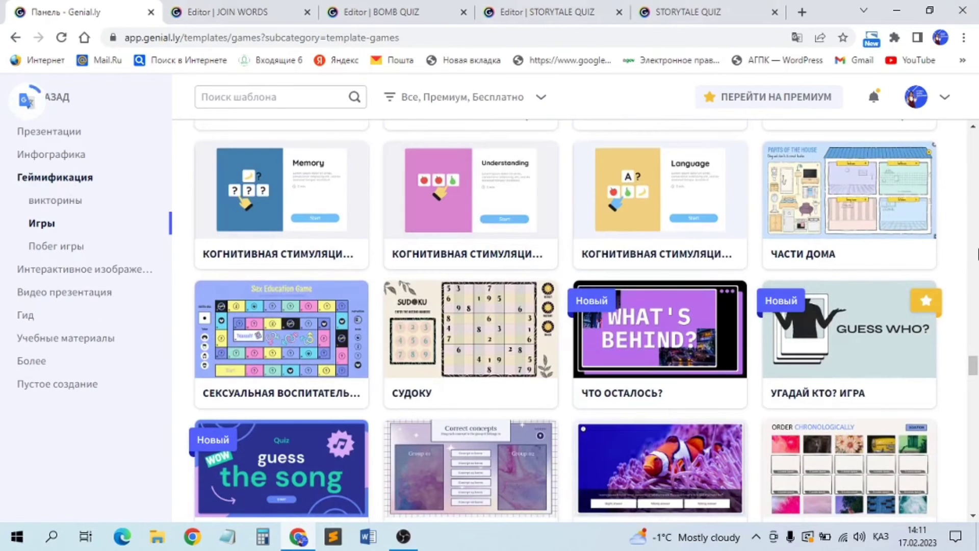
scroll(976, 254, down, 1)
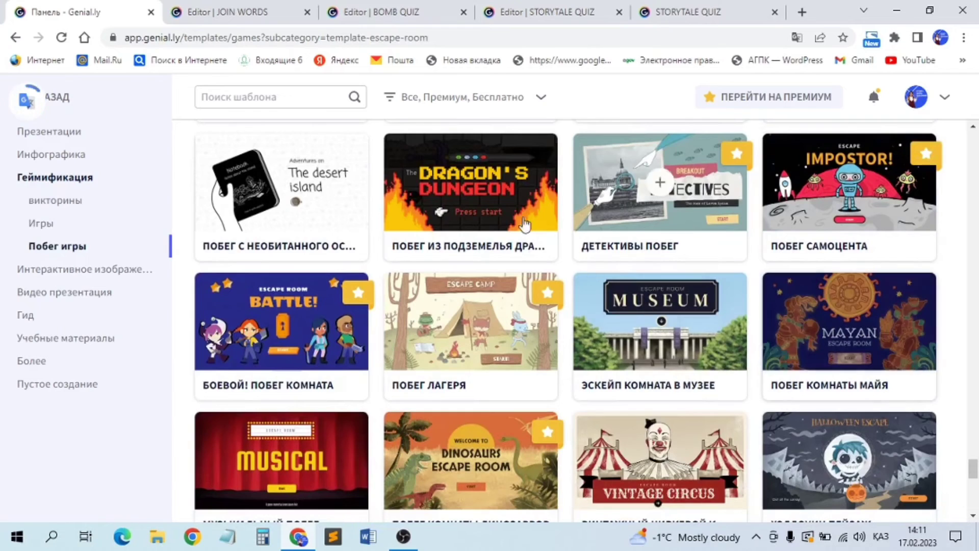
click(476, 188)
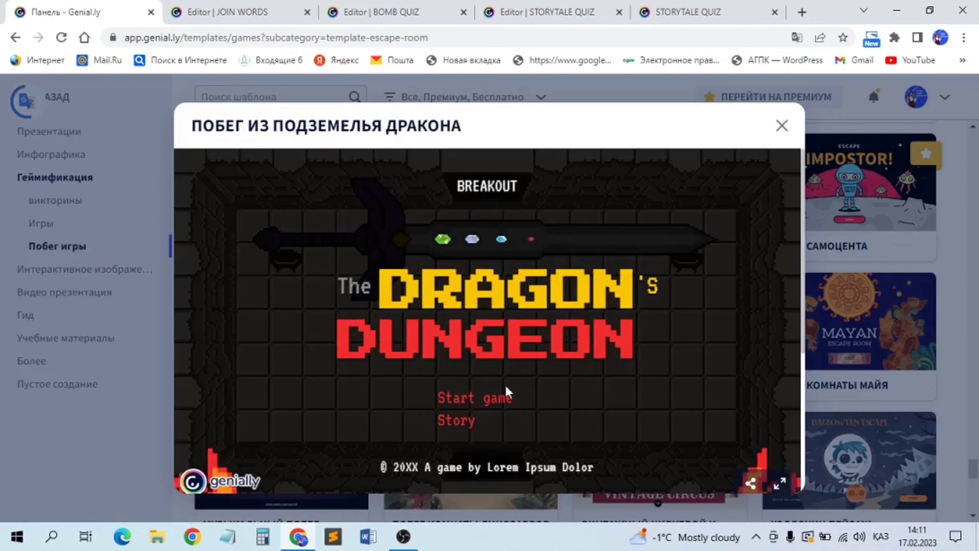
click(473, 403)
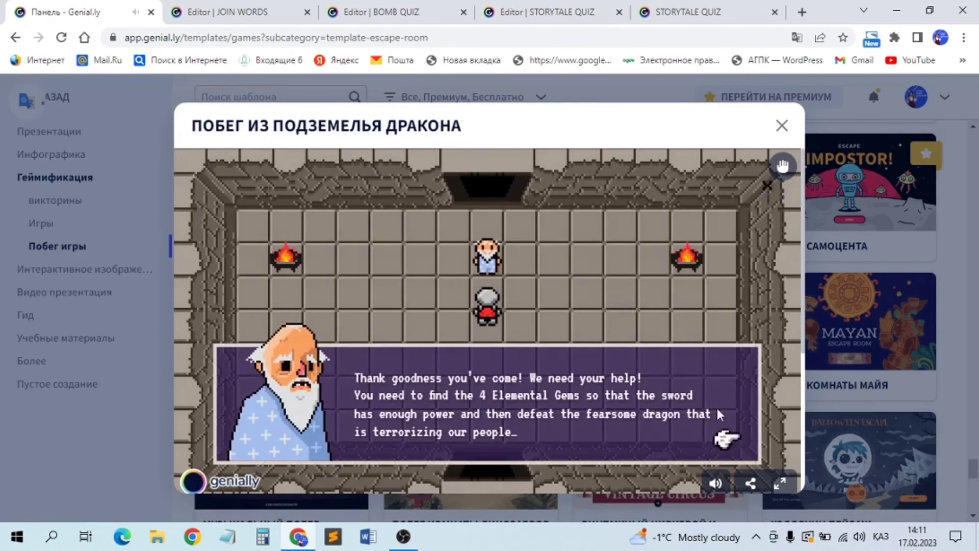
click(726, 451)
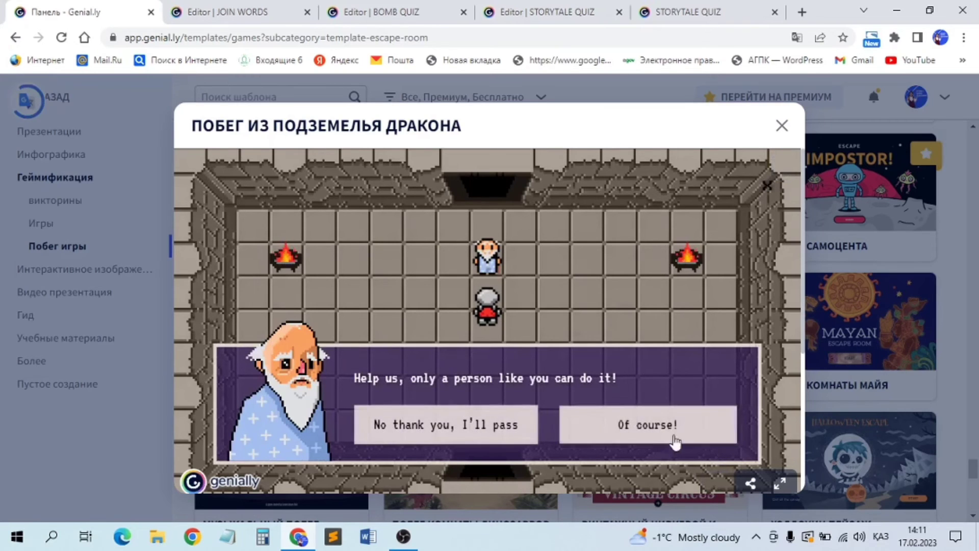
click(515, 434)
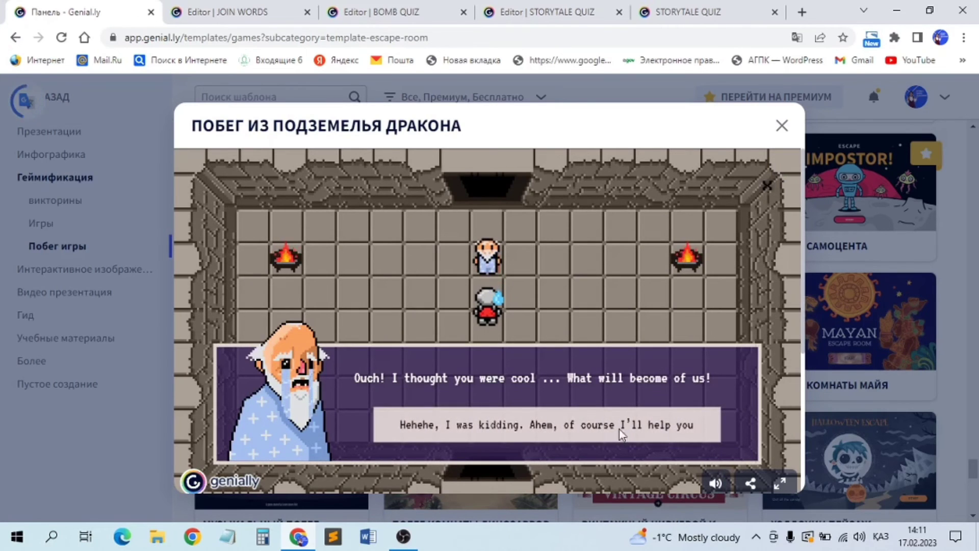
click(621, 434)
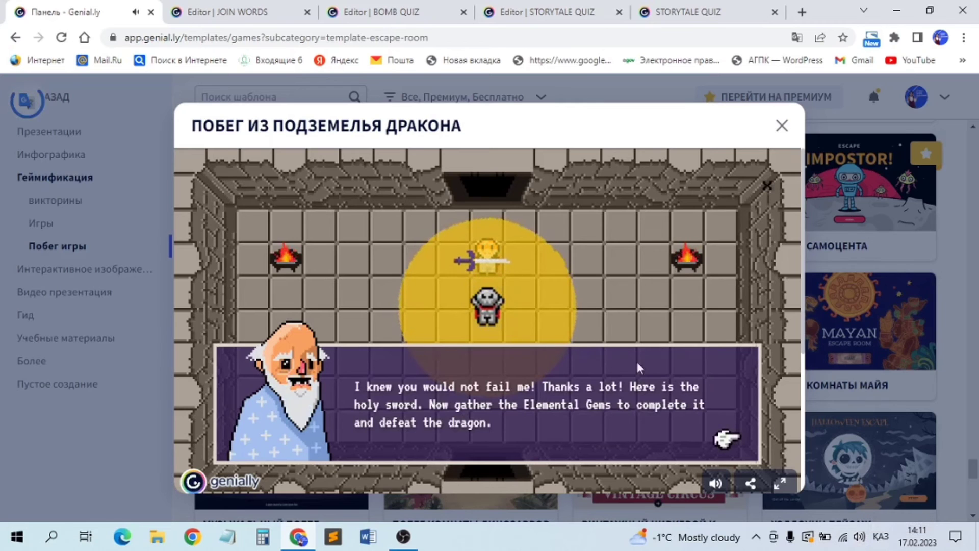
click(725, 438)
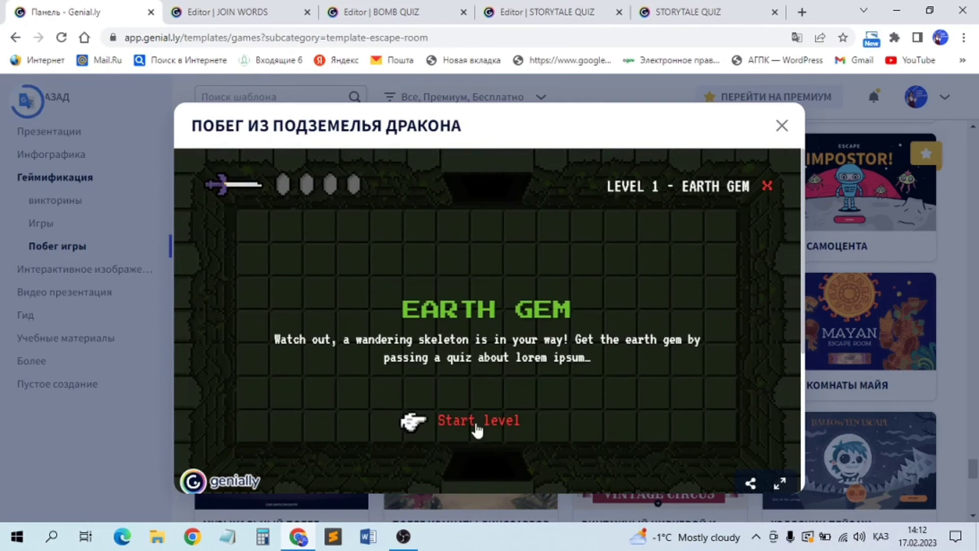
Start the Earth Gem level and answer question 1 wrongly, then correctly after asking for another chance
click(477, 424)
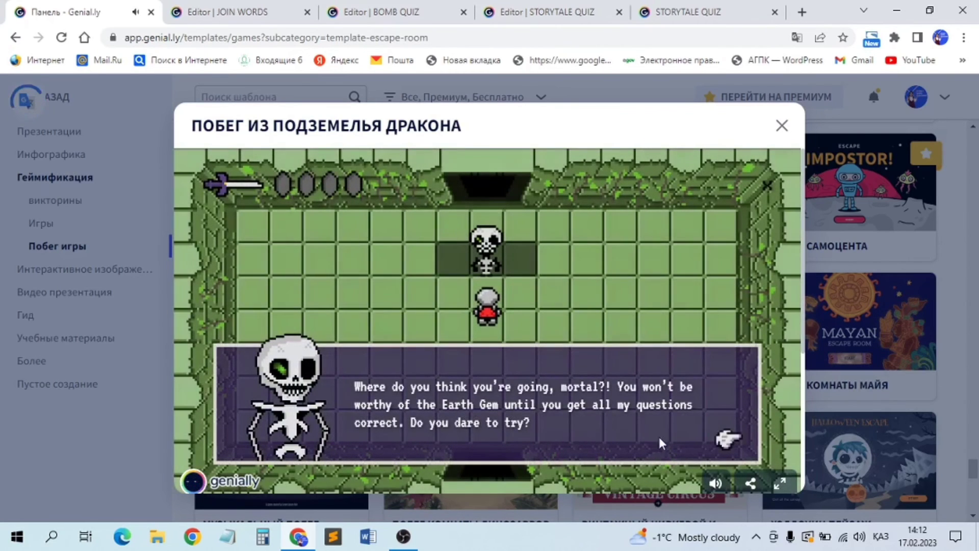
click(718, 438)
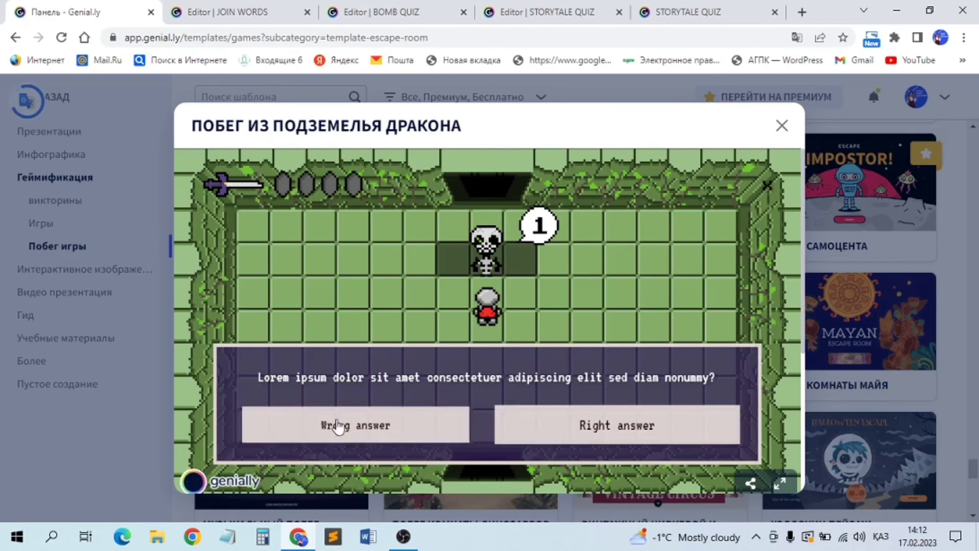
click(402, 435)
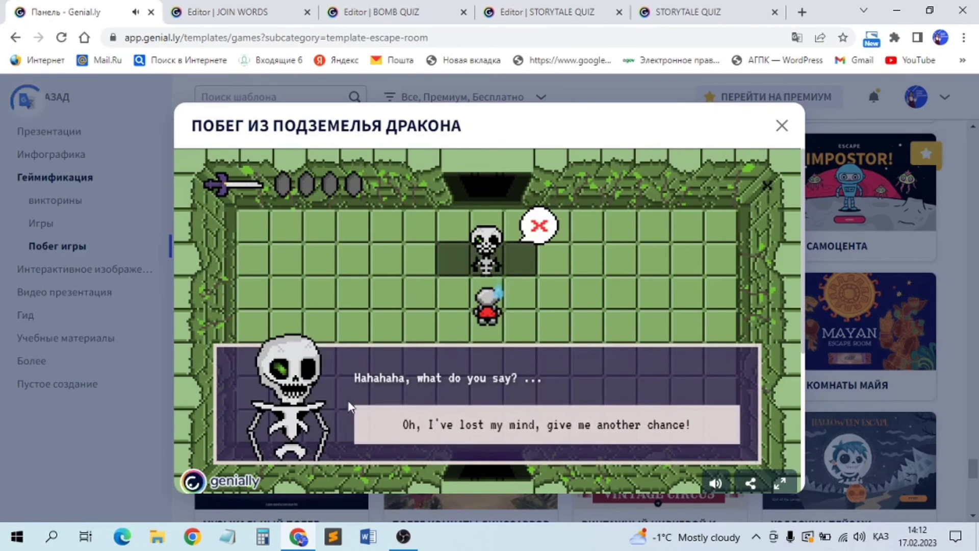
click(660, 433)
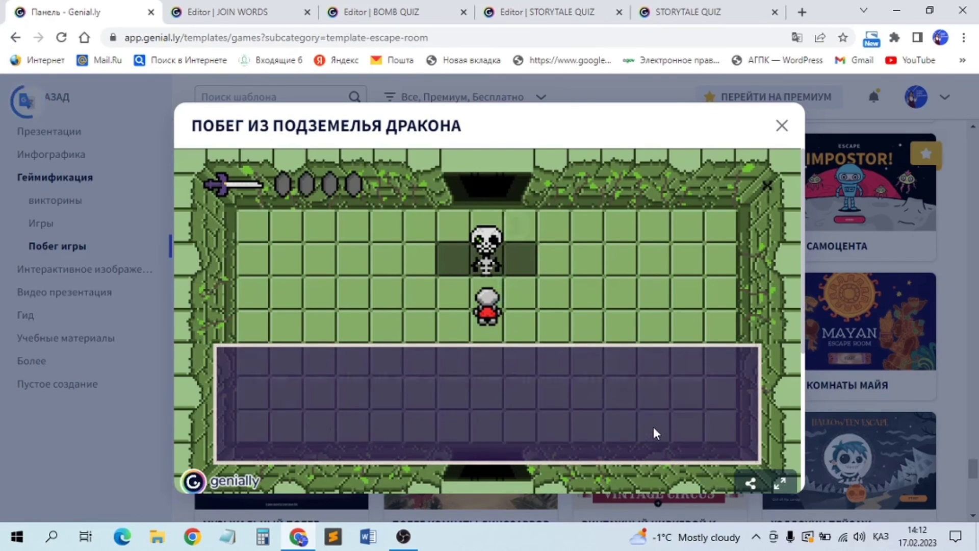
click(561, 436)
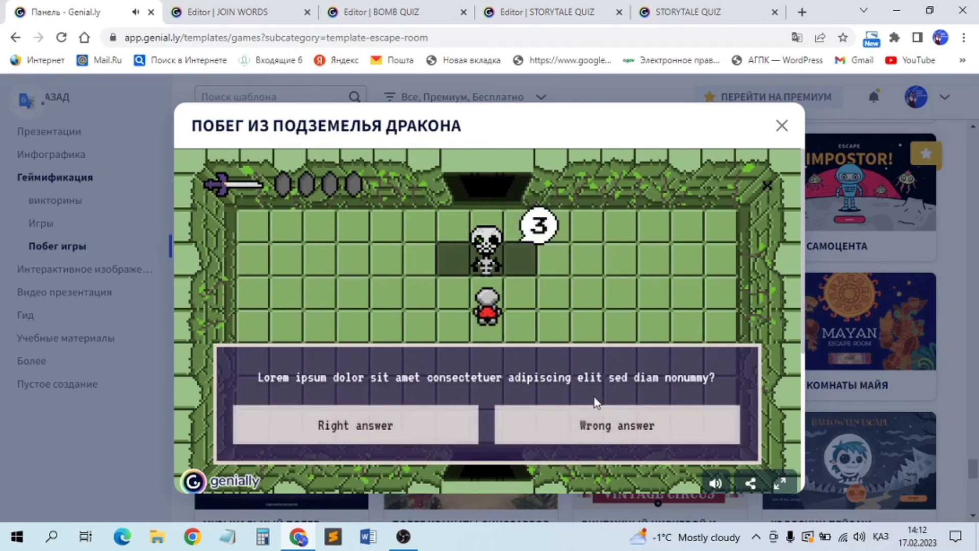
Answer question 3 wrongly and then correctly and questions 4 and 5 correctly, and continue to the Air Gem level
click(590, 433)
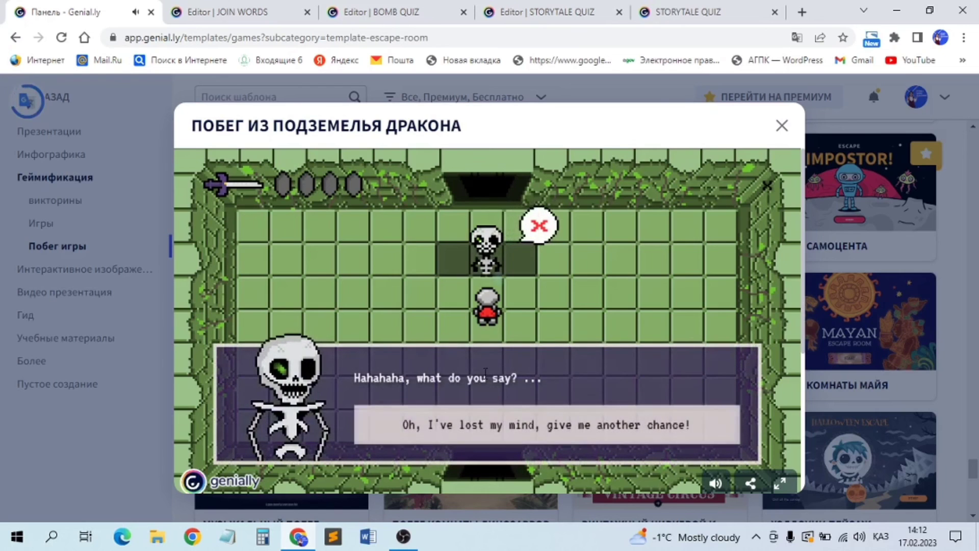
click(498, 429)
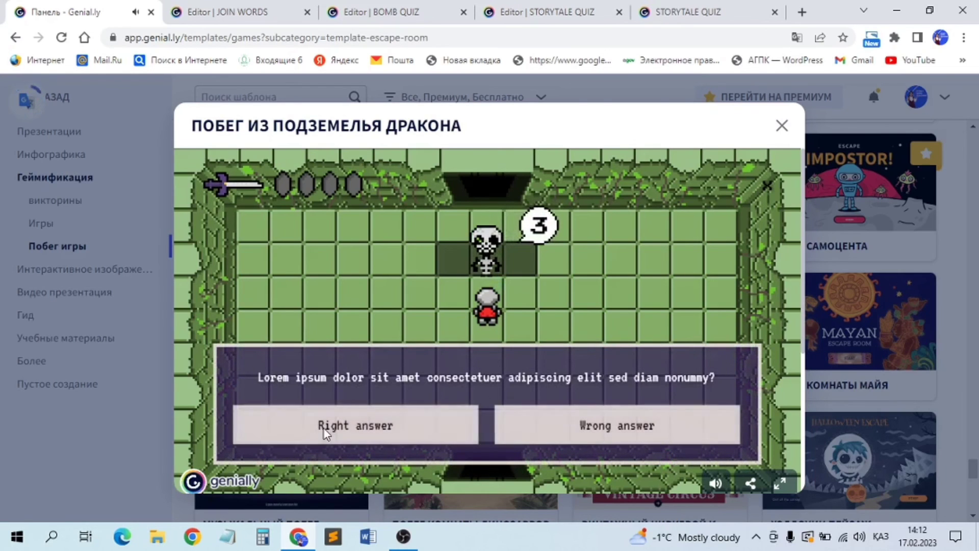
click(334, 433)
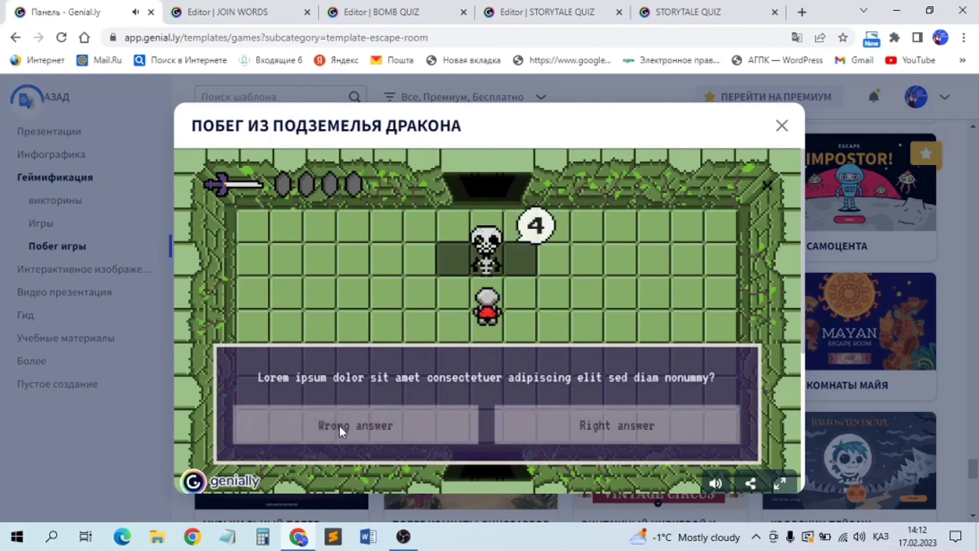
click(638, 442)
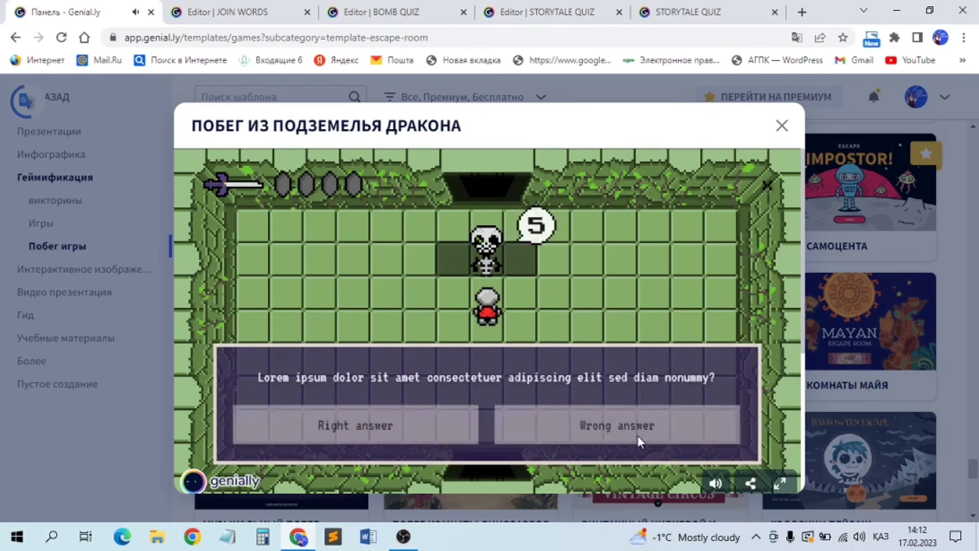
click(427, 436)
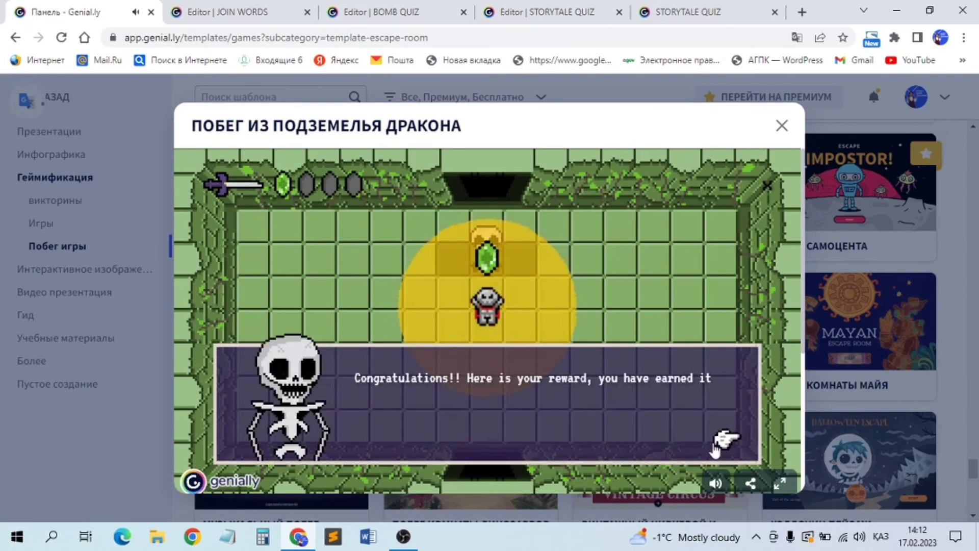
click(726, 441)
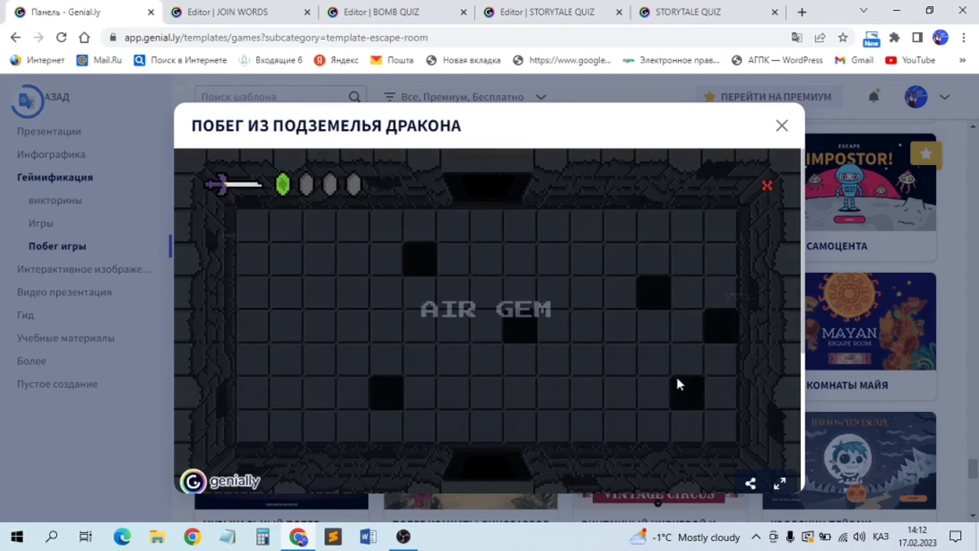
Close the Dragon's Dungeon preview and browse the remaining escape game templates
scroll(680, 383, down, 2)
scroll(679, 383, up, 2)
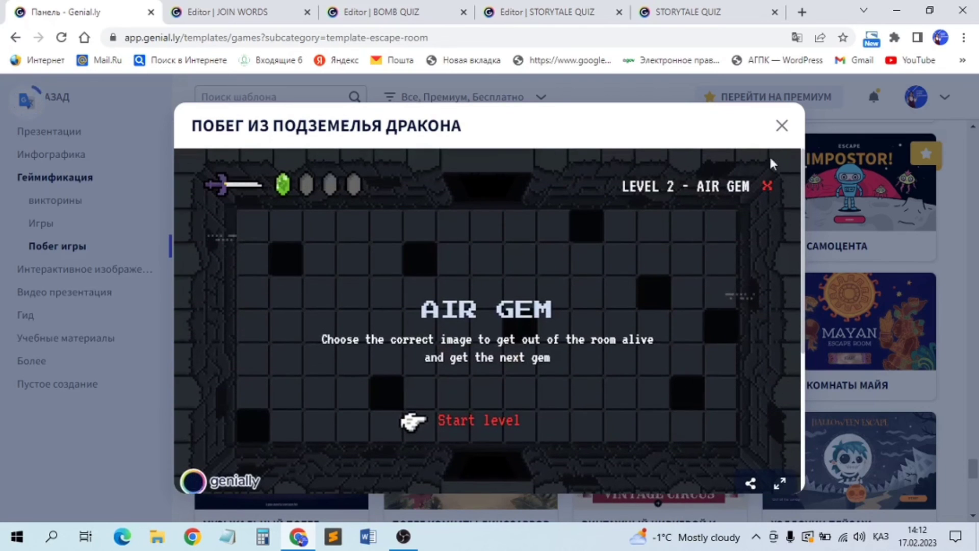
click(782, 126)
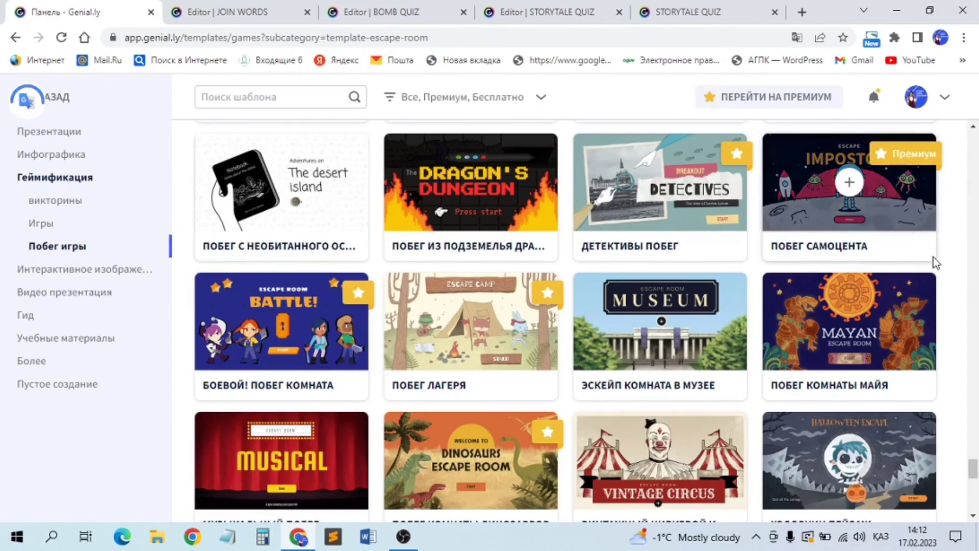
scroll(949, 264, down, 7)
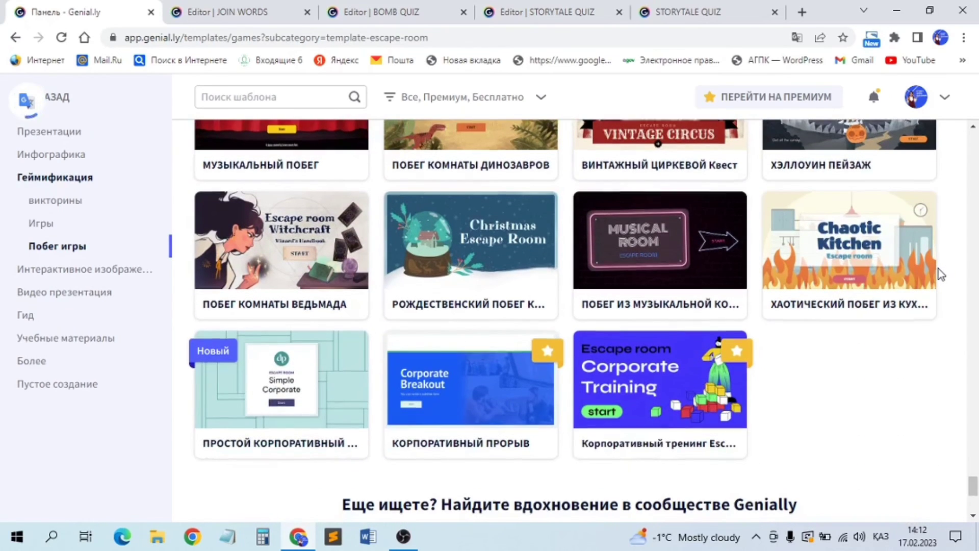
Look back through the gamification templates, from the escape games through the games to the earlier quizzes
scroll(938, 268, down, 6)
scroll(937, 270, up, 7)
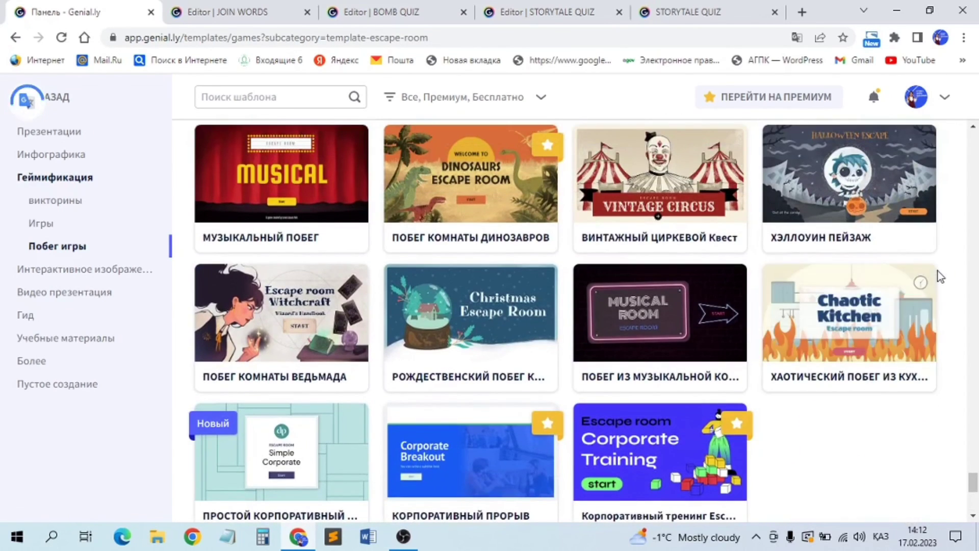
mouse_move(935, 275)
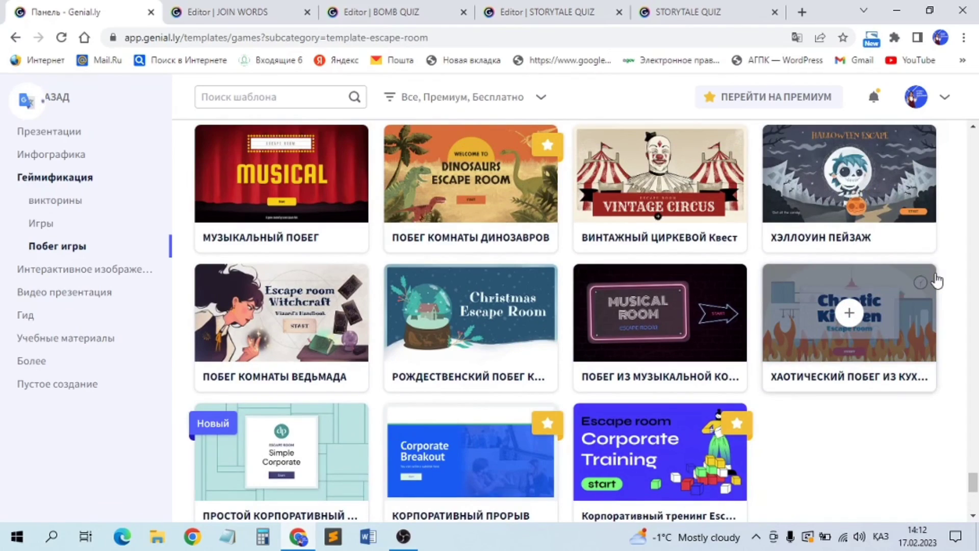
scroll(935, 280, up, 13)
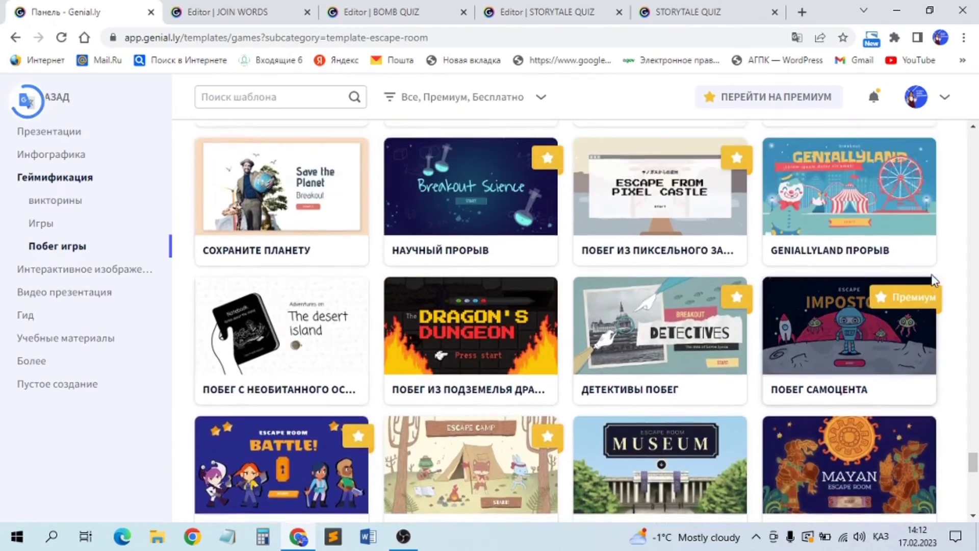
scroll(931, 278, up, 11)
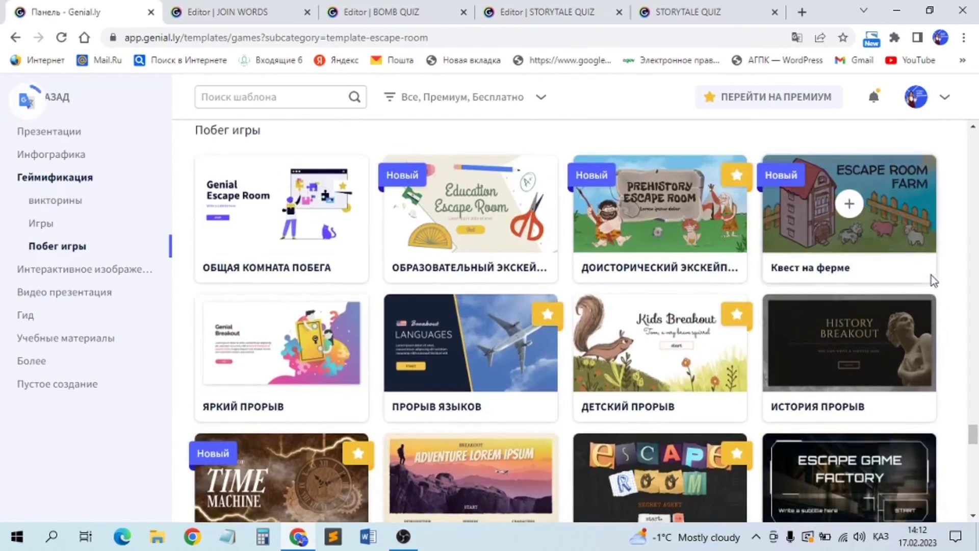
scroll(931, 280, up, 12)
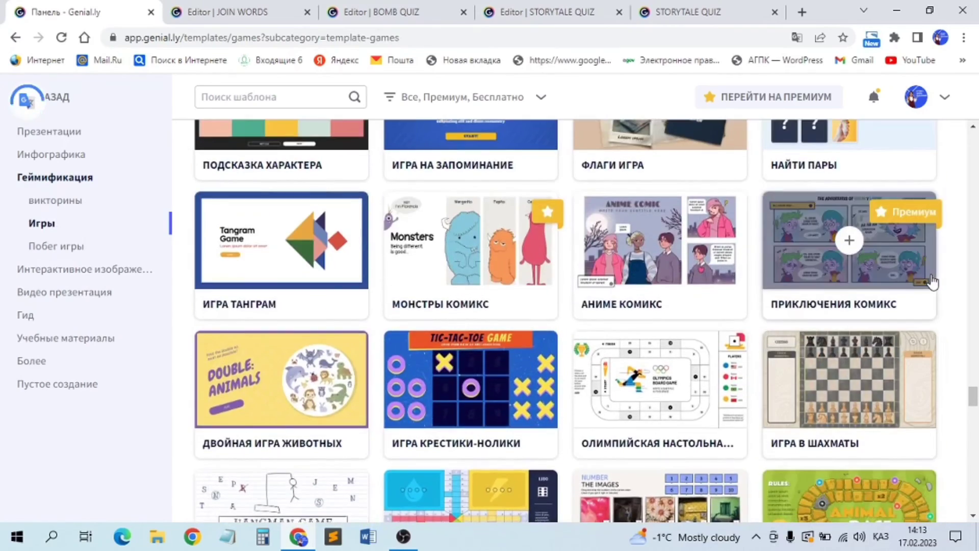
scroll(932, 280, up, 13)
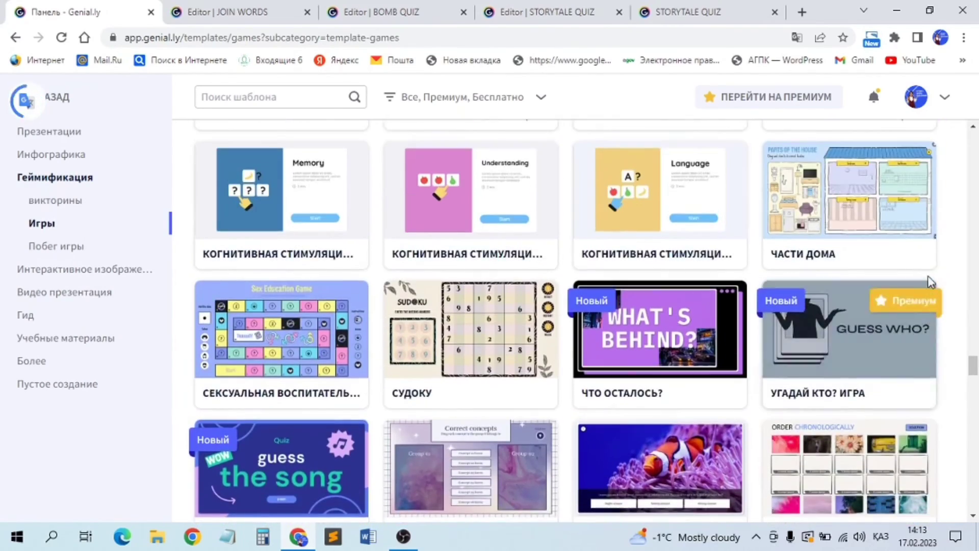
scroll(927, 283, up, 10)
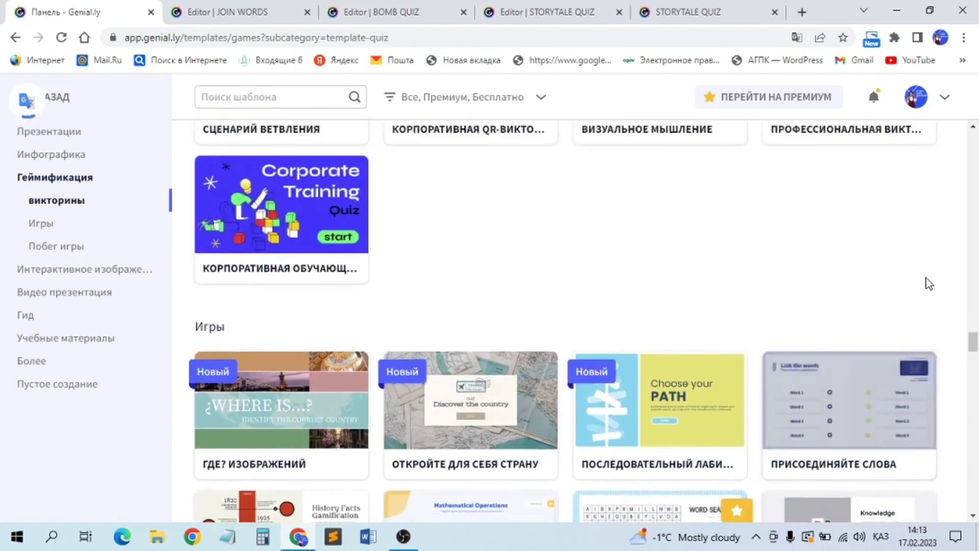
scroll(927, 285, up, 6)
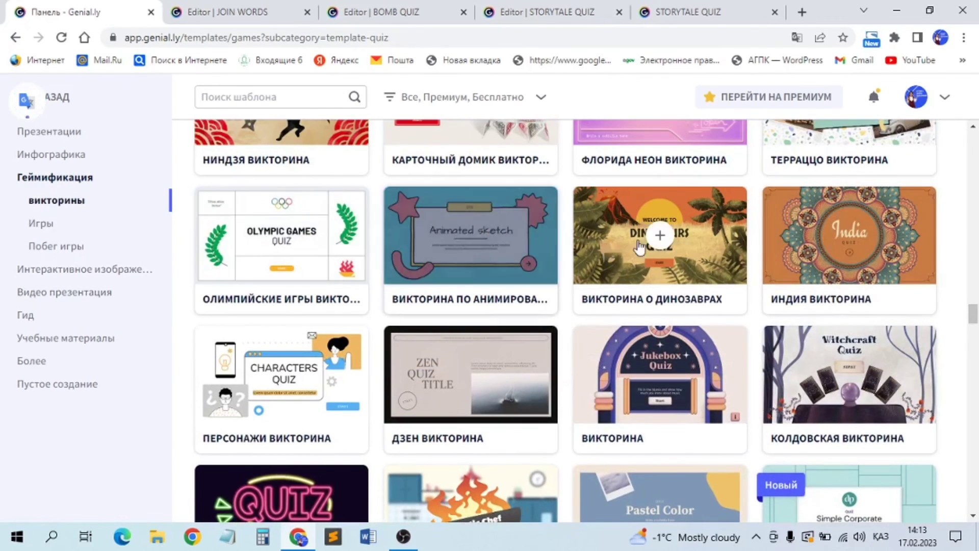
scroll(787, 250, up, 1)
scroll(787, 249, up, 6)
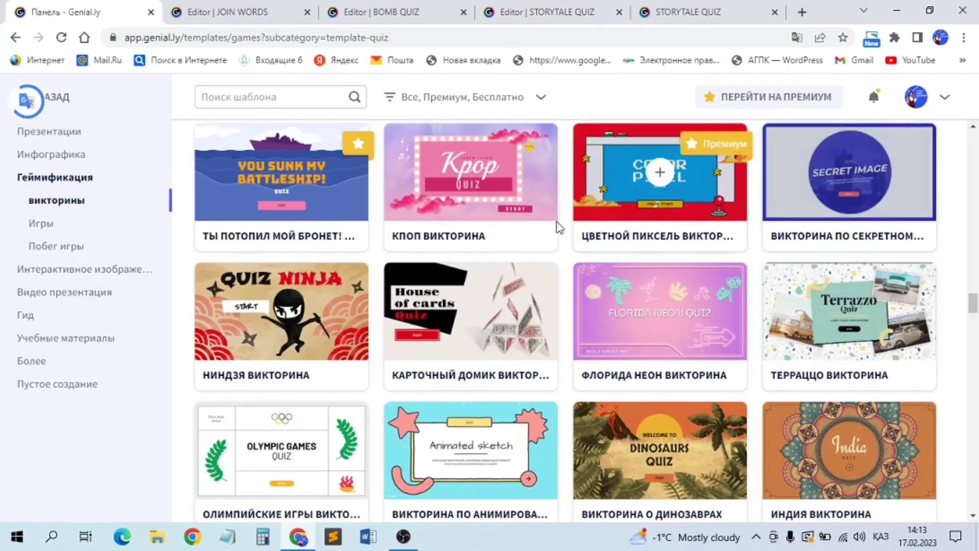
scroll(497, 230, up, 9)
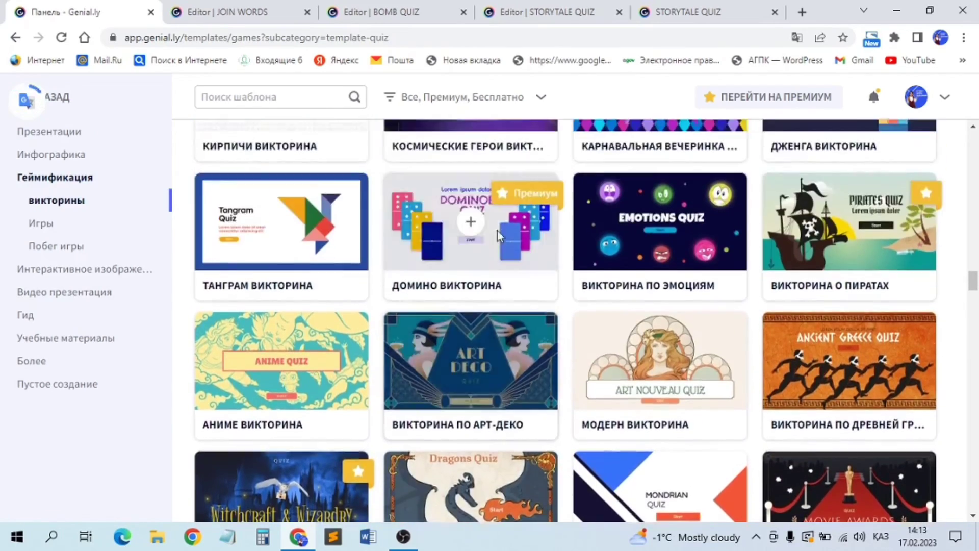
scroll(497, 230, up, 15)
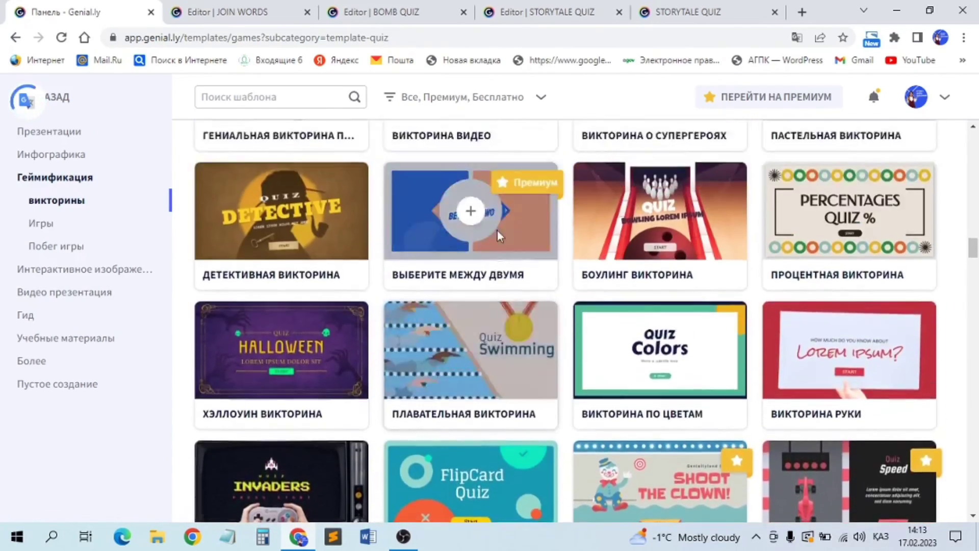
scroll(497, 235, up, 14)
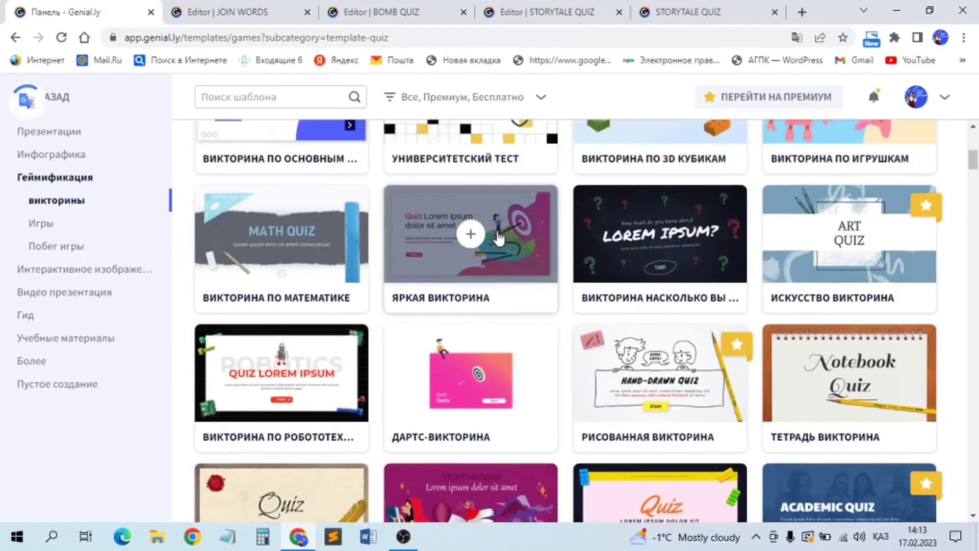